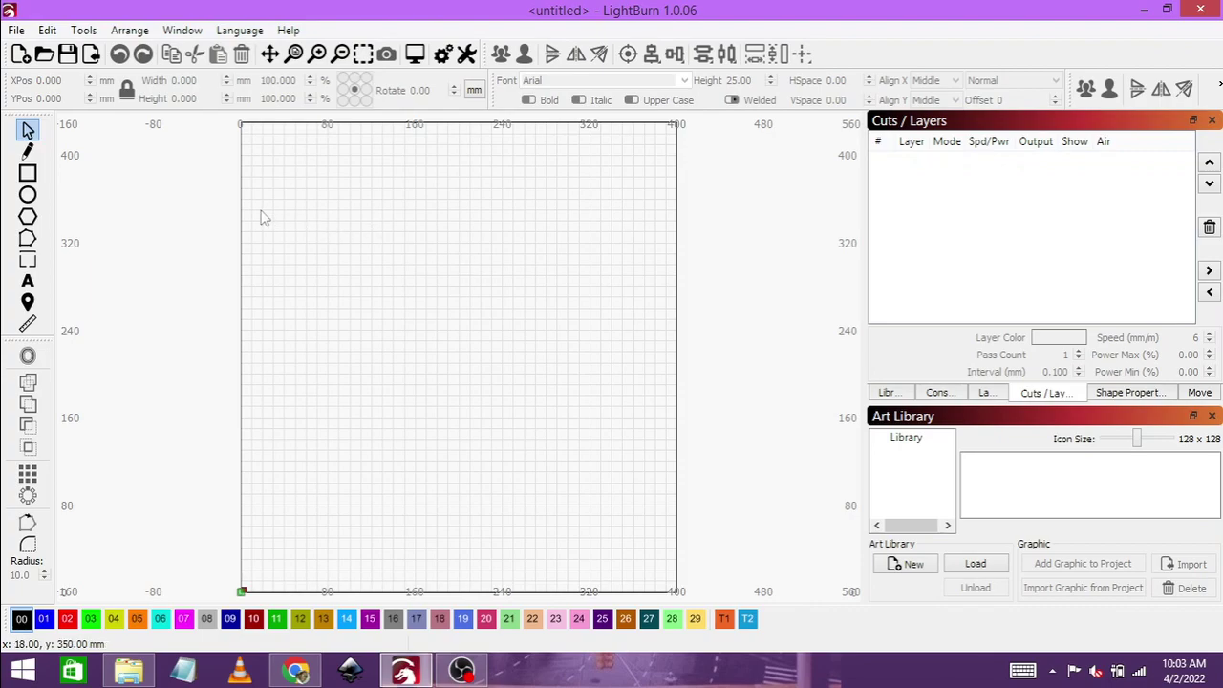
Draw a rectangle about 125 mm wide and 136 mm high in the upper middle of the work area.
{"action": "left_click", "coordinate": [31, 176]}
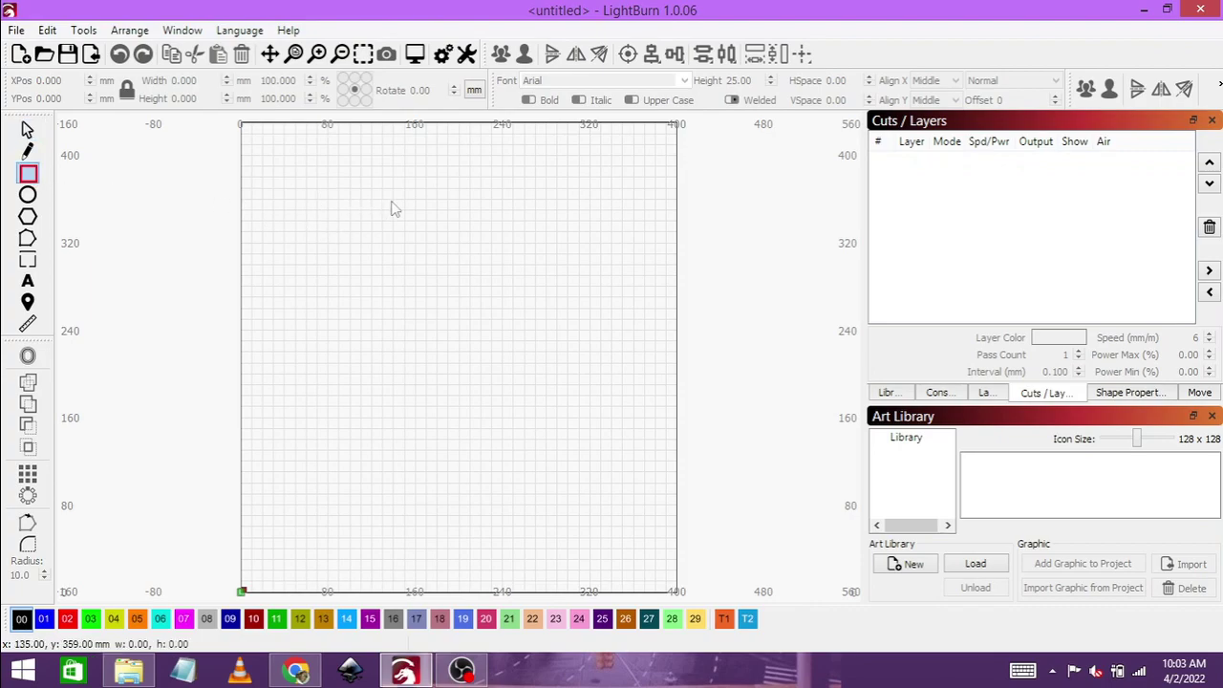
{"action": "left_click_drag", "start_coordinate": [397, 202], "coordinate": [533, 350]}
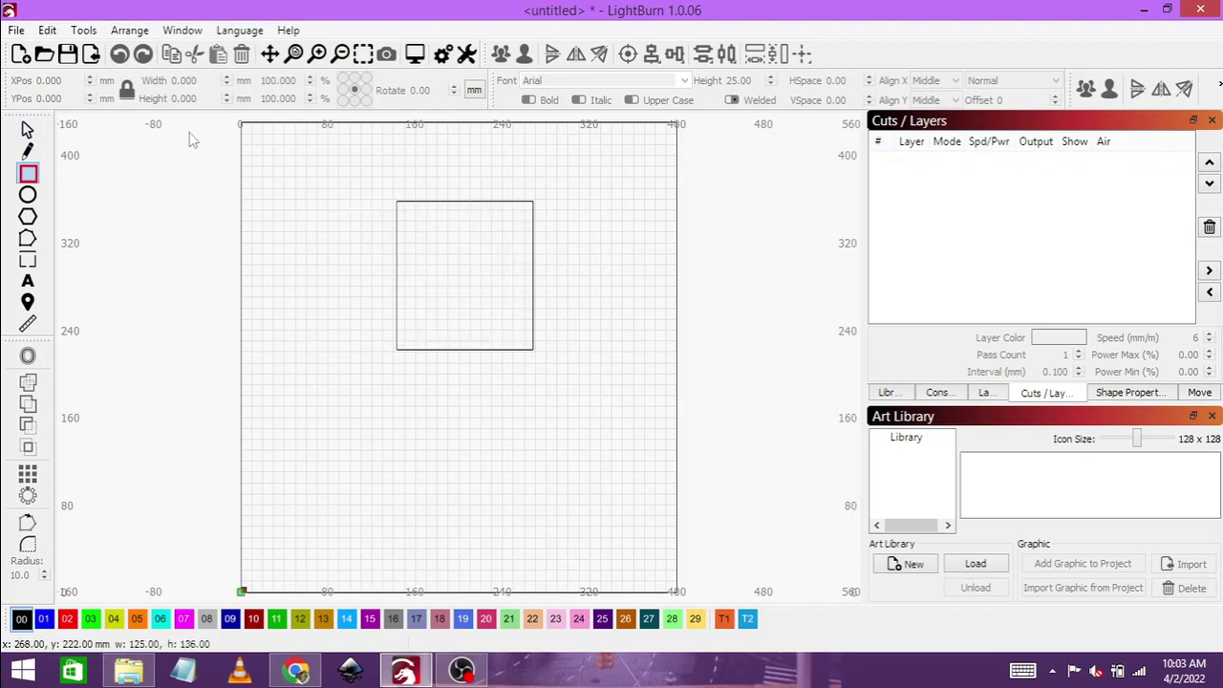
{"action": "left_click", "coordinate": [29, 131]}
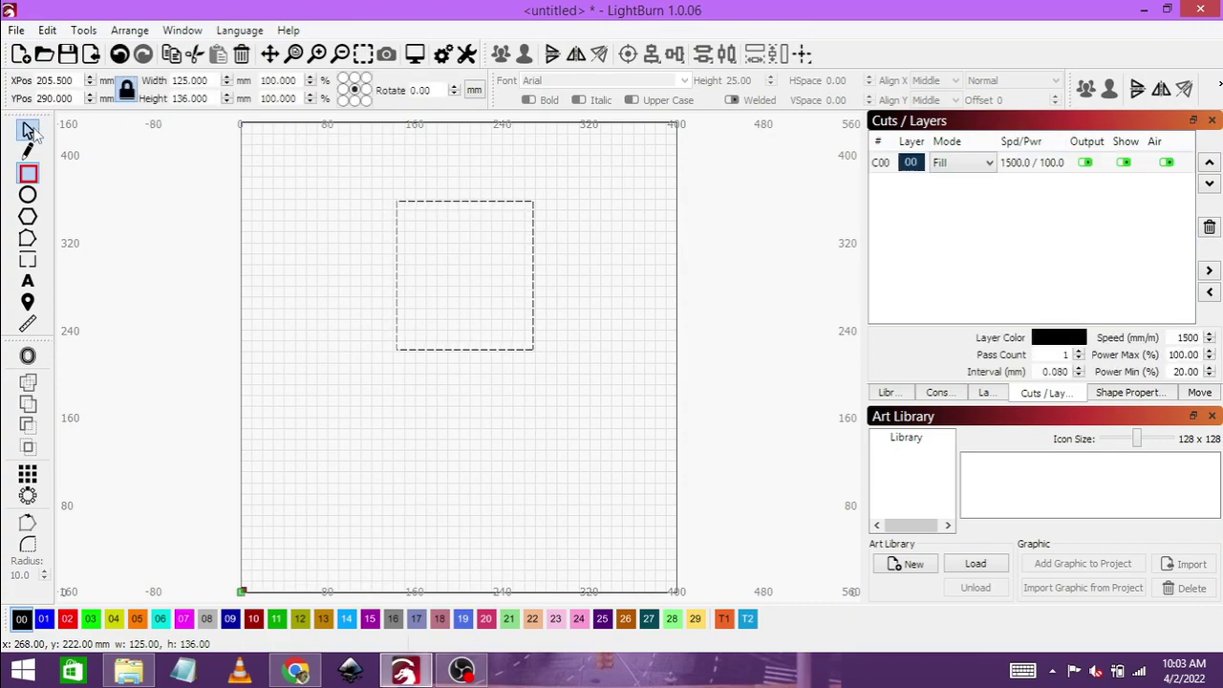
With proportions locked, set the rectangle's width and then its height to 198 mm, and move its centre to about X 161, Y 159 mm.
{"action": "double_click", "coordinate": [193, 80]}
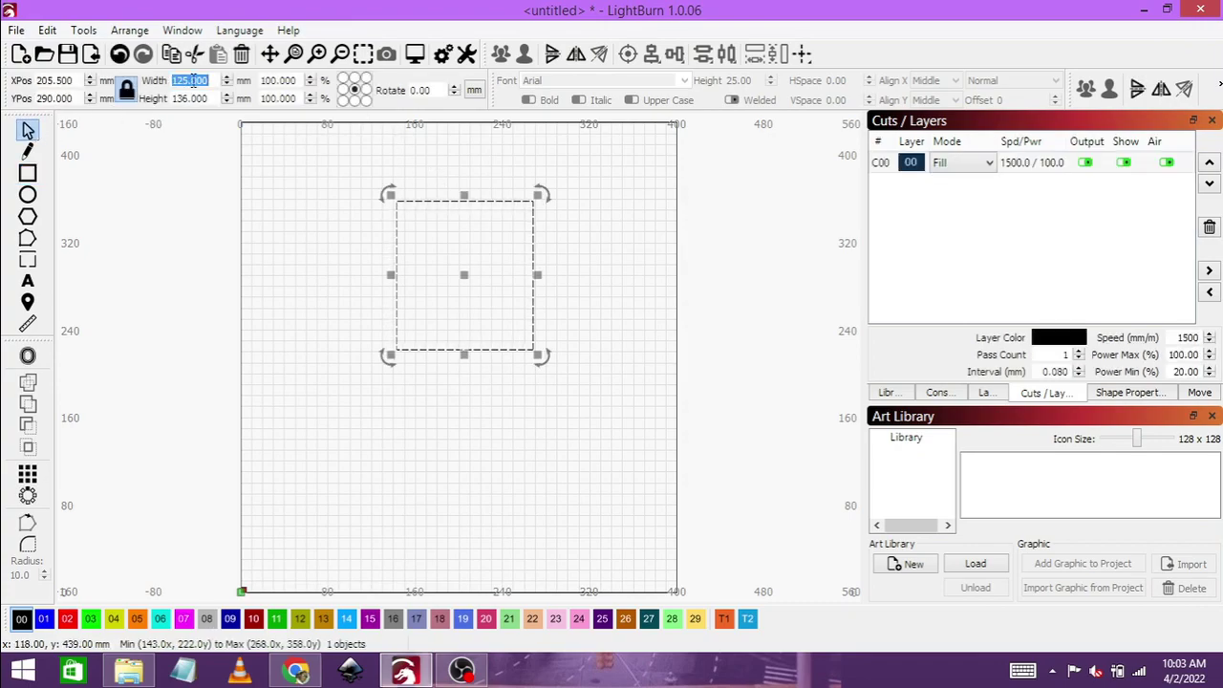
{"action": "type", "text": "198"}
{"action": "key", "text": "Tab"}
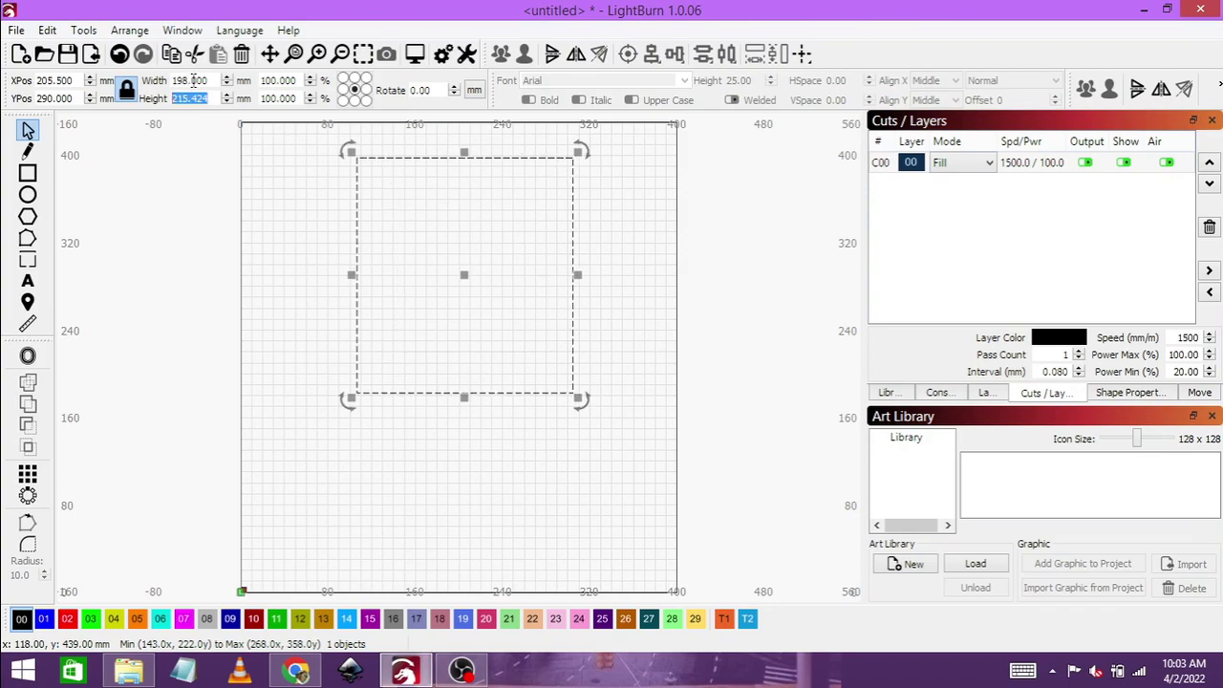
{"action": "type", "text": "198"}
{"action": "key", "text": "Return"}
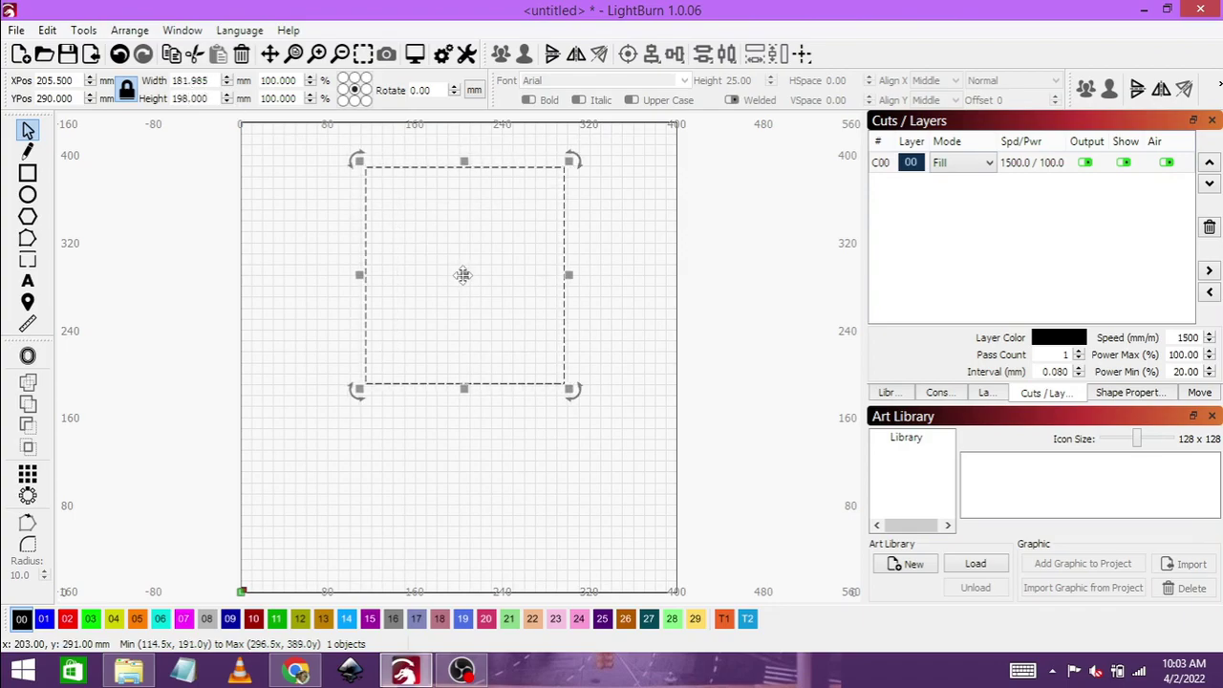
{"action": "left_click_drag", "start_coordinate": [464, 276], "coordinate": [416, 418]}
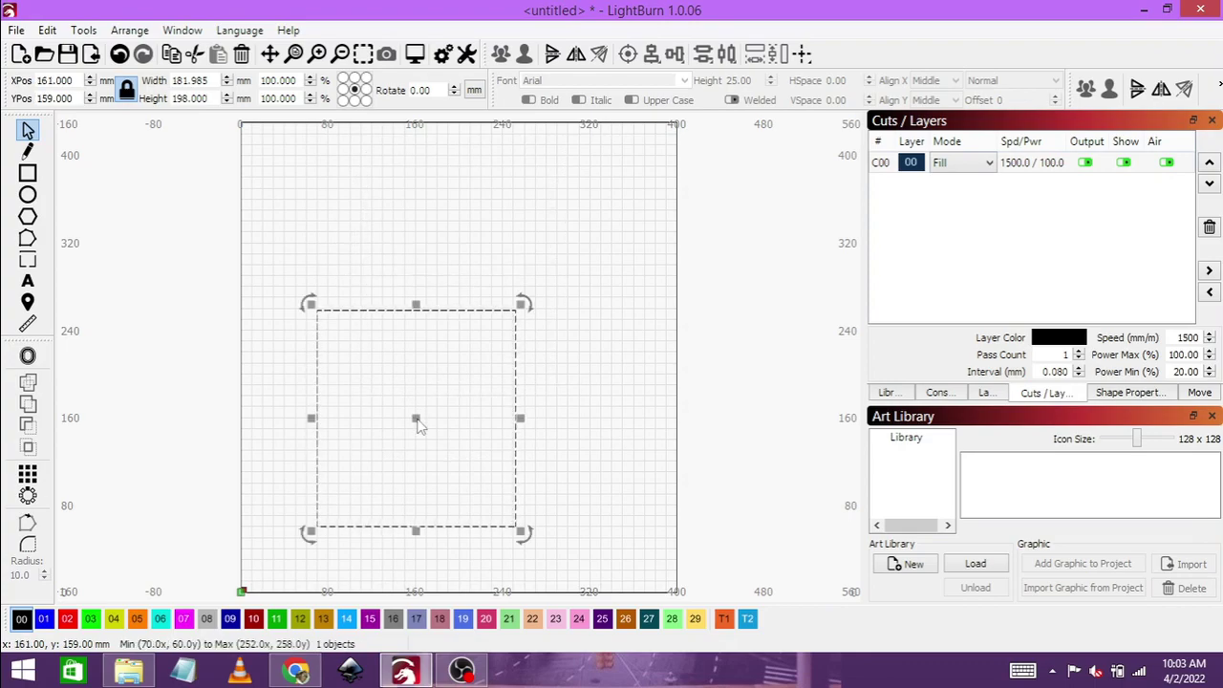
{"action": "left_click", "coordinate": [458, 258]}
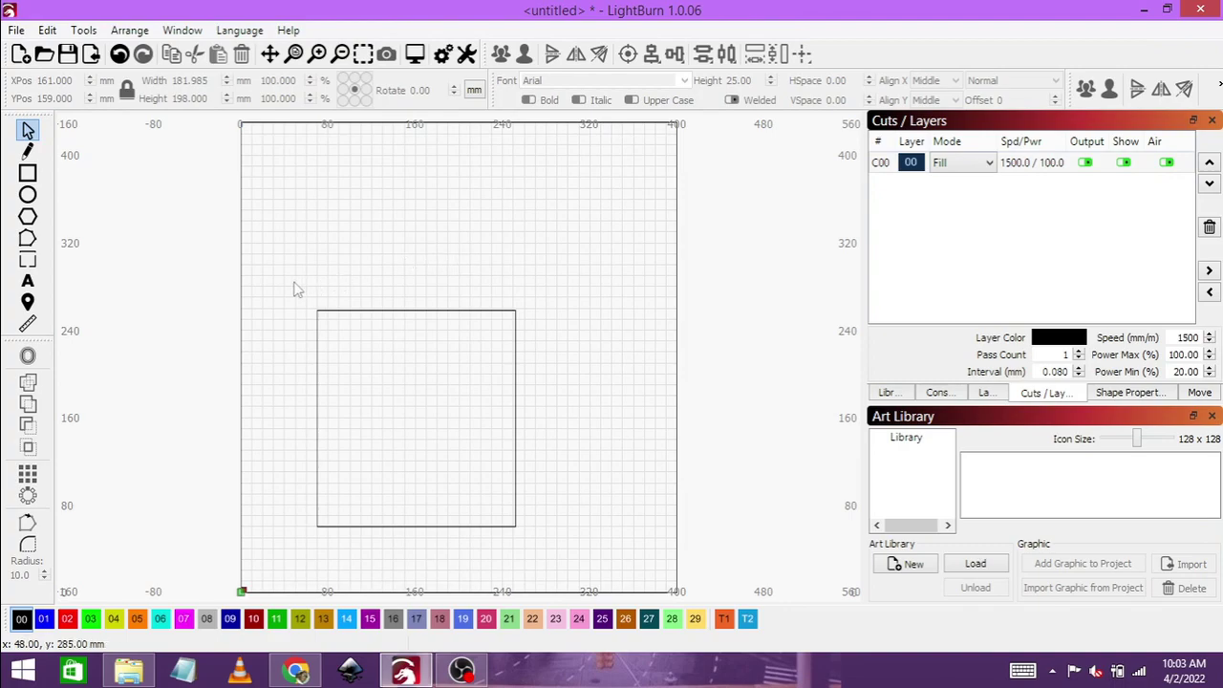
Switch to Chrome and open the photo of the man with a hat and cigarette from the Pexels face results.
{"action": "left_click", "coordinate": [294, 668]}
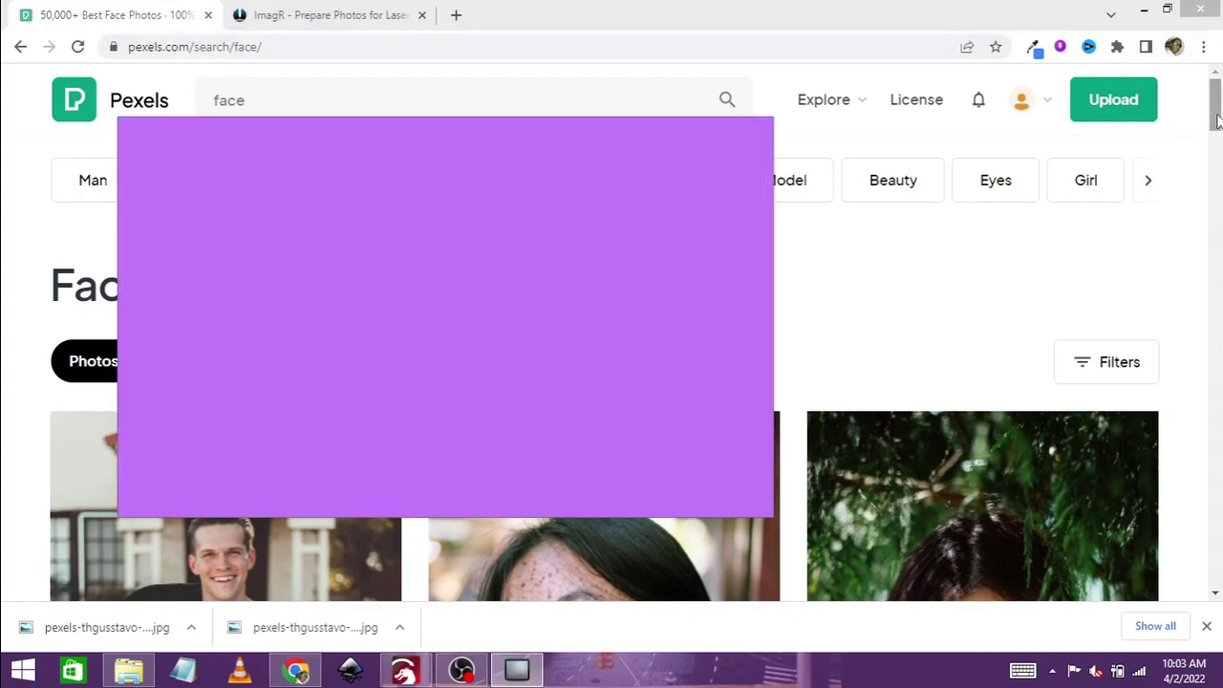
{"action": "left_click_drag", "start_coordinate": [1217, 120], "coordinate": [1216, 208]}
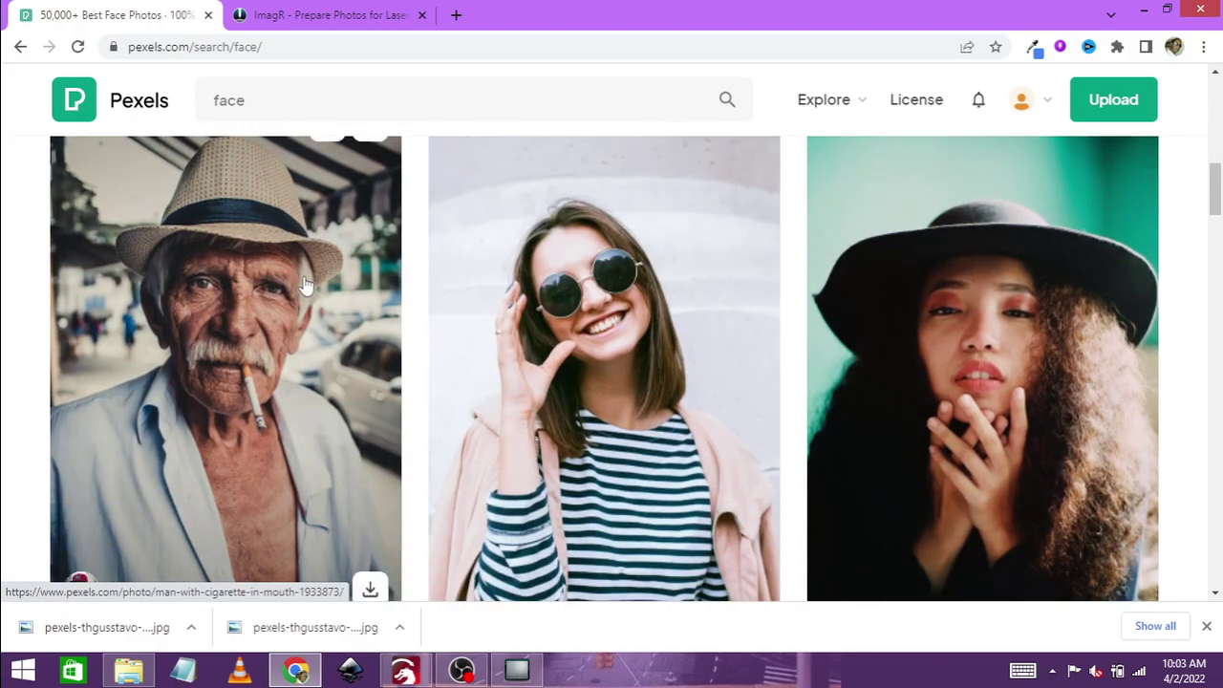
{"action": "left_click", "coordinate": [241, 293]}
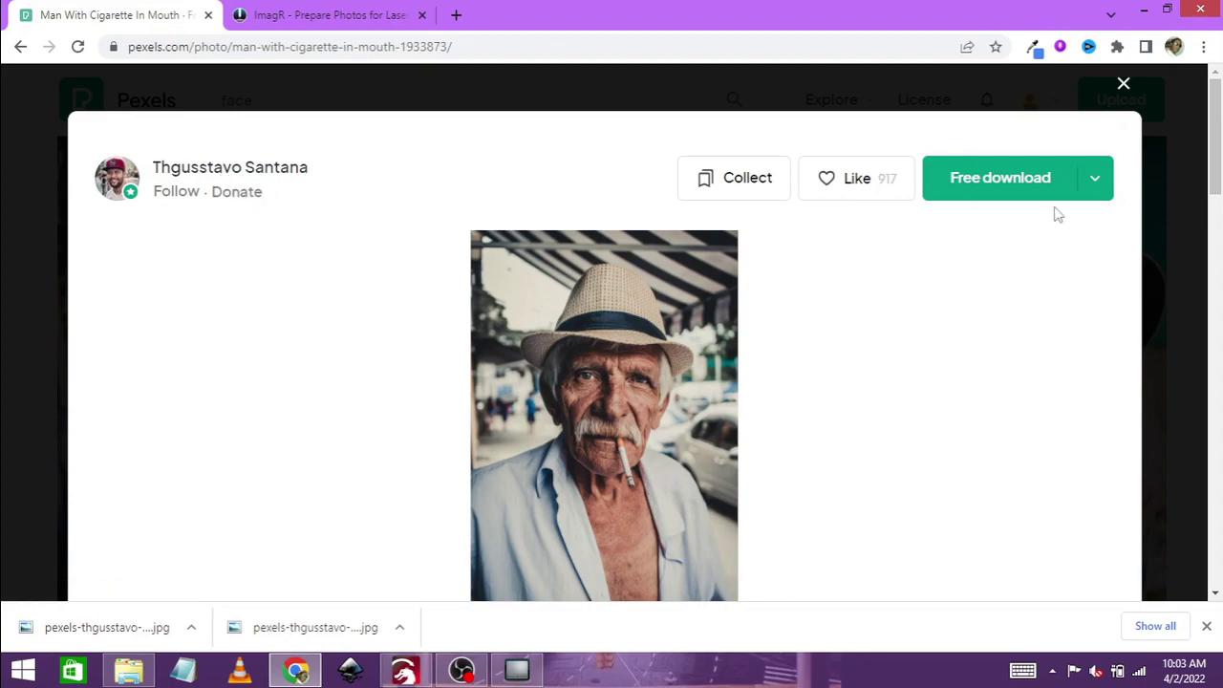
Download the photo in the Medium 1280×1920 size.
{"action": "left_click", "coordinate": [1099, 191]}
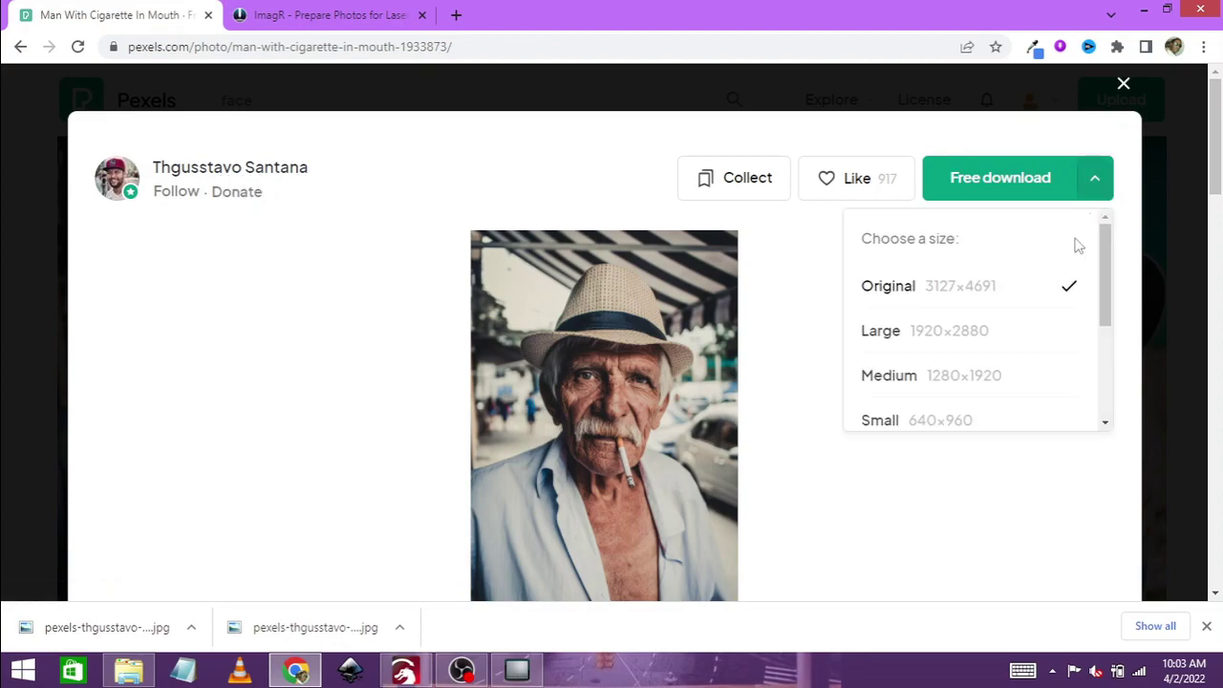
{"action": "left_click", "coordinate": [963, 382]}
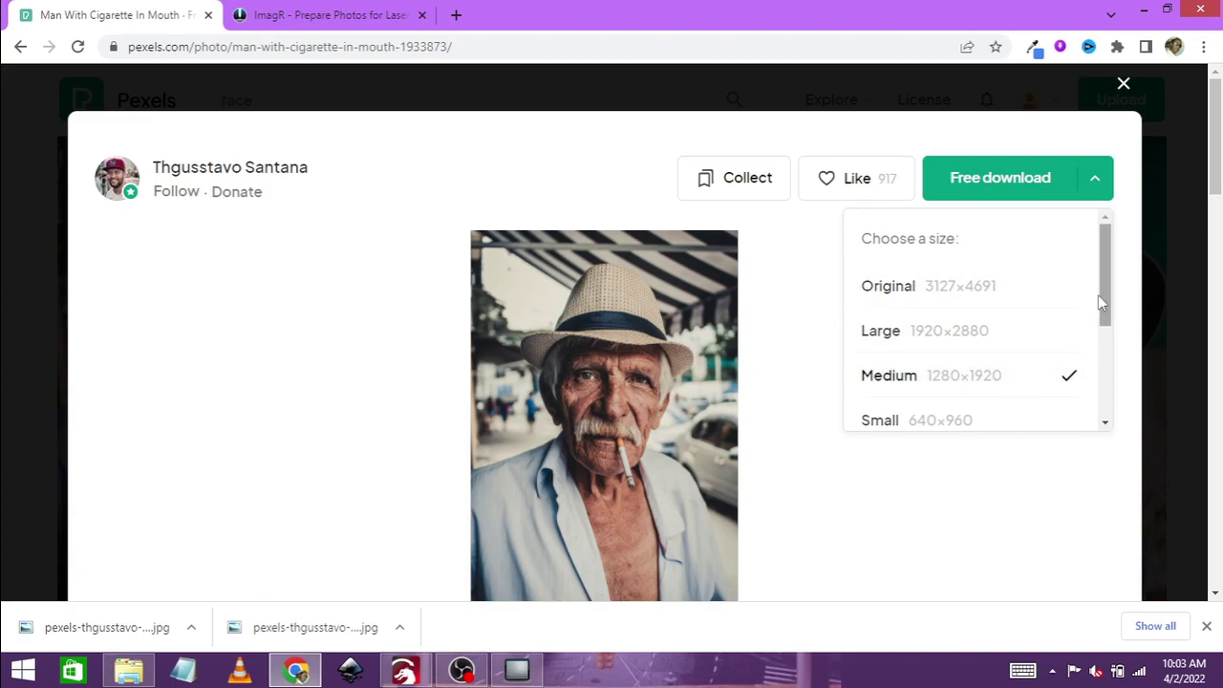
{"action": "left_click_drag", "start_coordinate": [1108, 288], "coordinate": [1101, 401]}
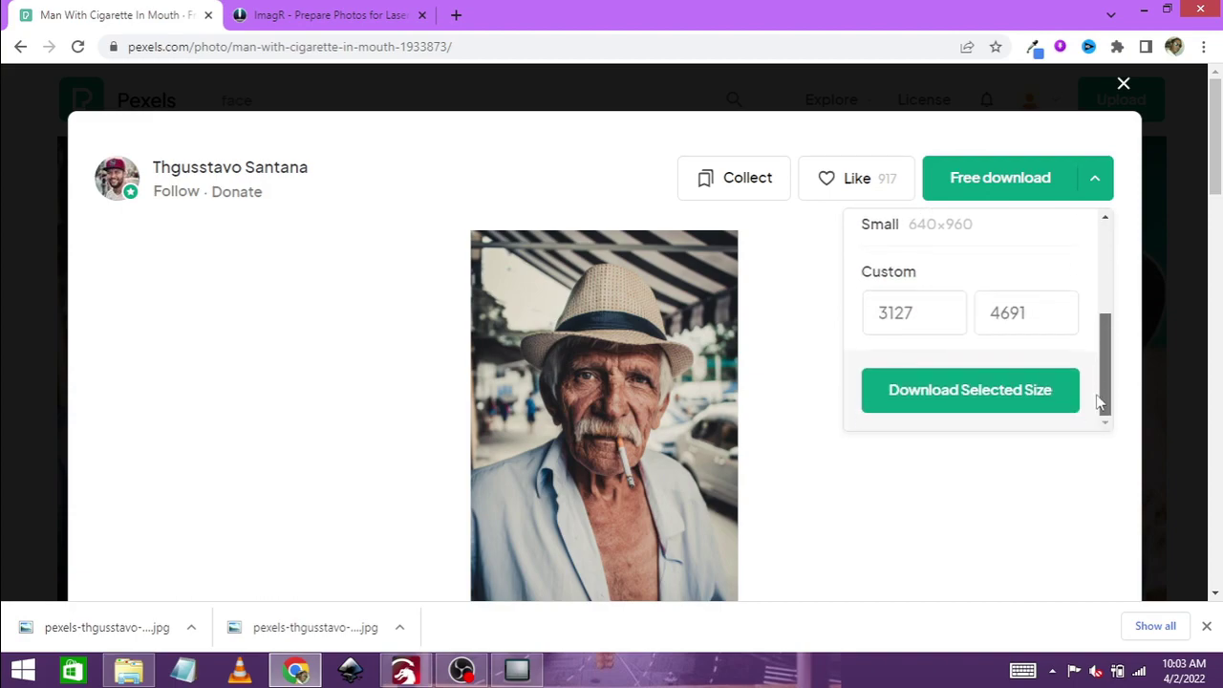
{"action": "left_click", "coordinate": [1007, 401]}
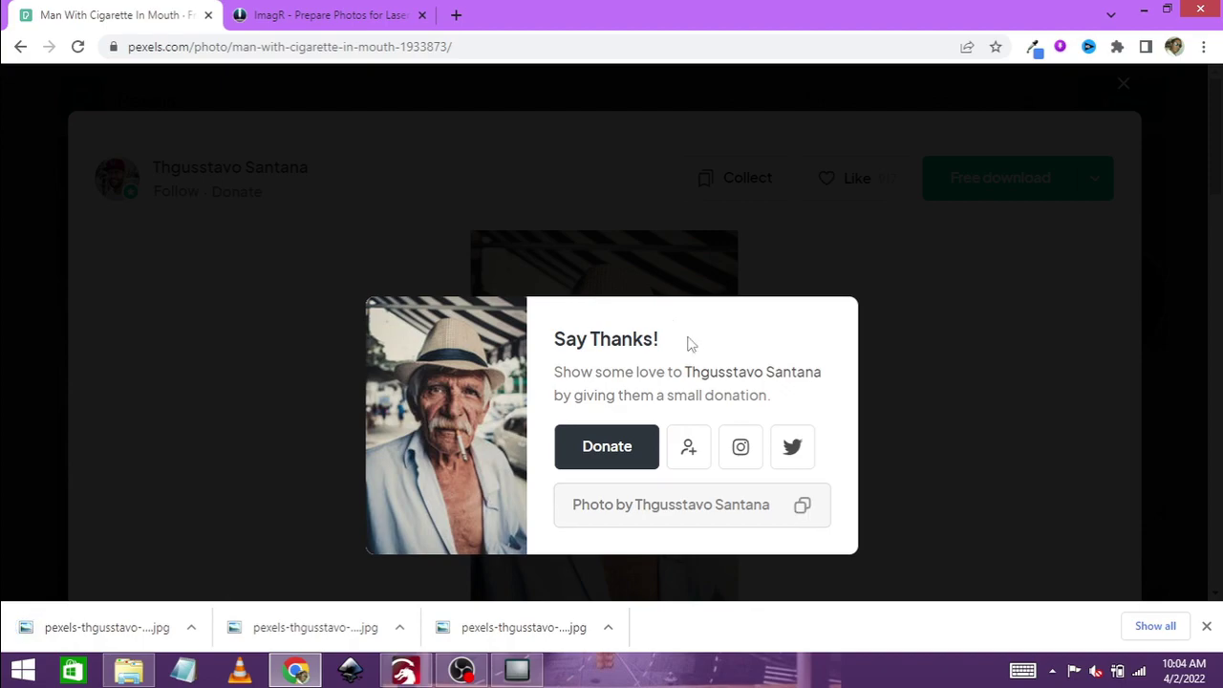
Switch to the ImagR site and upload the downloaded portrait whose file name ends in 1933873 (1).jpg.
{"action": "left_click", "coordinate": [328, 11]}
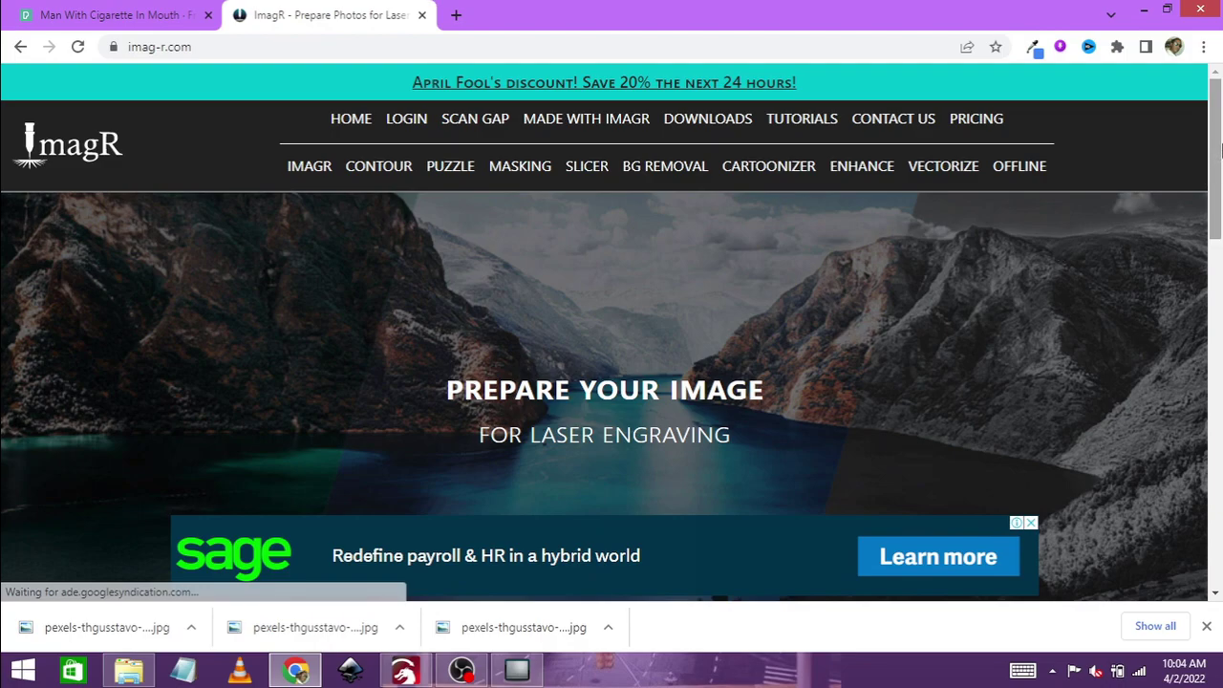
{"action": "left_click_drag", "start_coordinate": [1217, 212], "coordinate": [1218, 478]}
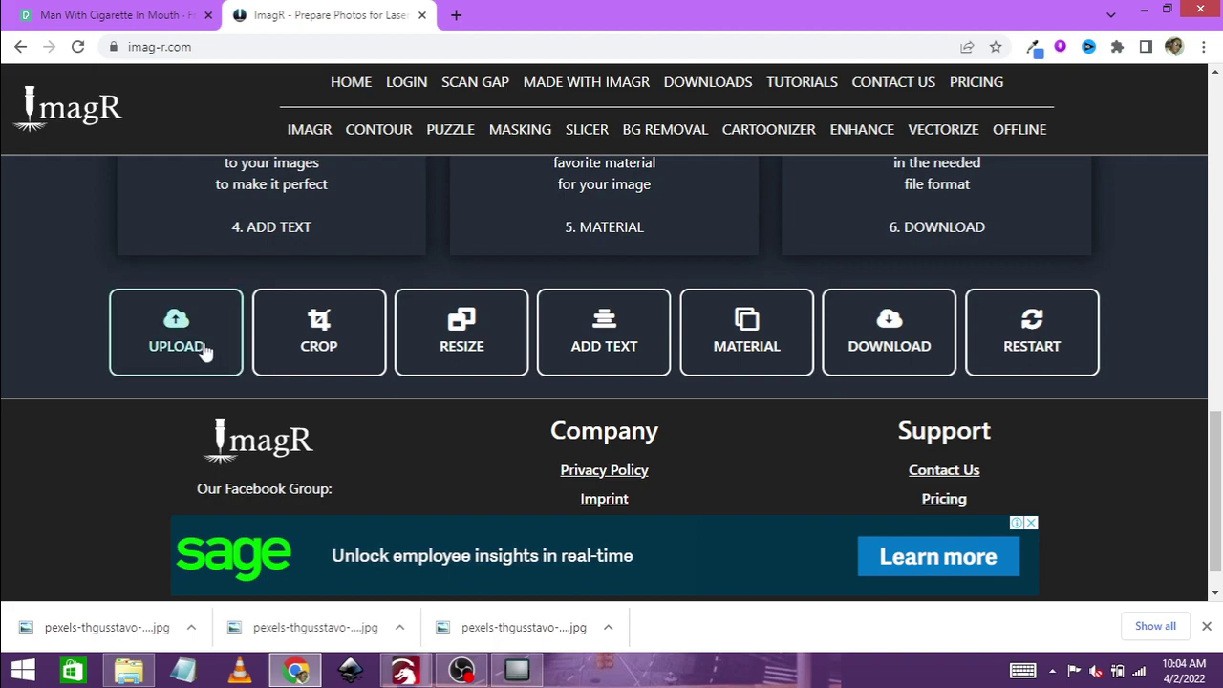
{"action": "left_click", "coordinate": [193, 332]}
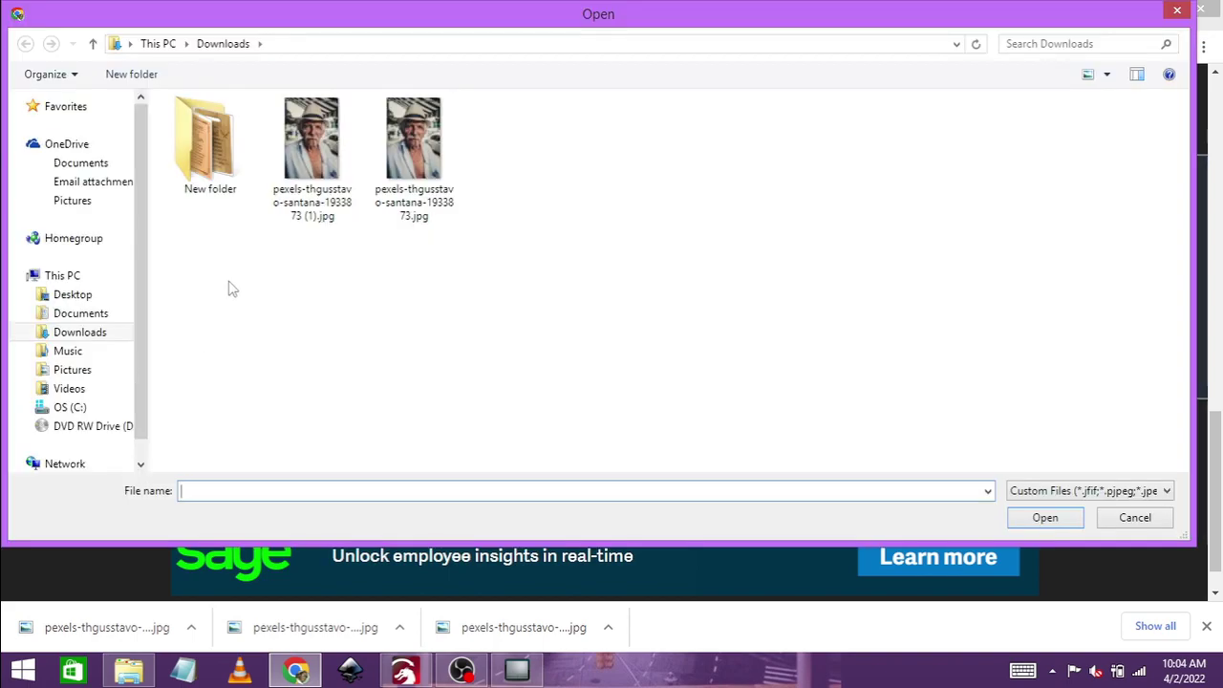
{"action": "left_click", "coordinate": [298, 162]}
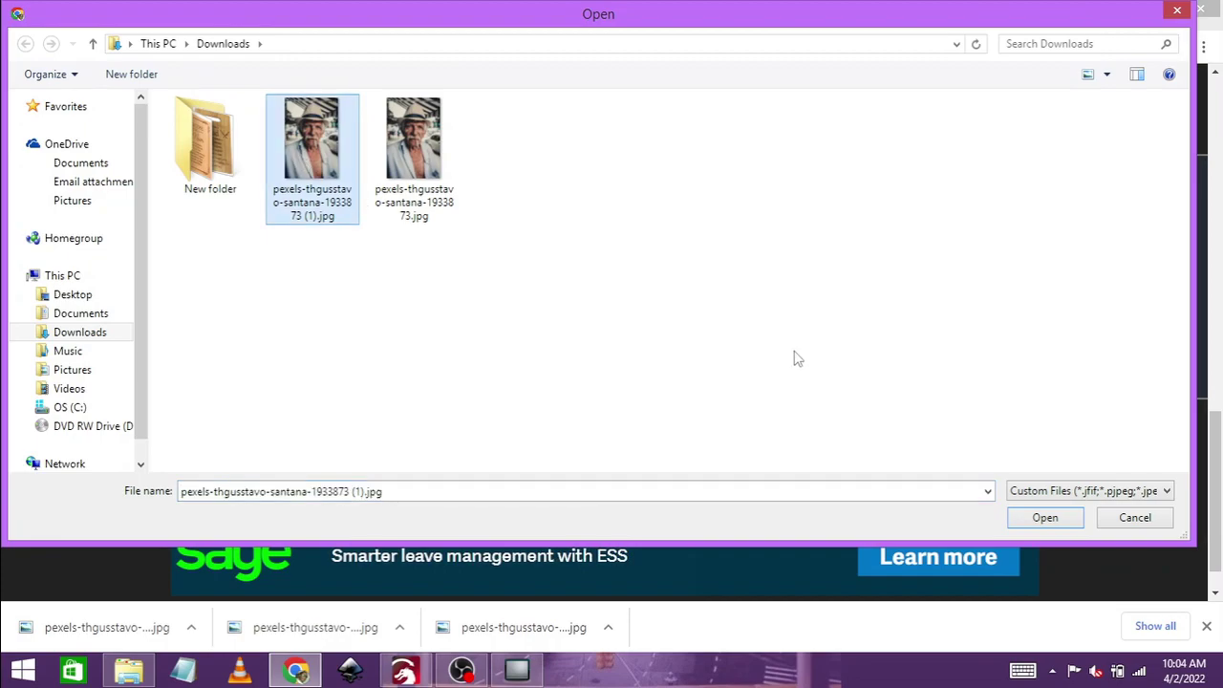
{"action": "left_click", "coordinate": [1057, 517]}
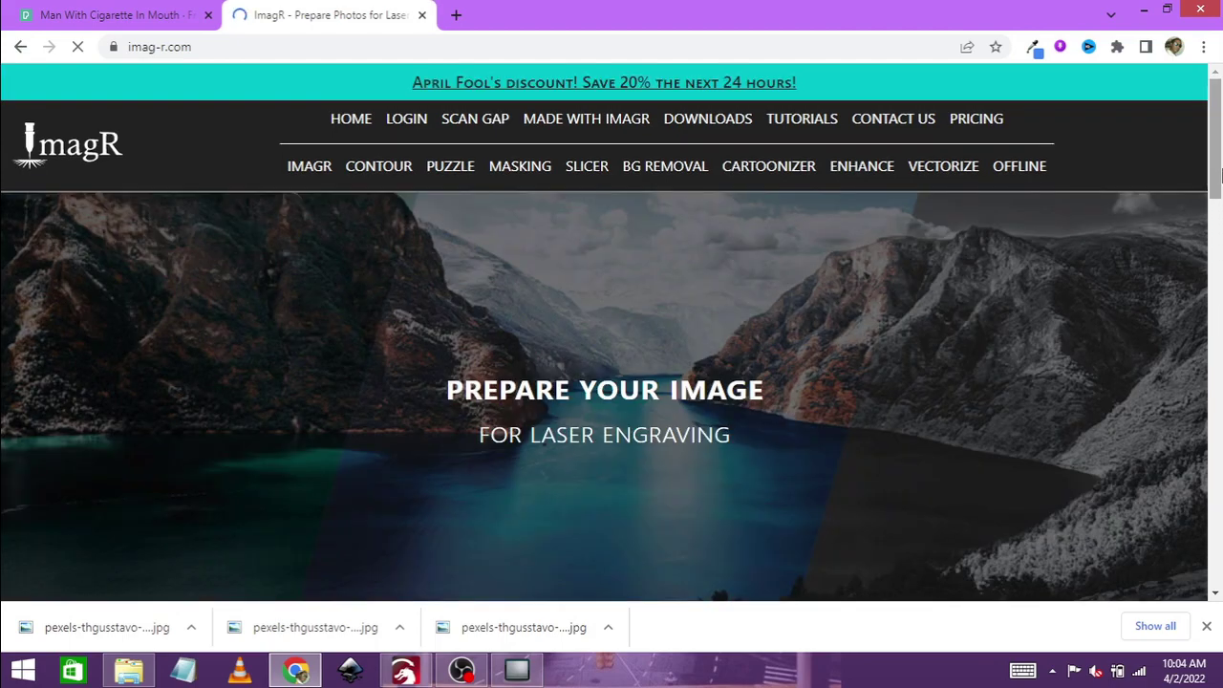
Open the crop settings for the uploaded portrait, enable Square Crop, and set Round Edges to the maximum for a circular crop.
{"action": "left_click_drag", "start_coordinate": [1212, 143], "coordinate": [1218, 368]}
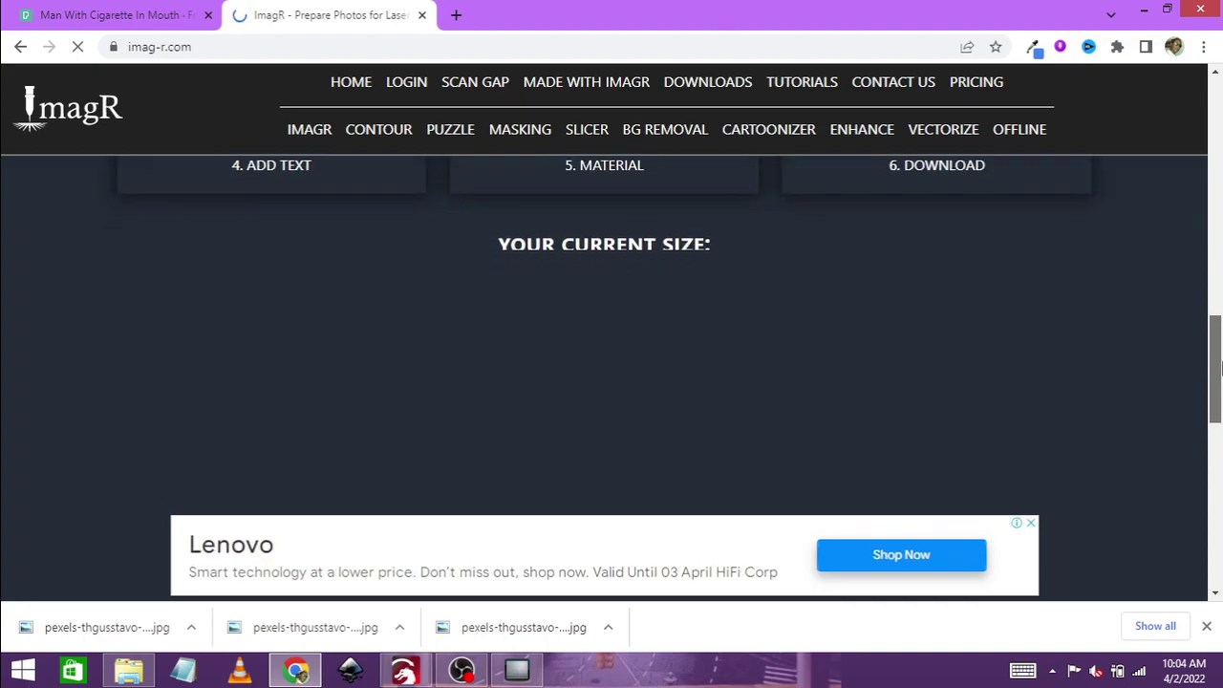
{"action": "left_click_drag", "start_coordinate": [1218, 367], "coordinate": [1216, 531]}
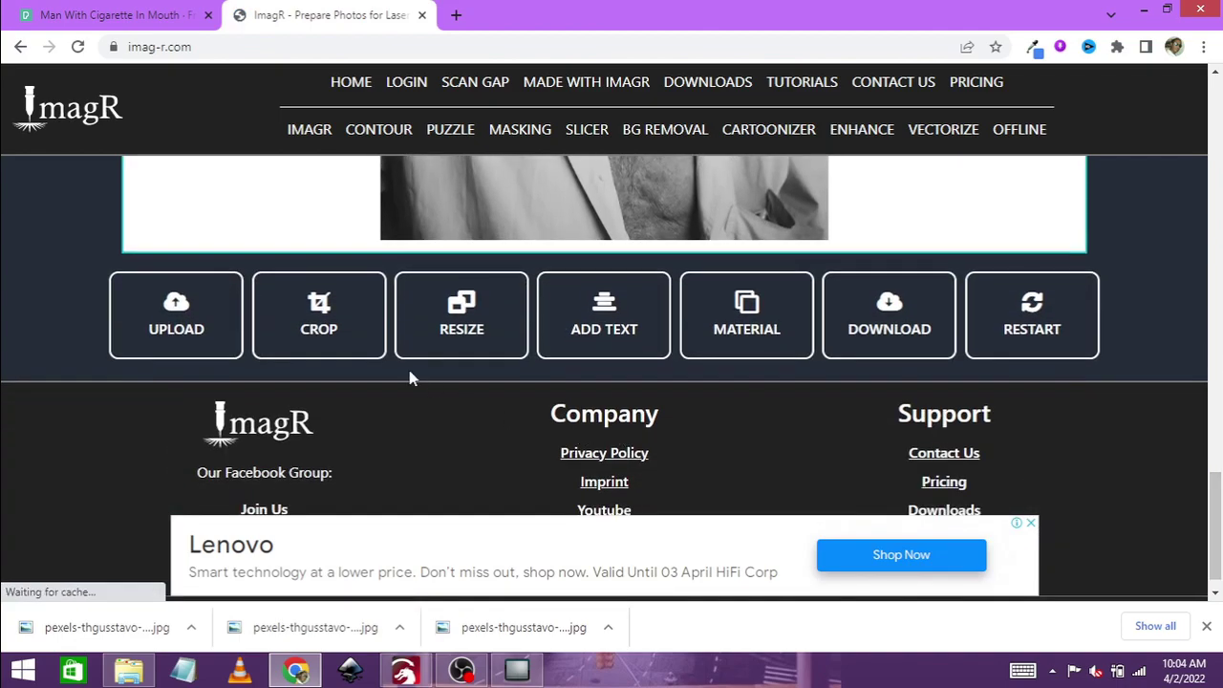
{"action": "left_click", "coordinate": [328, 322]}
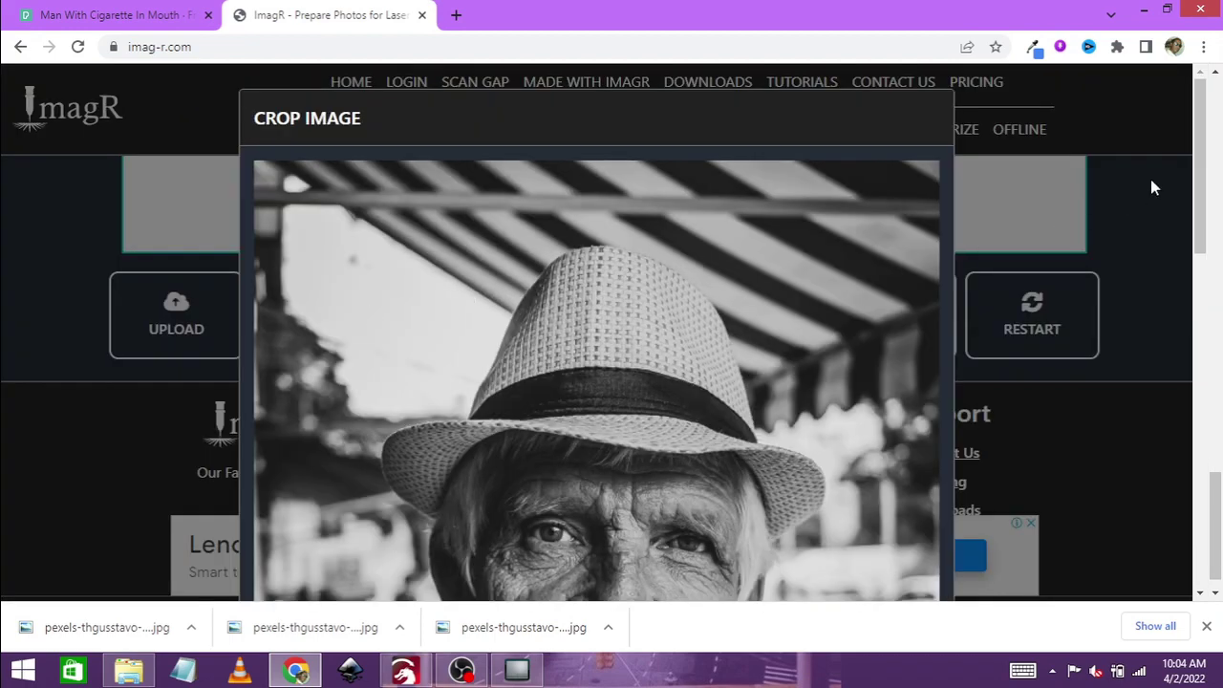
{"action": "left_click_drag", "start_coordinate": [1200, 172], "coordinate": [1215, 501]}
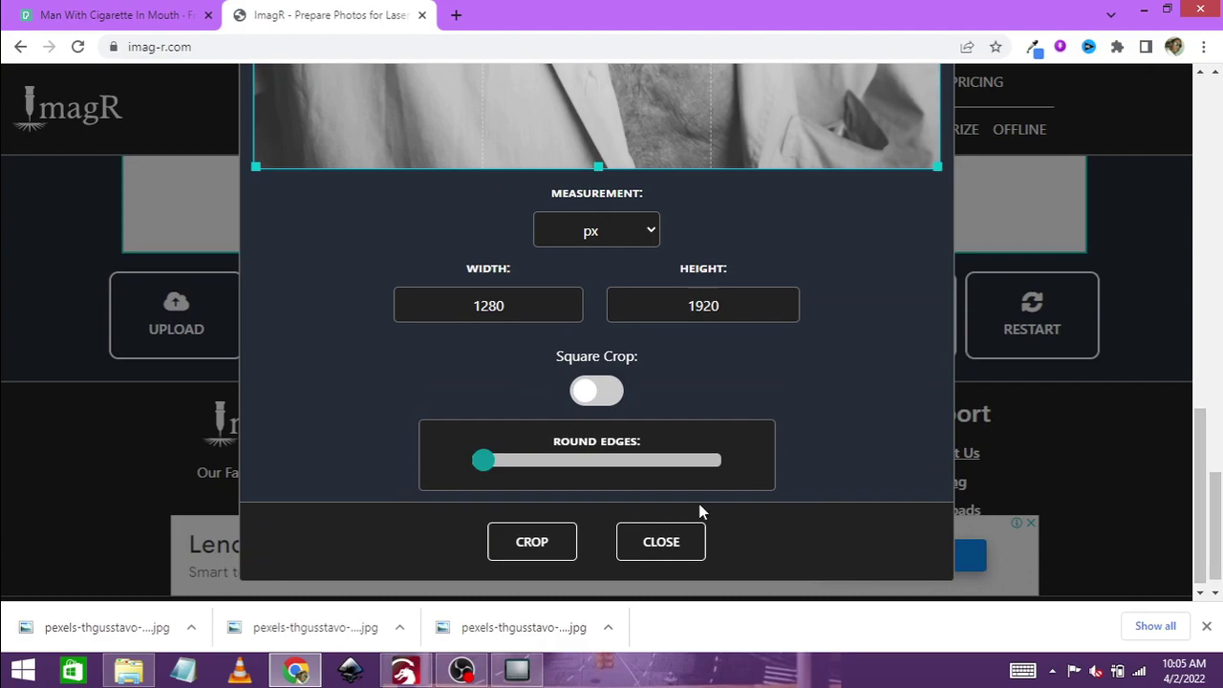
{"action": "left_click", "coordinate": [612, 393]}
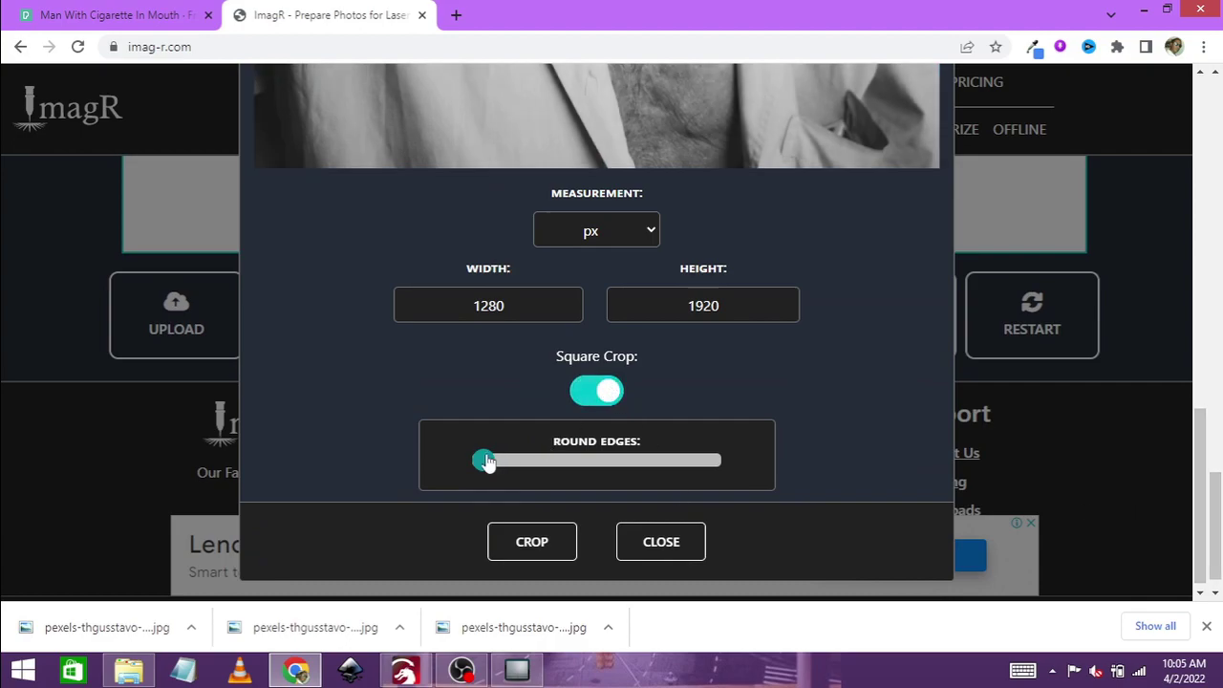
{"action": "left_click_drag", "start_coordinate": [486, 462], "coordinate": [755, 465]}
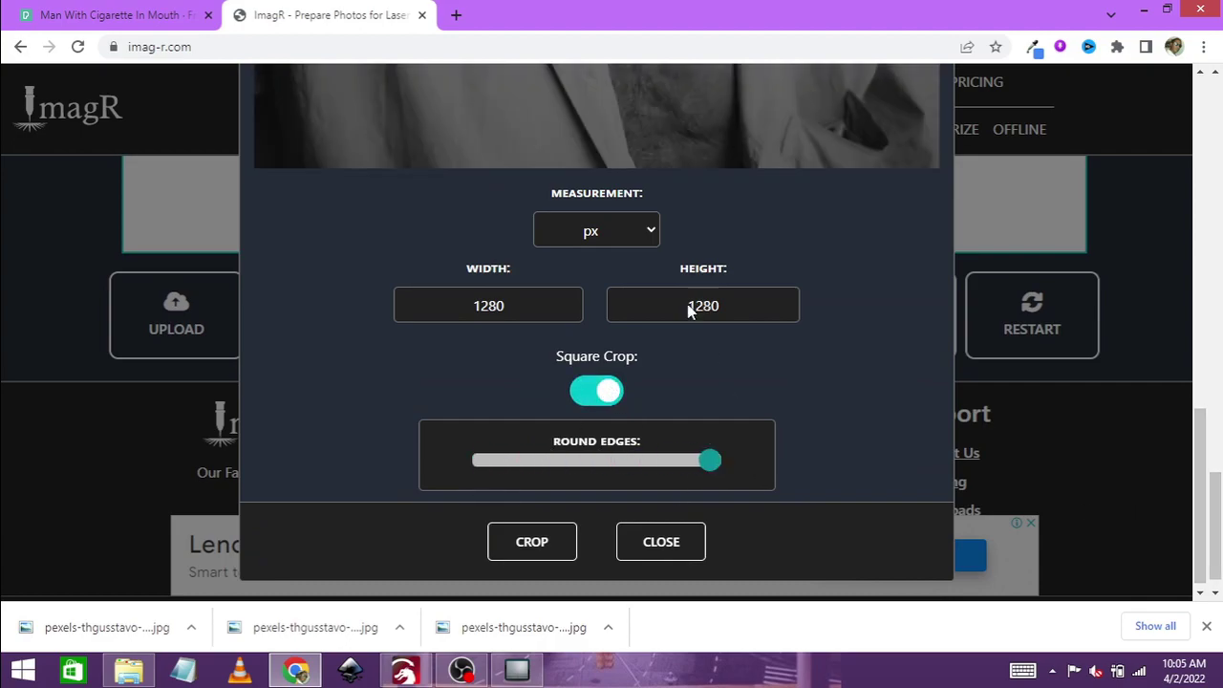
Change the crop measurement to mm and apply the circular crop around the man's face.
{"action": "left_click", "coordinate": [634, 227]}
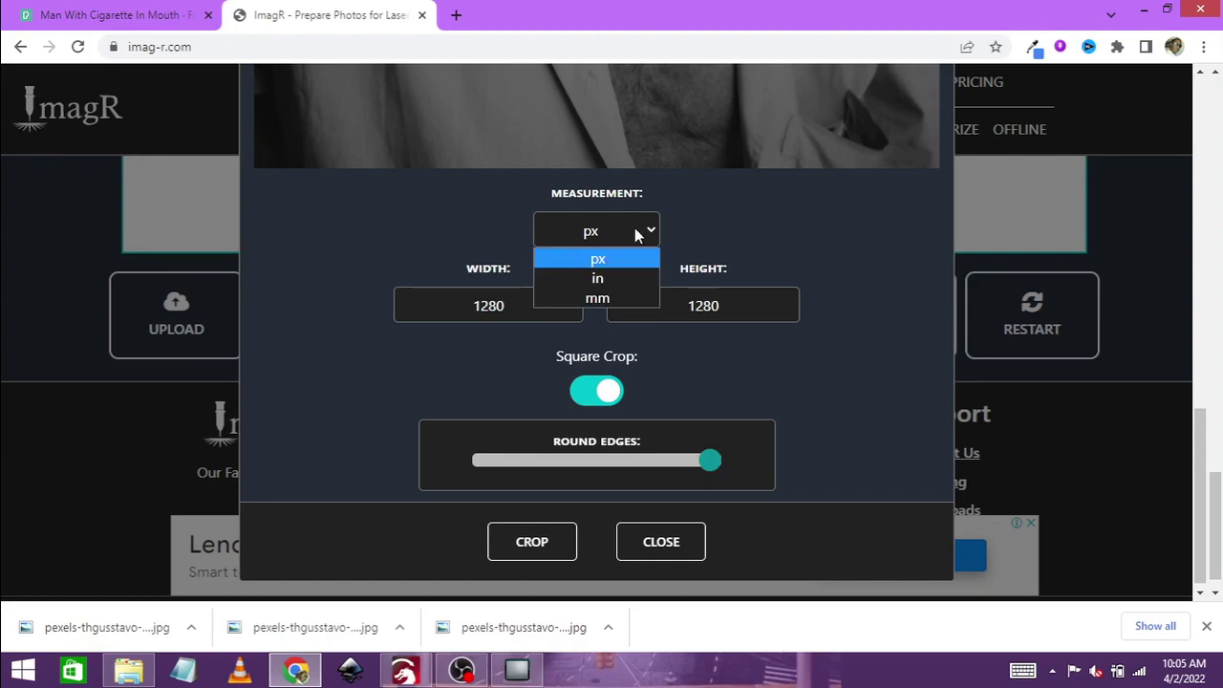
{"action": "left_click", "coordinate": [612, 302]}
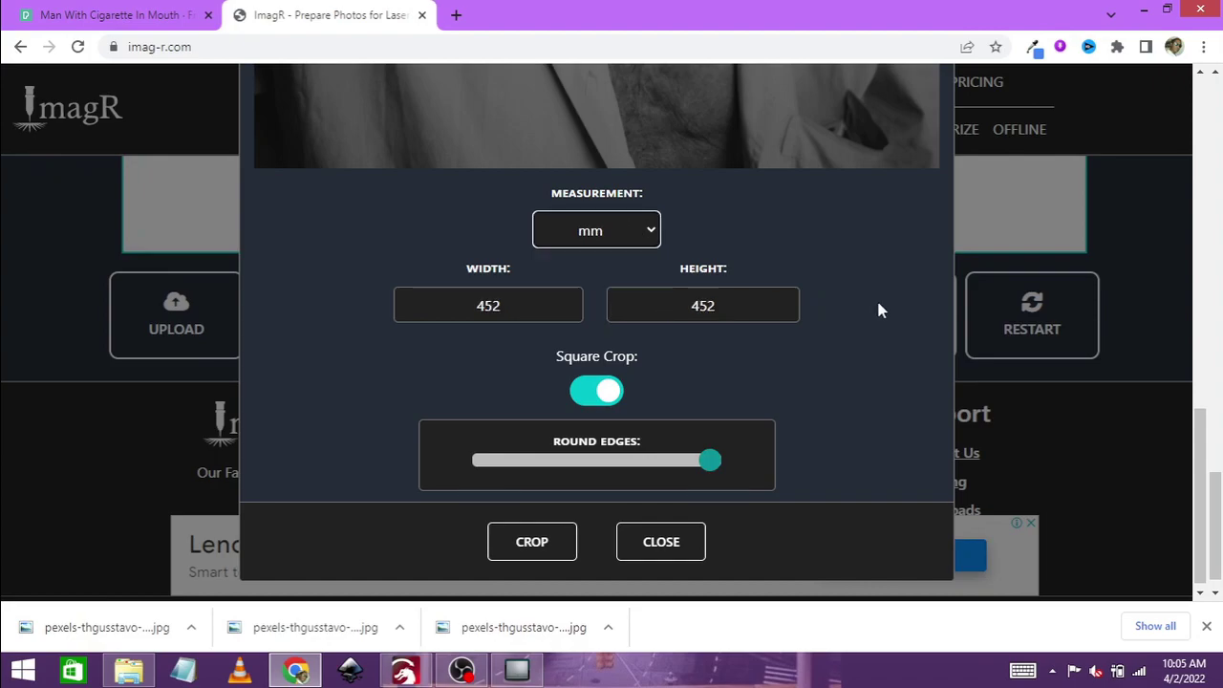
{"action": "left_click_drag", "start_coordinate": [1202, 435], "coordinate": [1185, 219]}
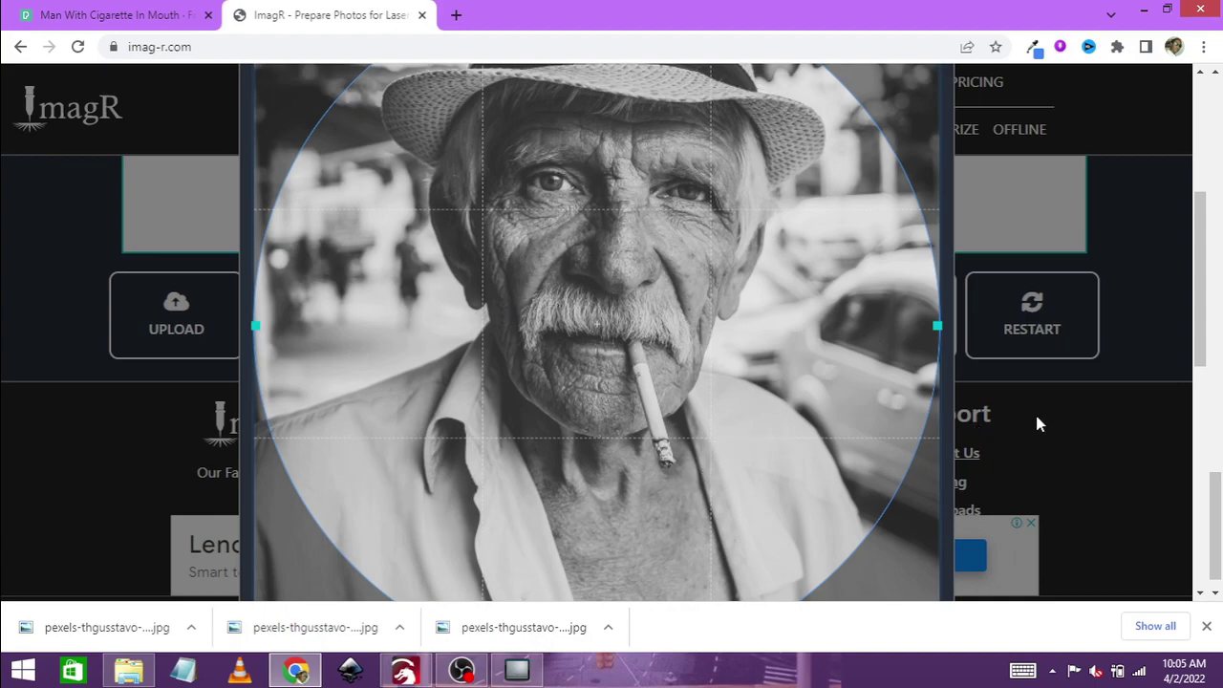
{"action": "left_click_drag", "start_coordinate": [1200, 279], "coordinate": [1209, 457]}
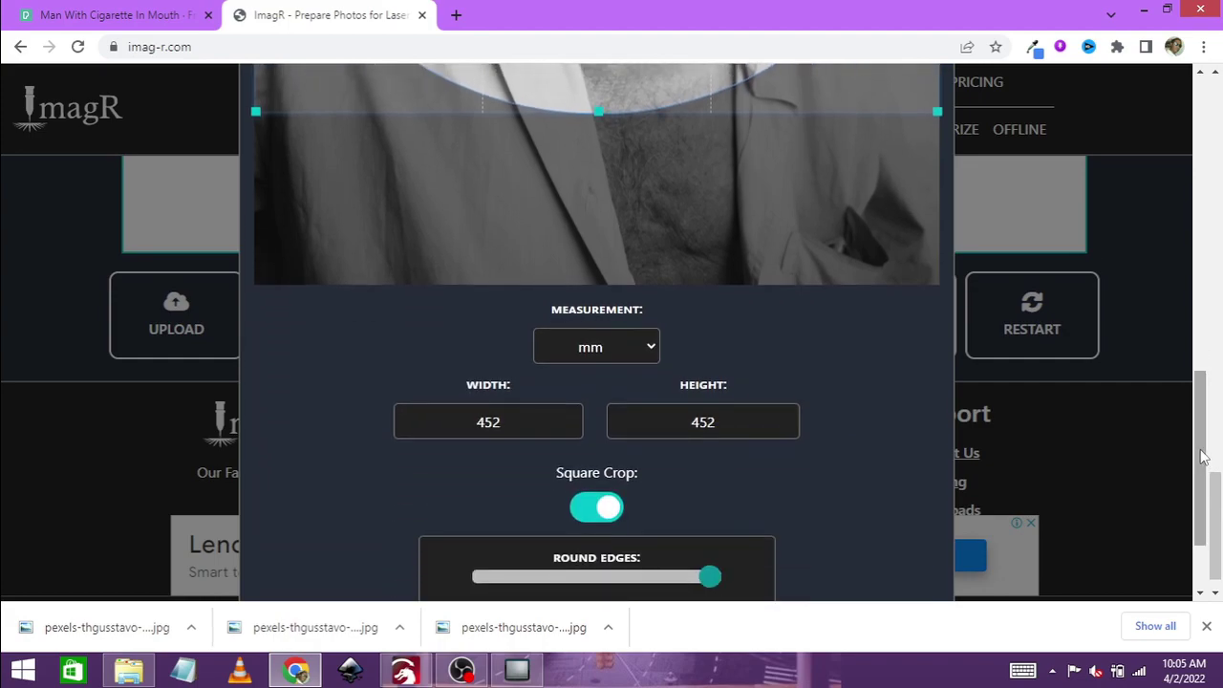
{"action": "scroll", "coordinate": [1209, 458], "scroll_direction": "down", "scroll_amount": 2}
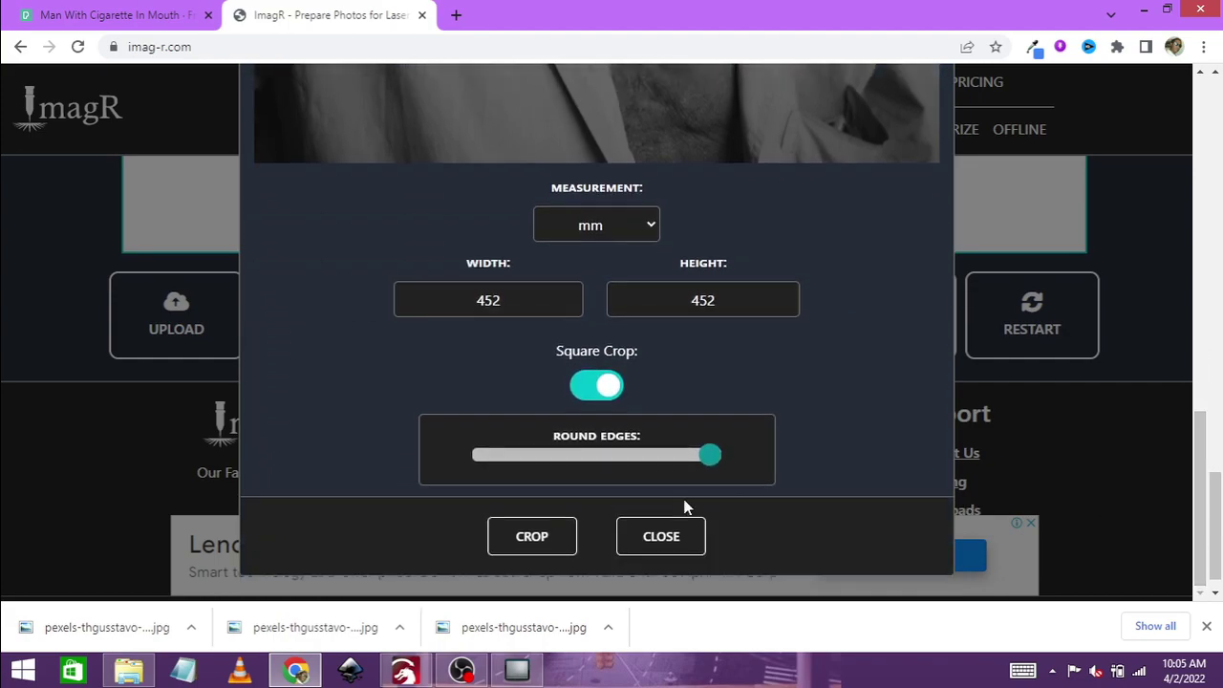
{"action": "left_click", "coordinate": [536, 538]}
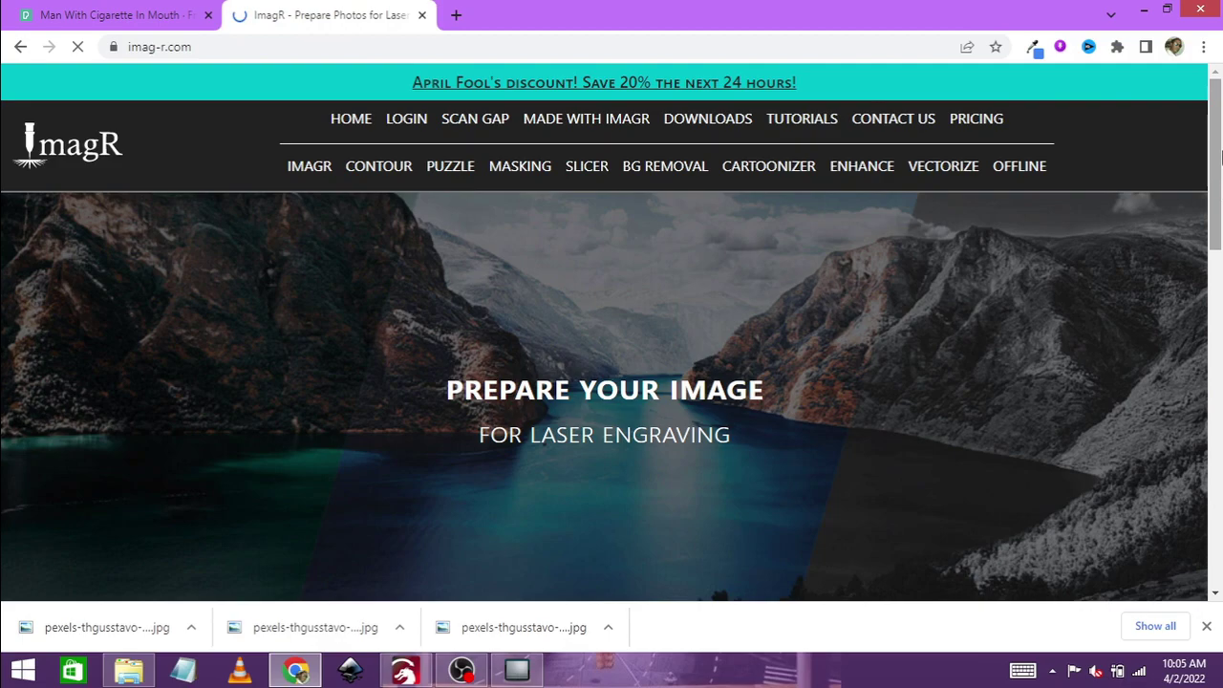
Open the resize settings for the cropped portrait, change the measurement to mm and set the width to 100 mm with fixed aspect ratio.
{"action": "left_click_drag", "start_coordinate": [1219, 153], "coordinate": [1220, 507]}
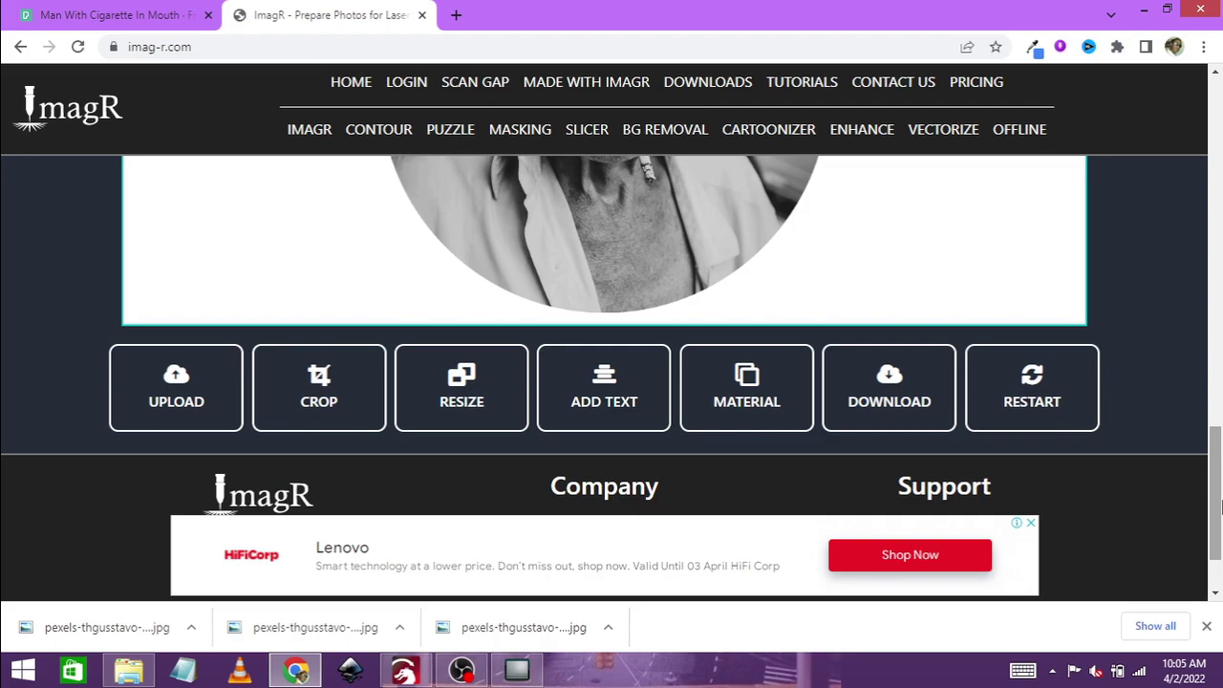
{"action": "left_click", "coordinate": [433, 389]}
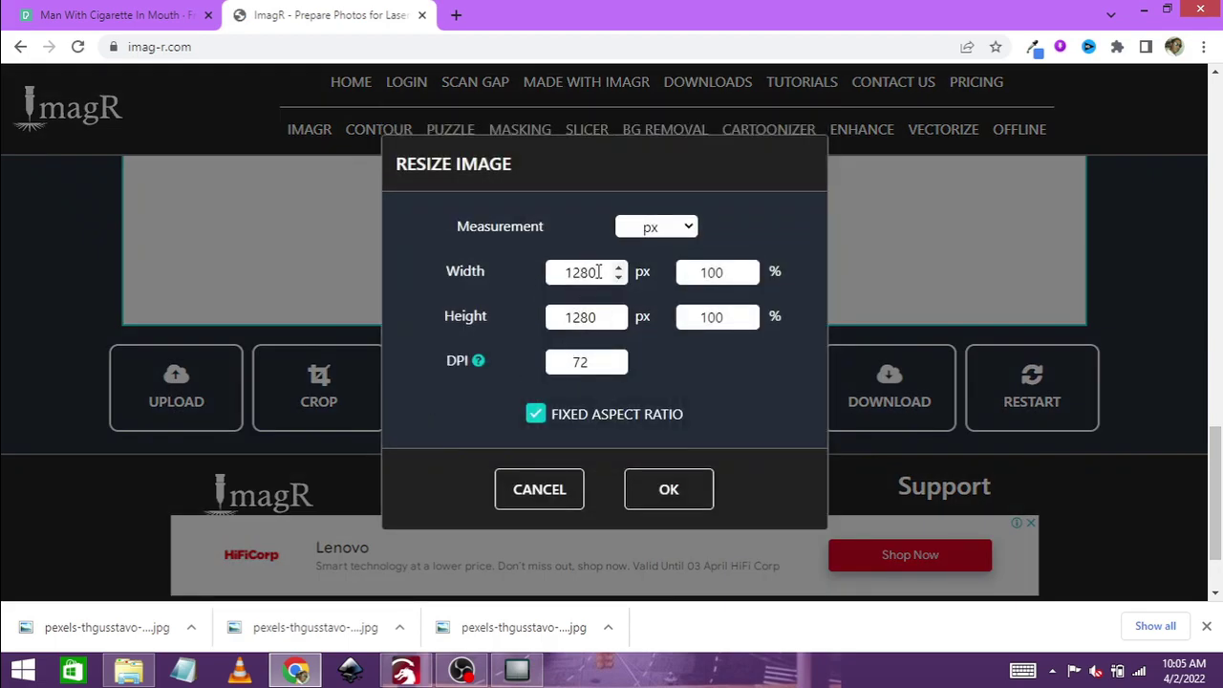
{"action": "left_click", "coordinate": [684, 227]}
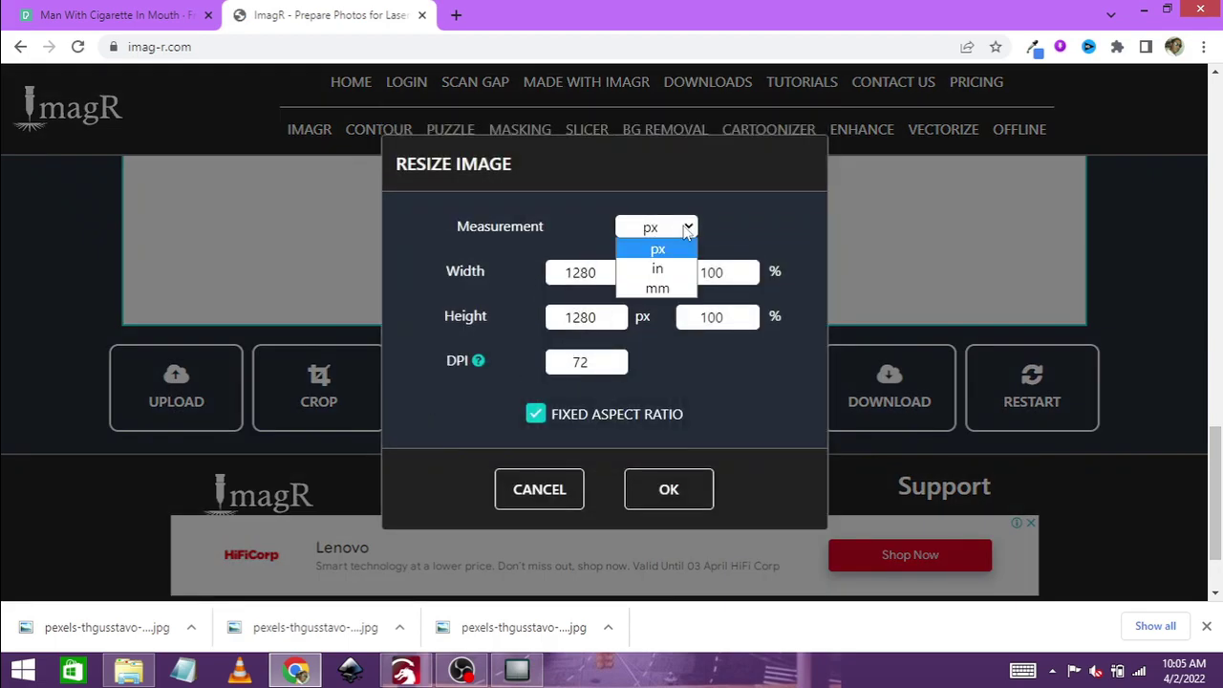
{"action": "left_click", "coordinate": [661, 286]}
{"action": "double_click", "coordinate": [576, 273]}
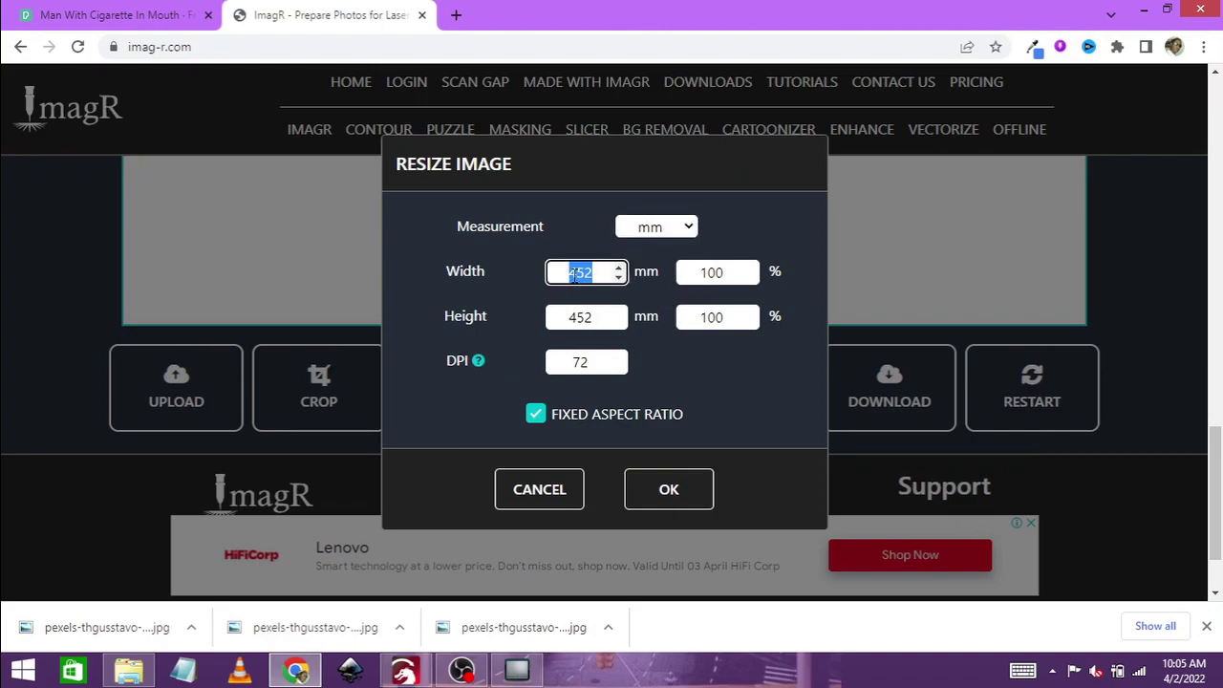
{"action": "type", "text": "100"}
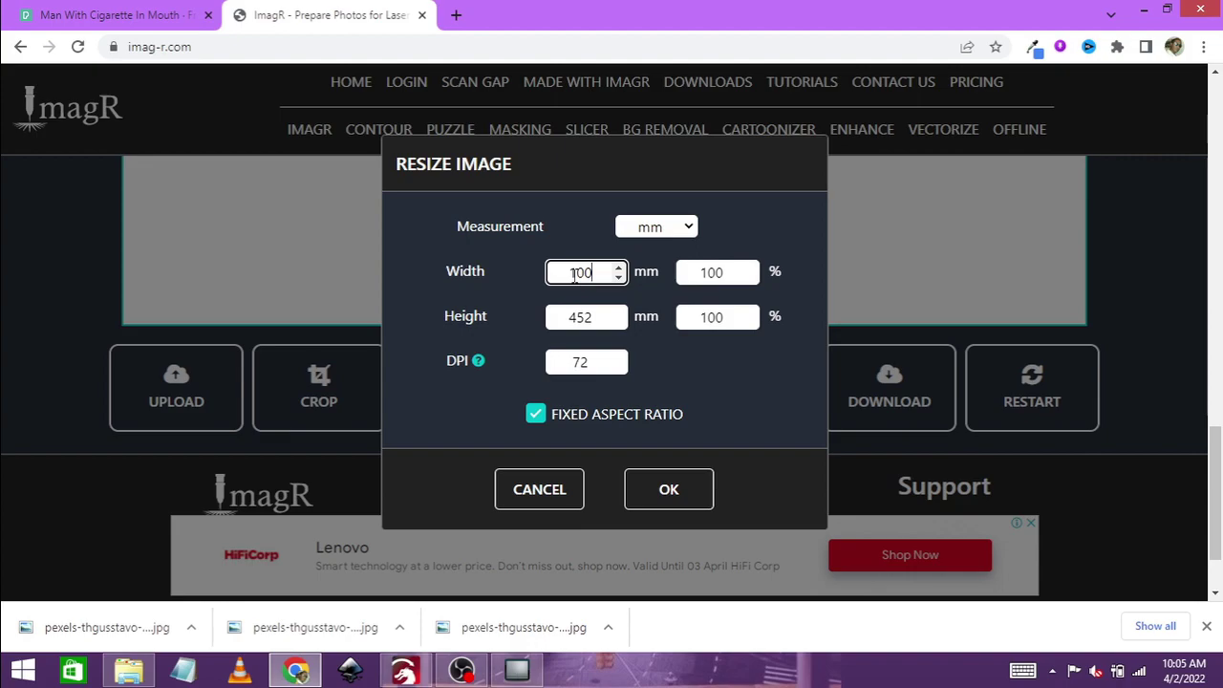
{"action": "key", "text": "Tab"}
{"action": "key", "text": "Tab"}
{"action": "key", "text": "Tab"}
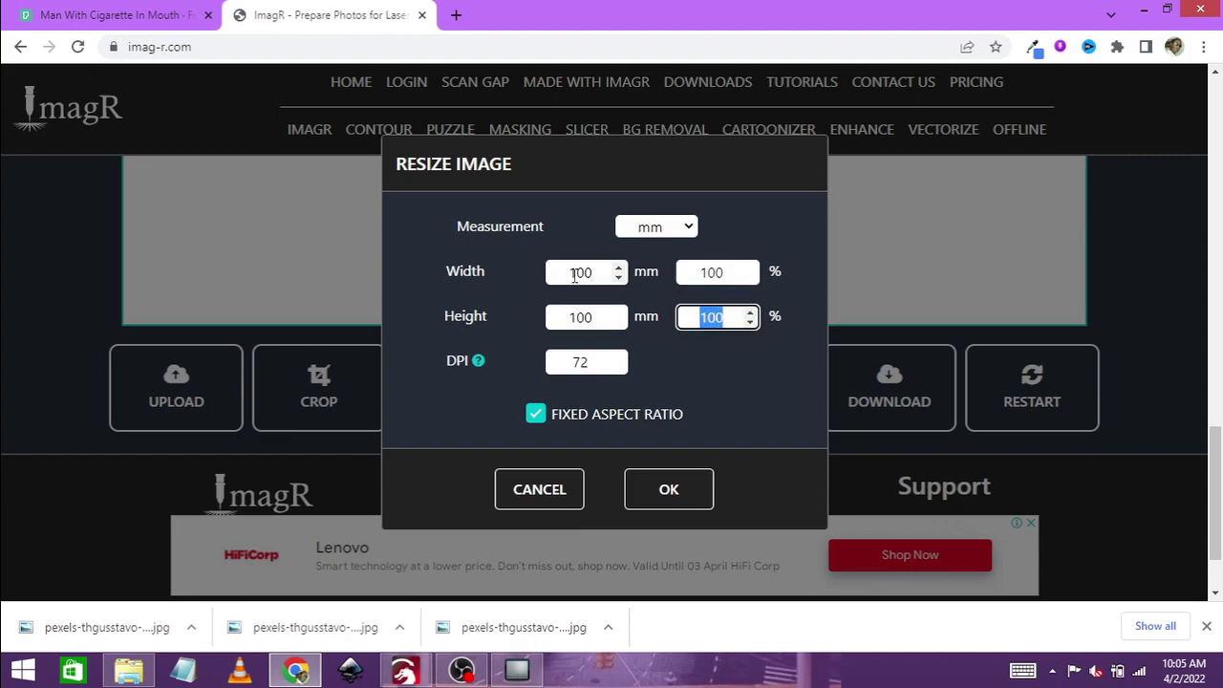
Set the portrait's resolution to 318 DPI and apply the resize.
{"action": "key", "text": "Tab"}
{"action": "key", "text": "Tab"}
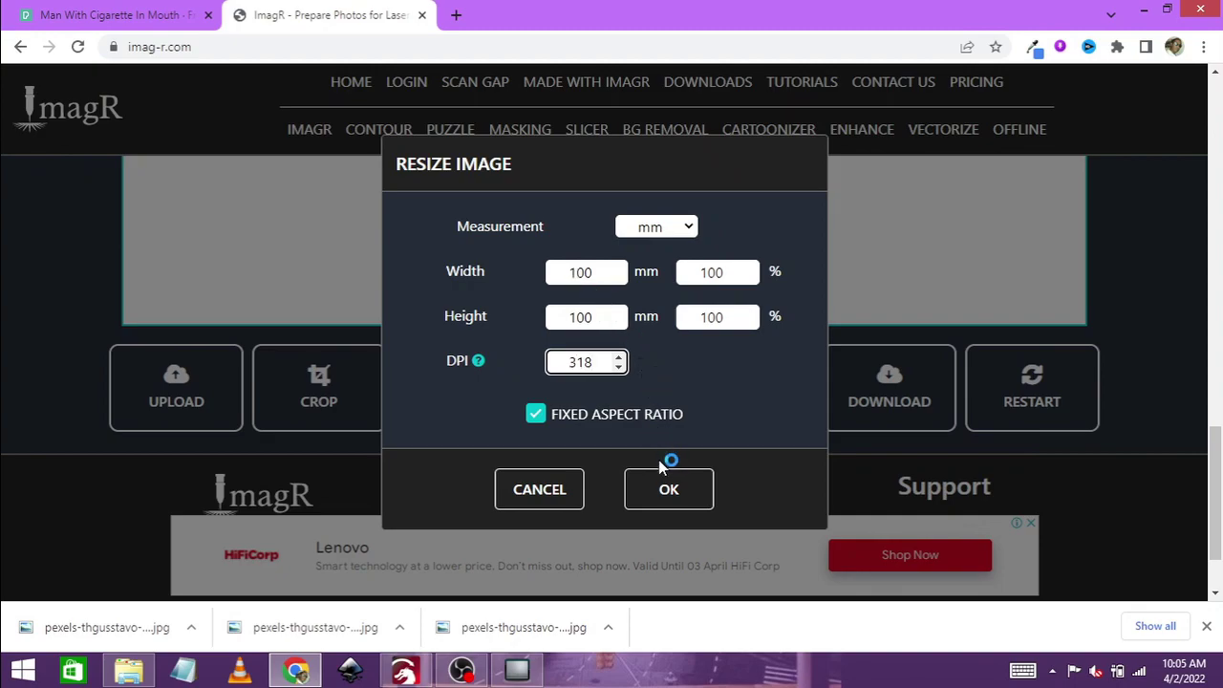
{"action": "left_click", "coordinate": [668, 490]}
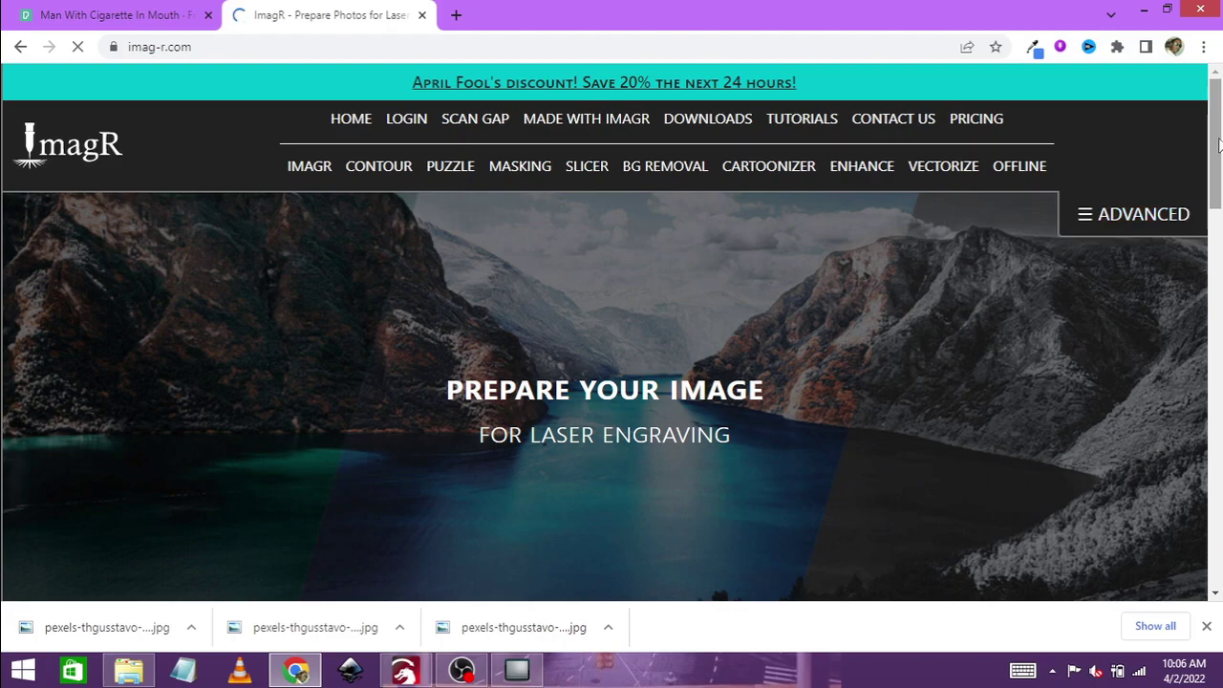
Download the resized circular portrait as a PNG, dismissing the ad and closing the download options.
{"action": "left_click_drag", "start_coordinate": [1218, 145], "coordinate": [1220, 382]}
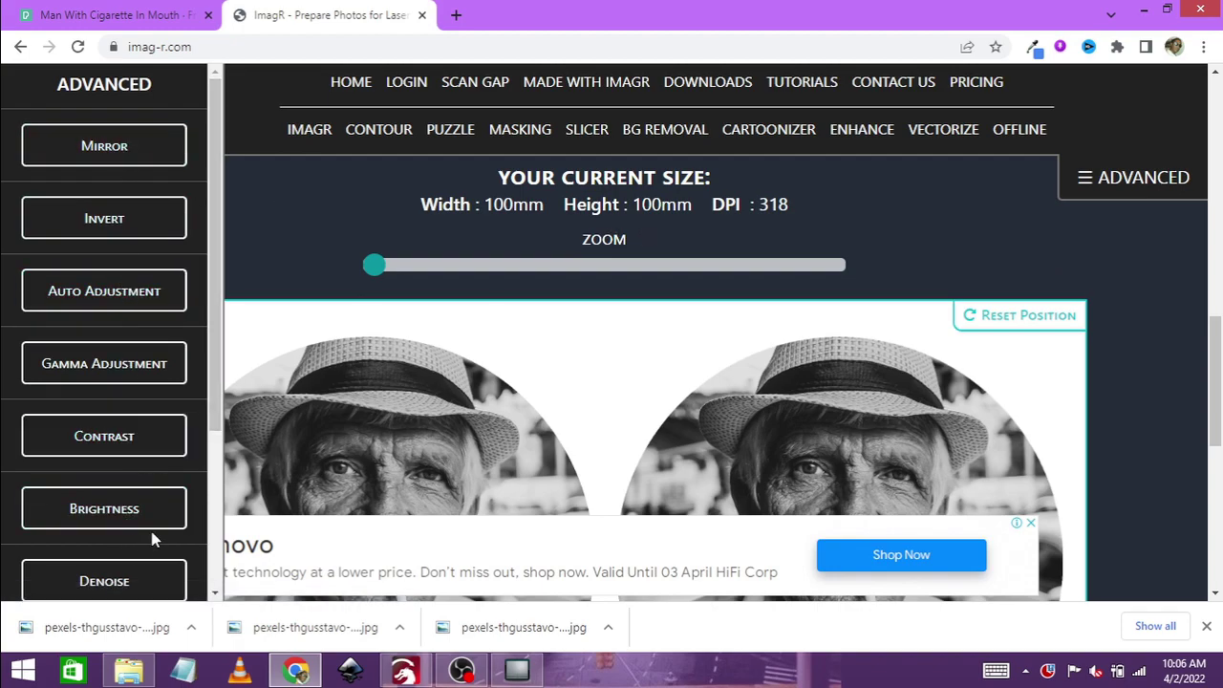
{"action": "left_click_drag", "start_coordinate": [216, 380], "coordinate": [215, 287]}
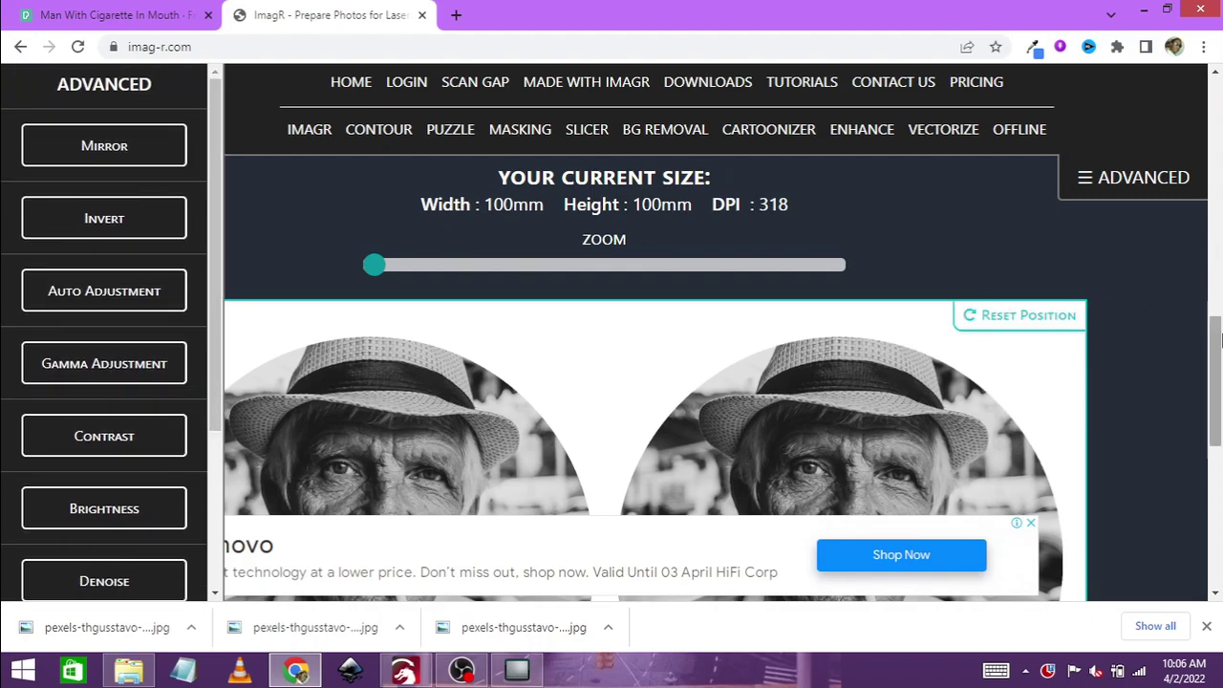
{"action": "left_click_drag", "start_coordinate": [1219, 342], "coordinate": [1217, 458]}
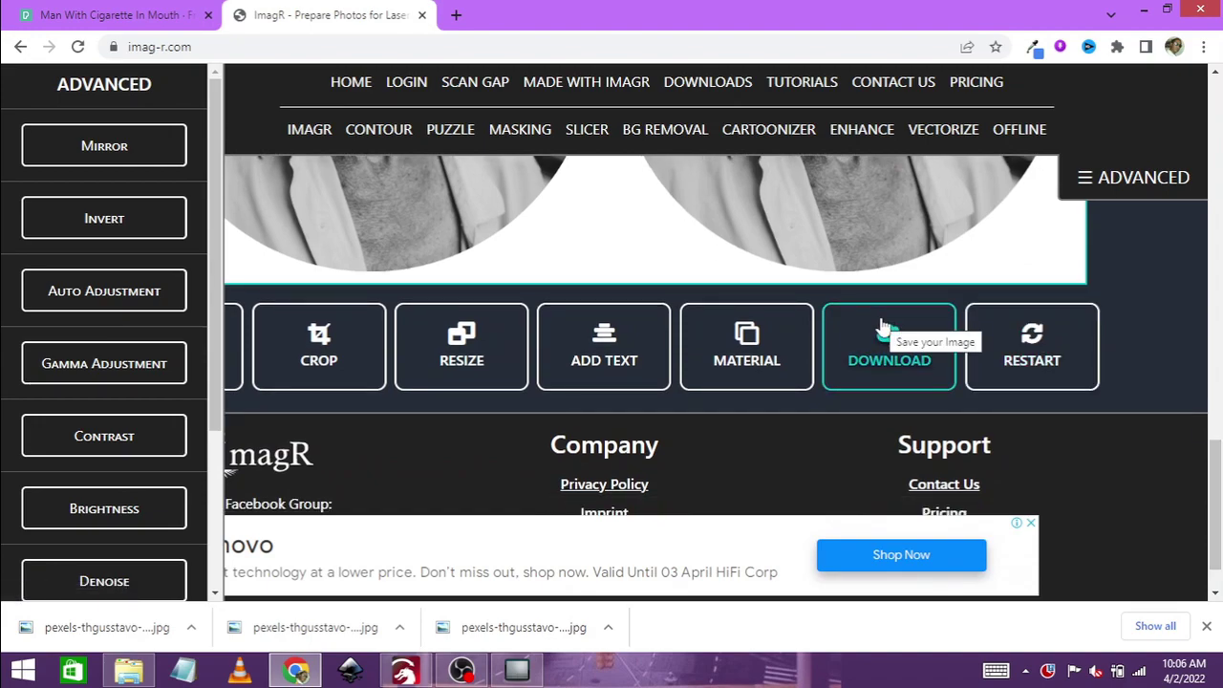
{"action": "left_click", "coordinate": [884, 327]}
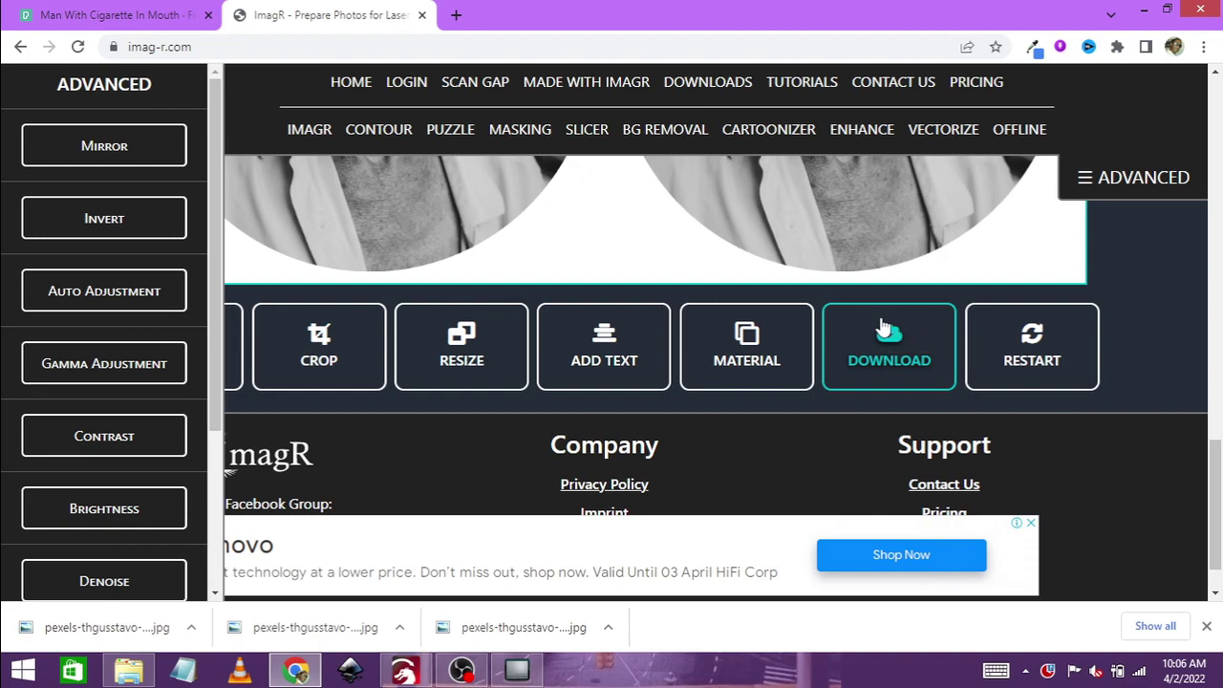
{"action": "left_click", "coordinate": [688, 334]}
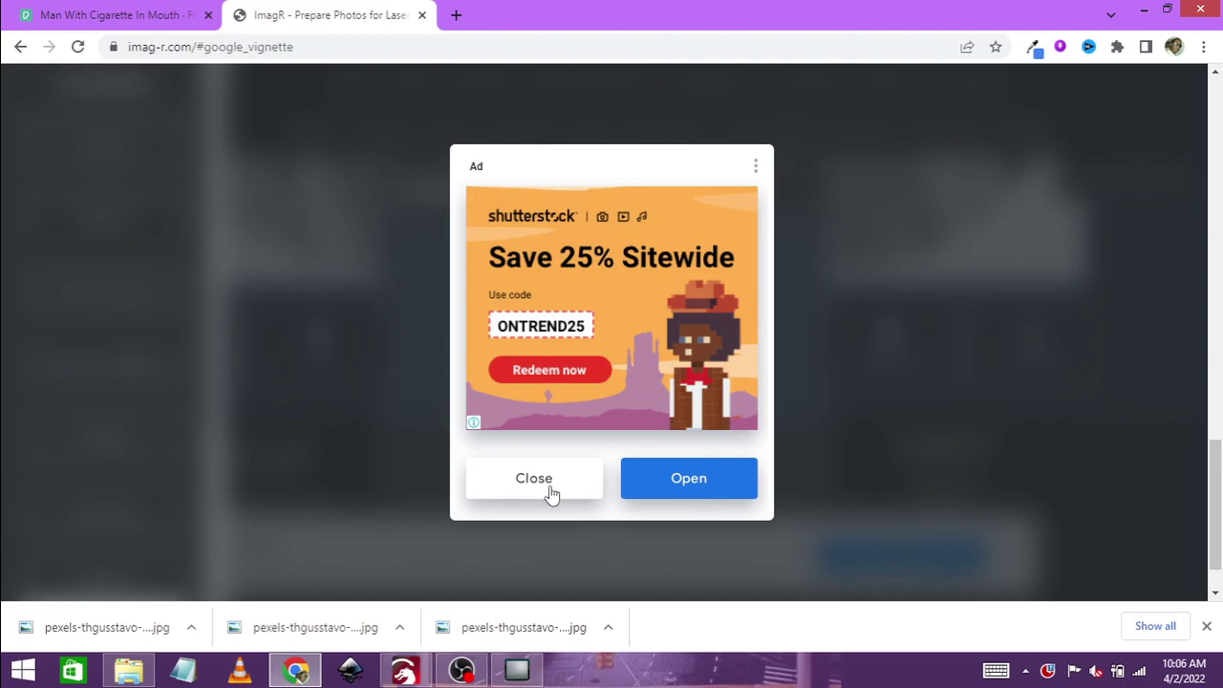
{"action": "left_click", "coordinate": [550, 488]}
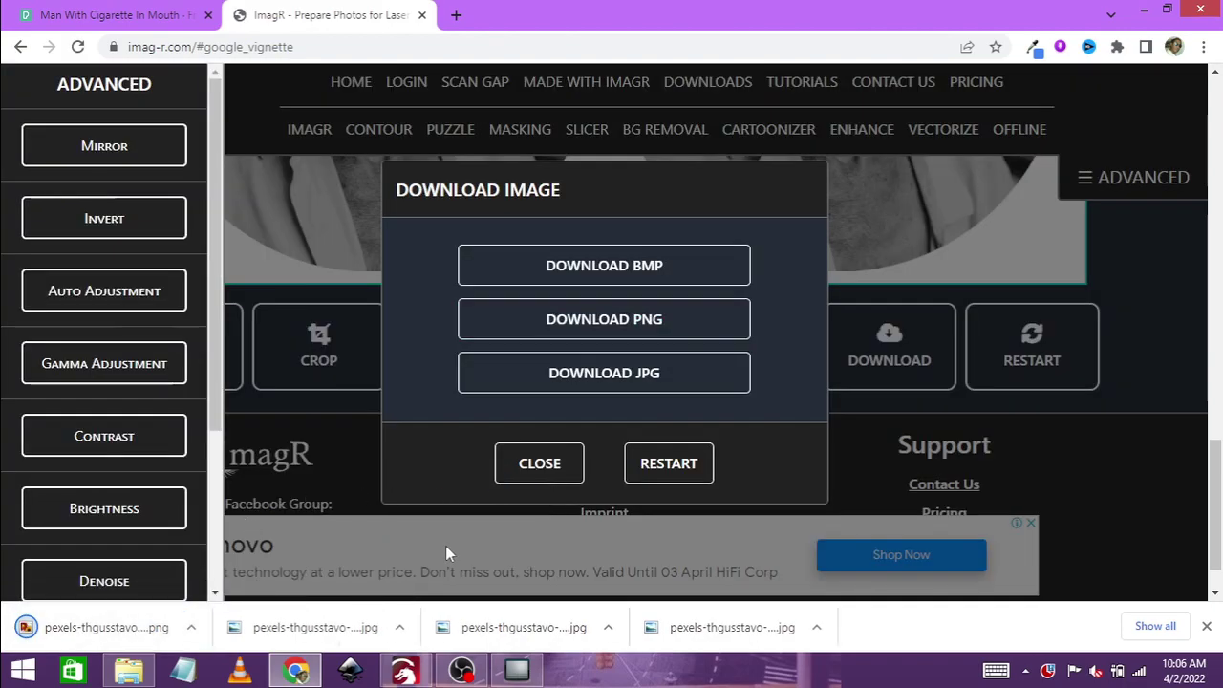
{"action": "left_click", "coordinate": [539, 464]}
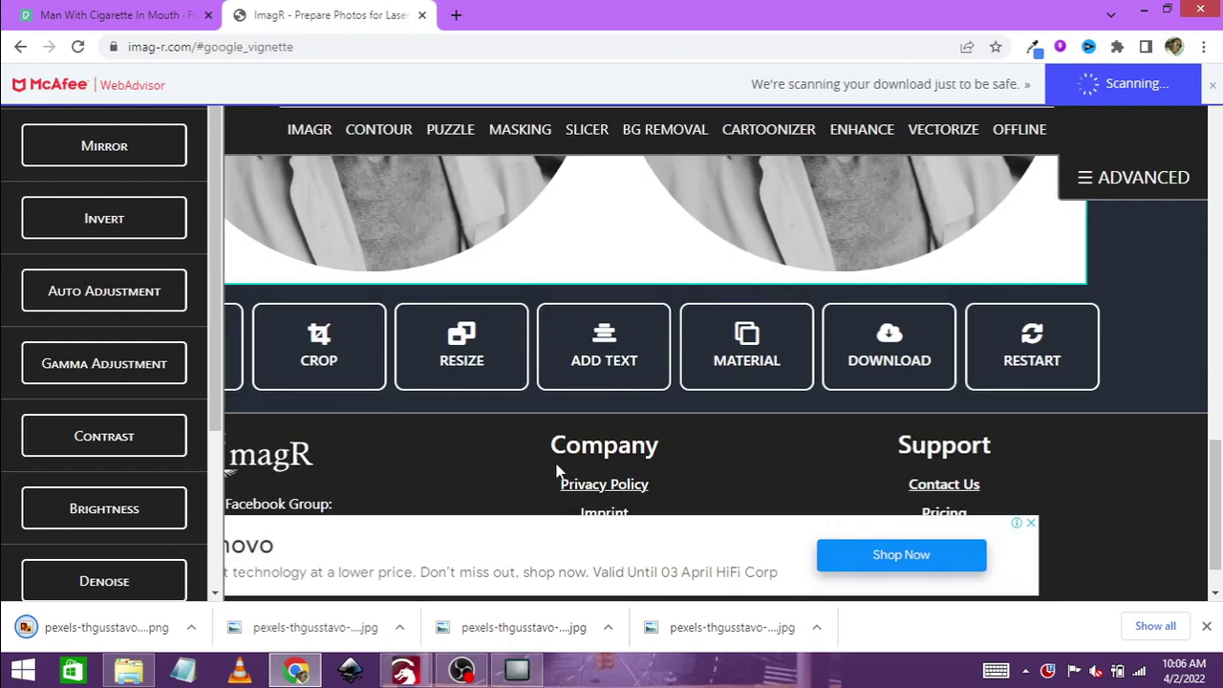
Apply the Norton White Tile material preset to the circular portrait.
{"action": "left_click", "coordinate": [724, 380]}
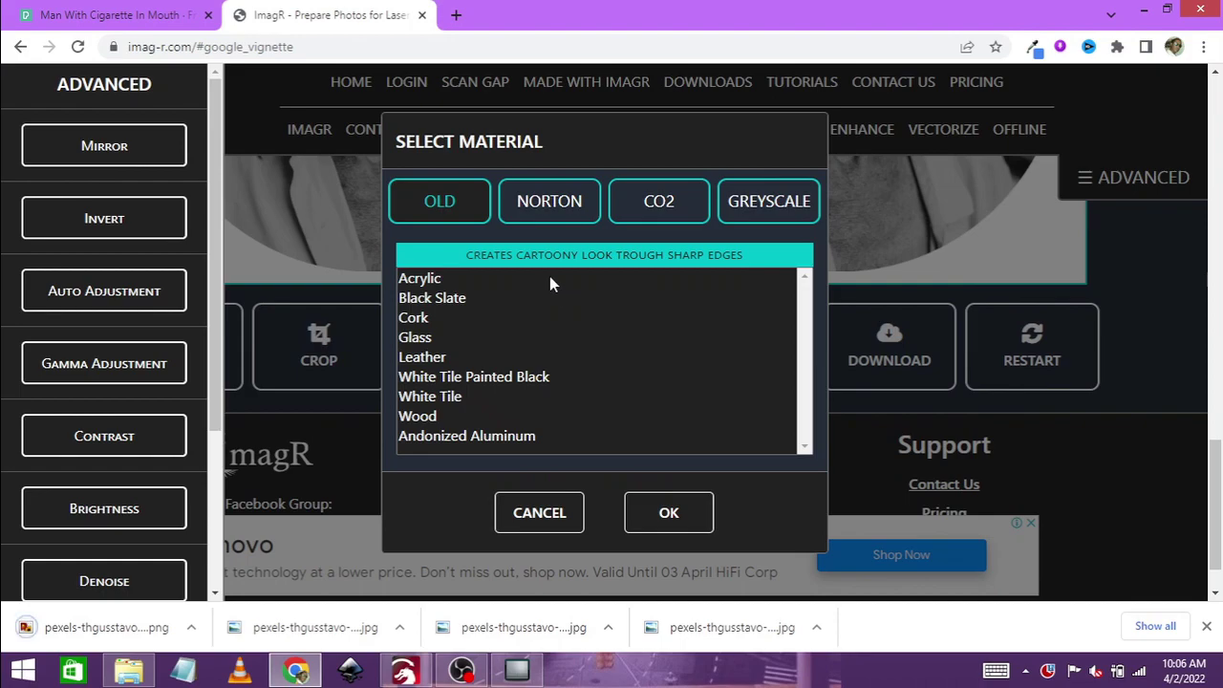
{"action": "left_click", "coordinate": [562, 197]}
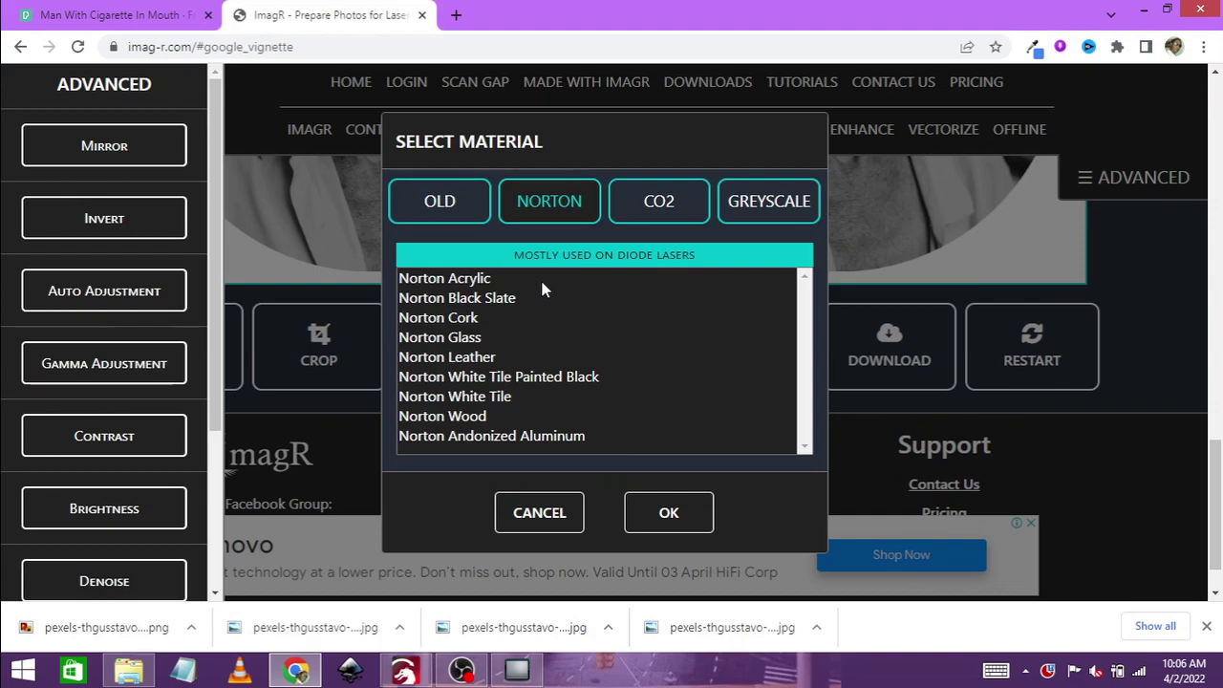
{"action": "left_click", "coordinate": [478, 402]}
{"action": "left_click", "coordinate": [690, 507]}
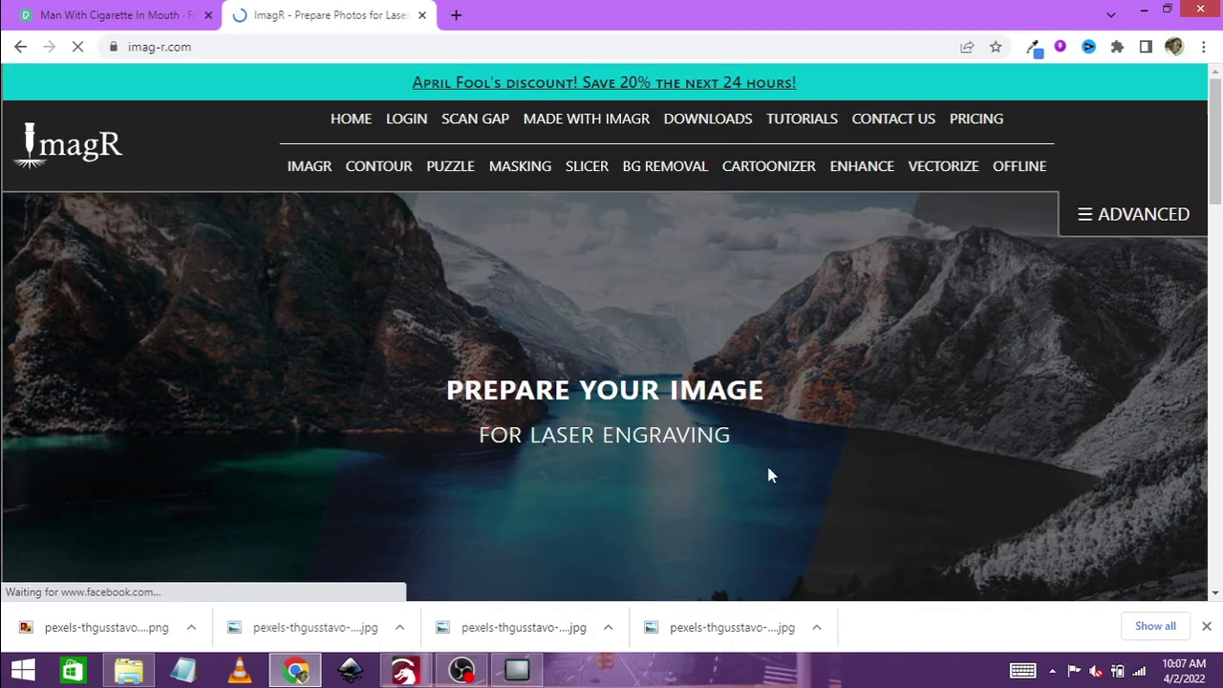
{"action": "left_click_drag", "start_coordinate": [1215, 172], "coordinate": [1218, 436]}
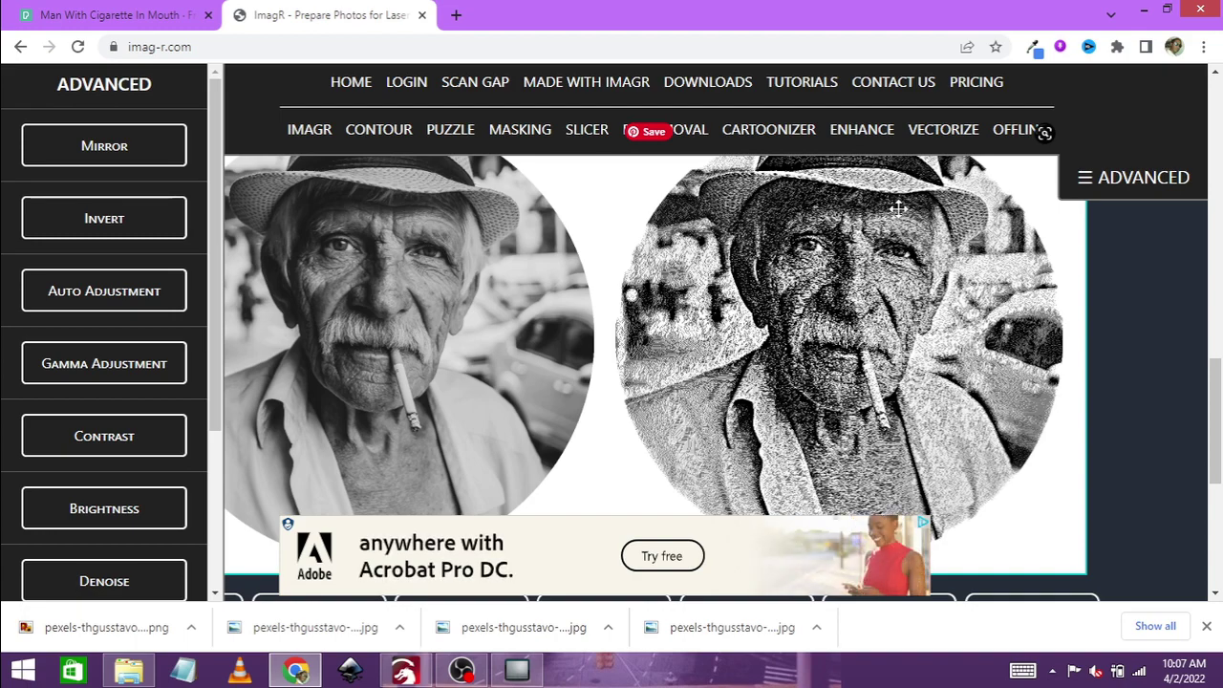
Download the material-processed portrait as a PNG, close the download options and restart ImagR.
{"action": "left_click_drag", "start_coordinate": [1218, 354], "coordinate": [1218, 447]}
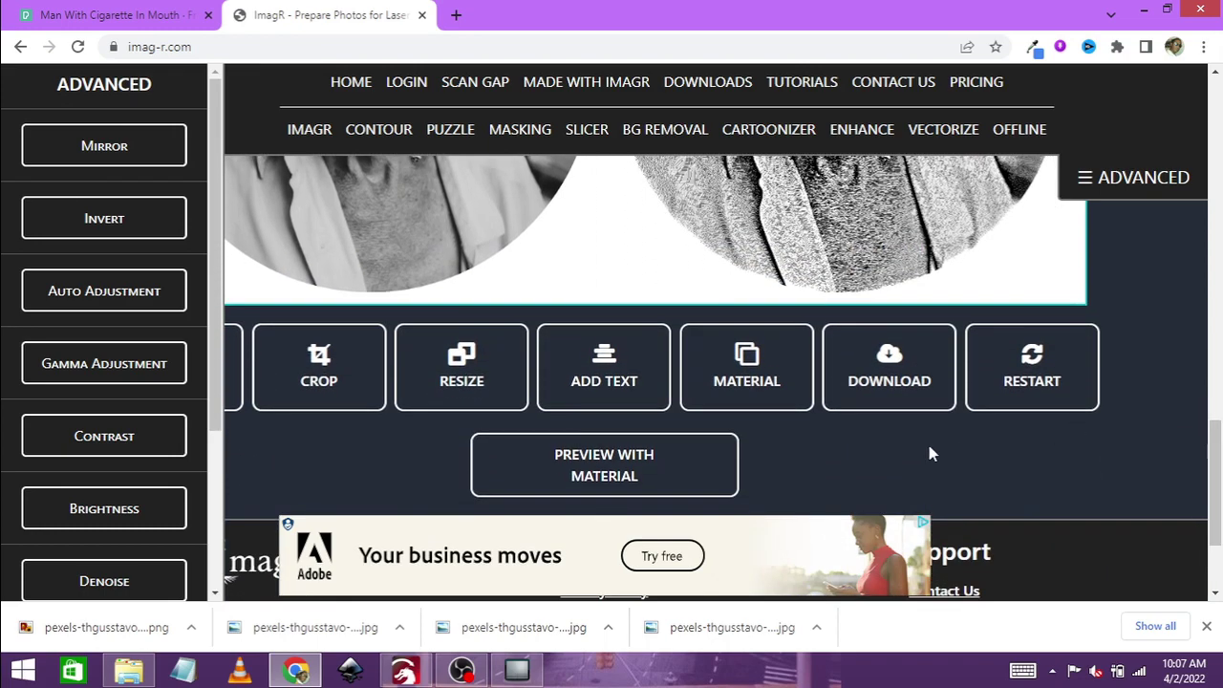
{"action": "left_click", "coordinate": [890, 368]}
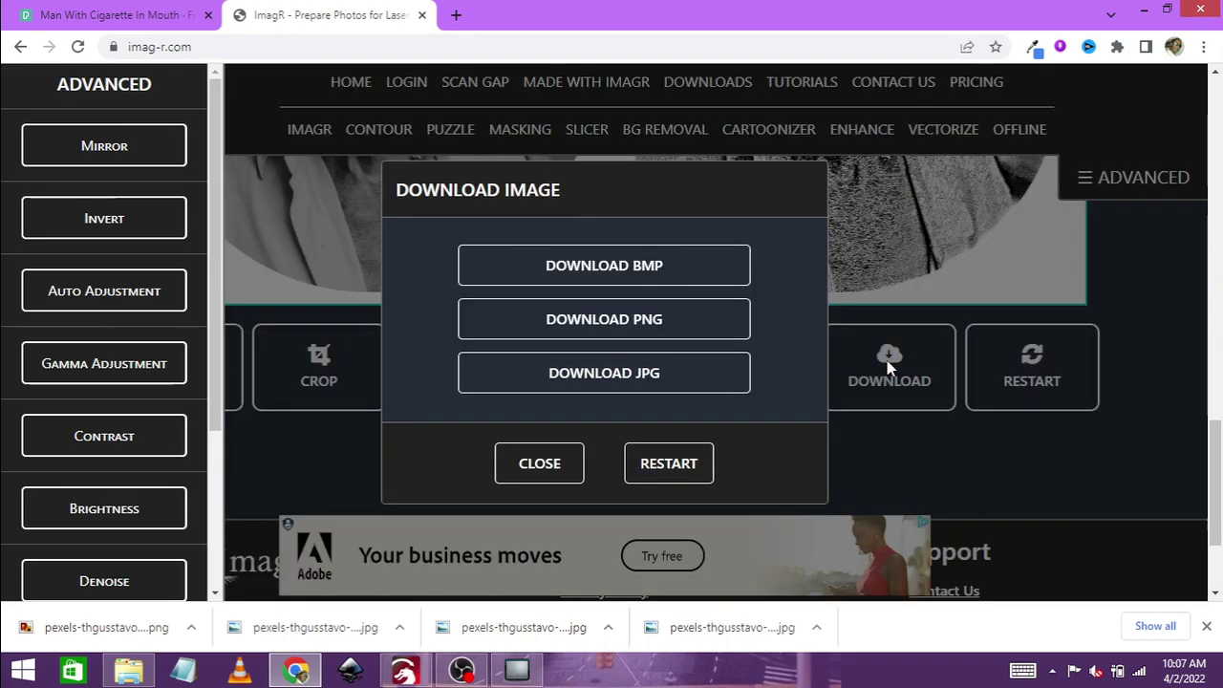
{"action": "left_click", "coordinate": [657, 326]}
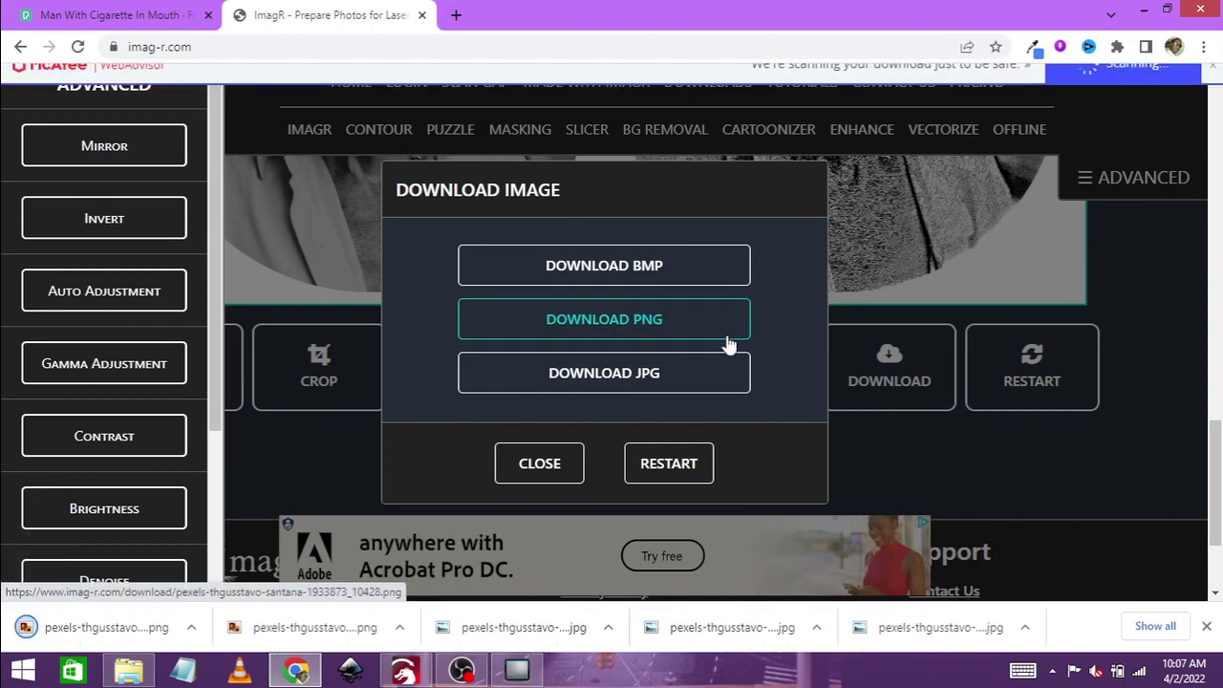
{"action": "left_click", "coordinate": [559, 461]}
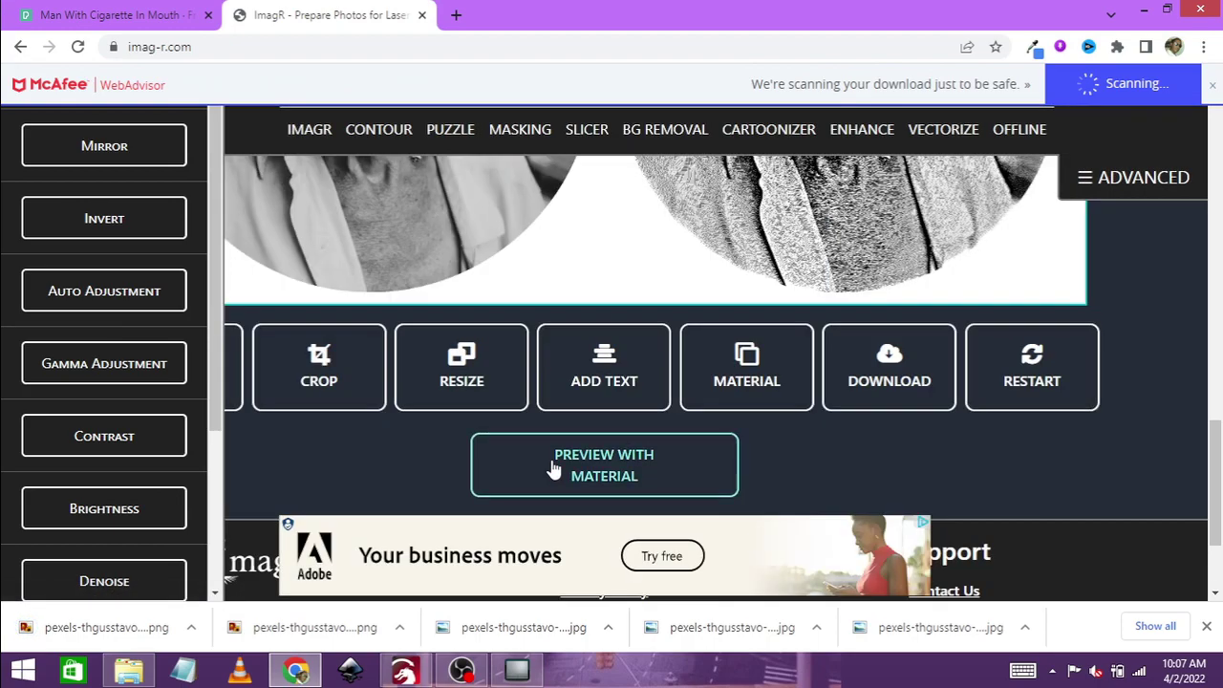
{"action": "left_click", "coordinate": [1051, 349]}
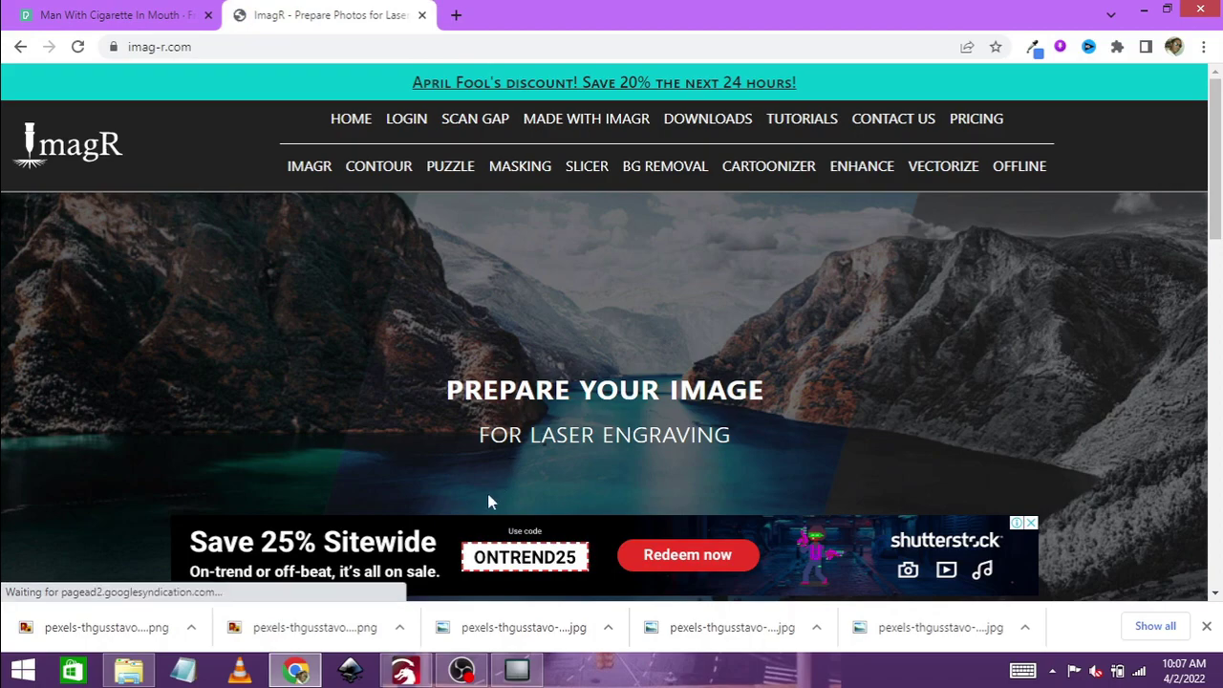
Switch to LightBurn and import the portrait ending in 1933873_10428.png from Downloads into the square's upper-left corner.
{"action": "left_click", "coordinate": [405, 673]}
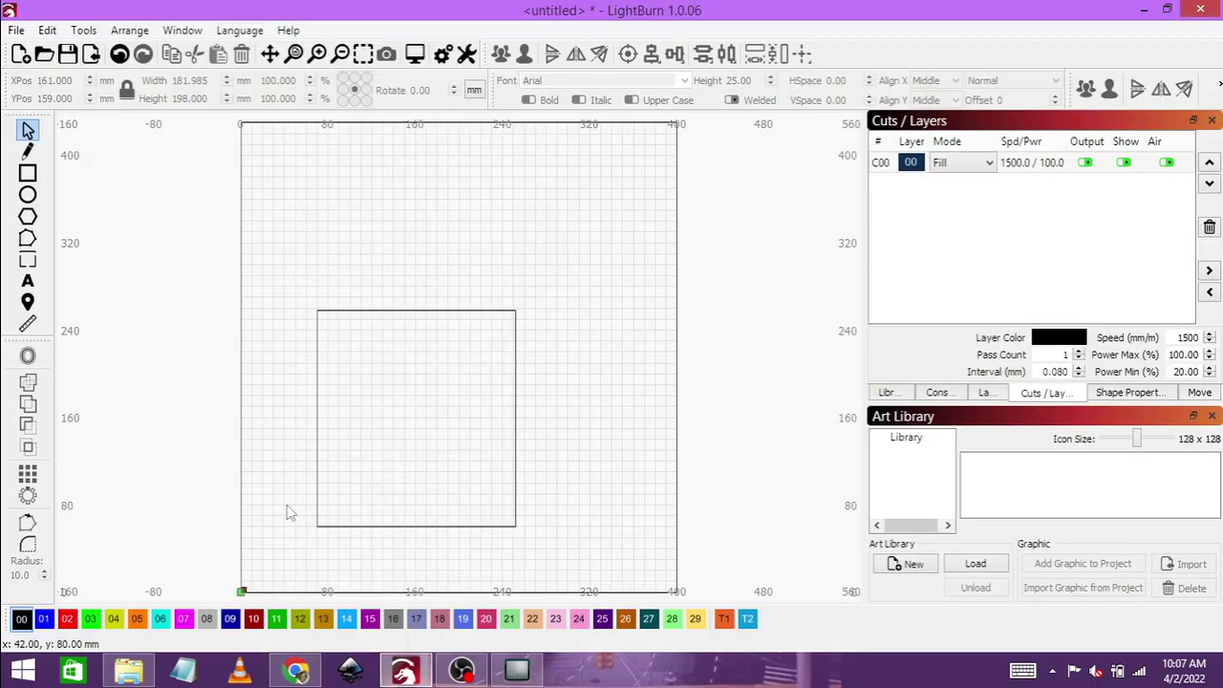
{"action": "left_click", "coordinate": [129, 673]}
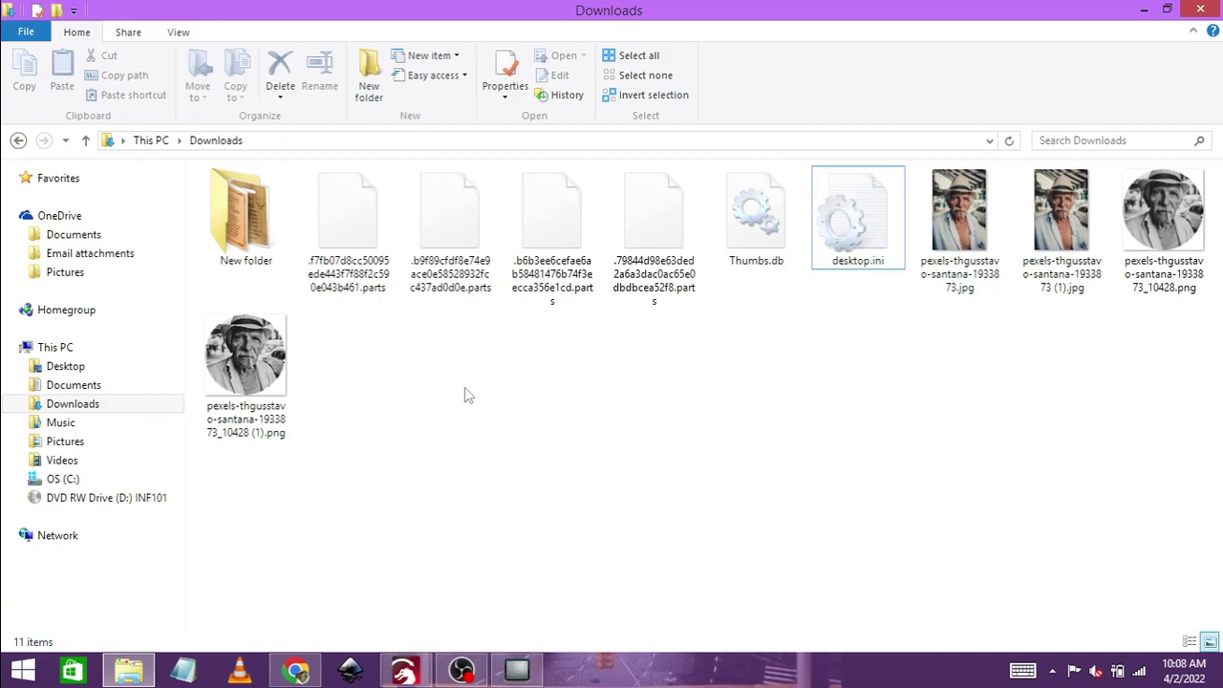
{"action": "left_click_drag", "start_coordinate": [1159, 247], "coordinate": [371, 376]}
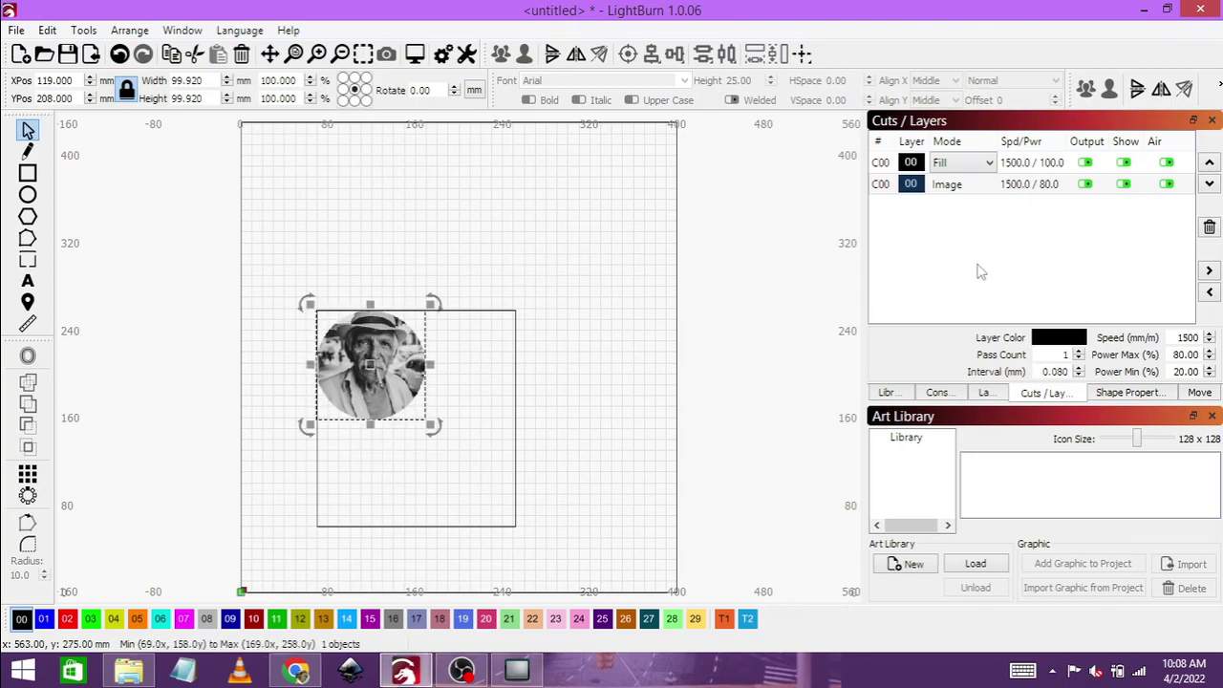
Set the image mode of the C00 Image layer to Stucki in its cut settings.
{"action": "left_click", "coordinate": [951, 191]}
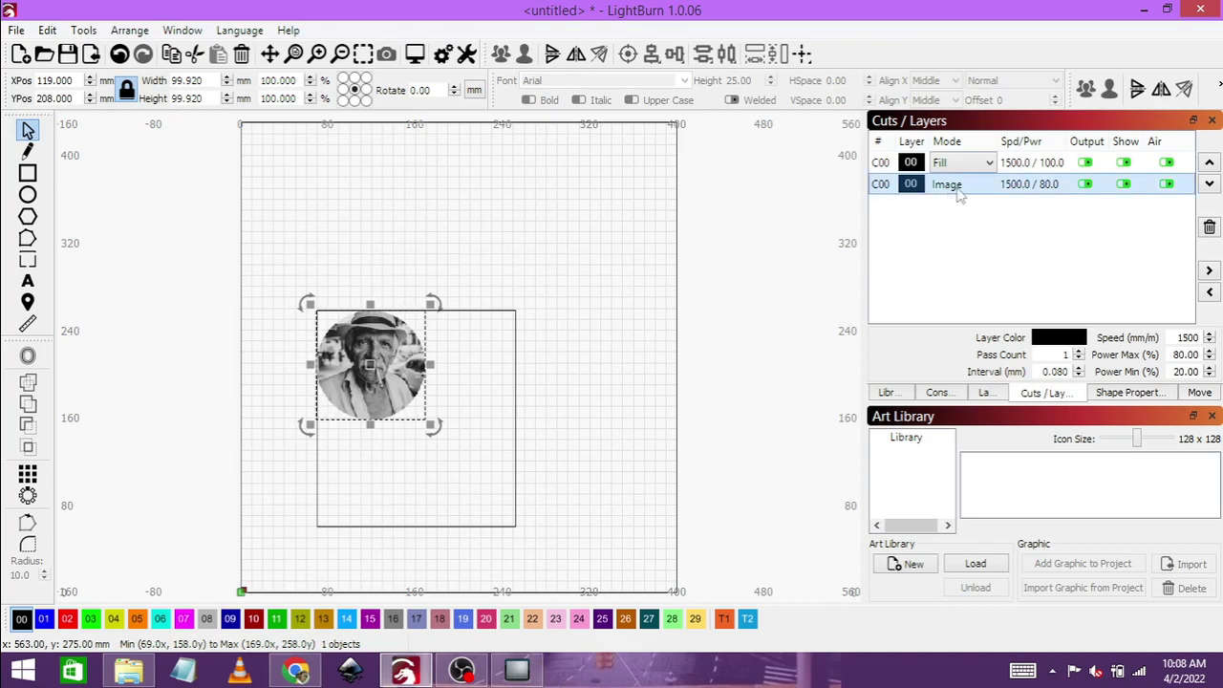
{"action": "double_click", "coordinate": [1062, 186]}
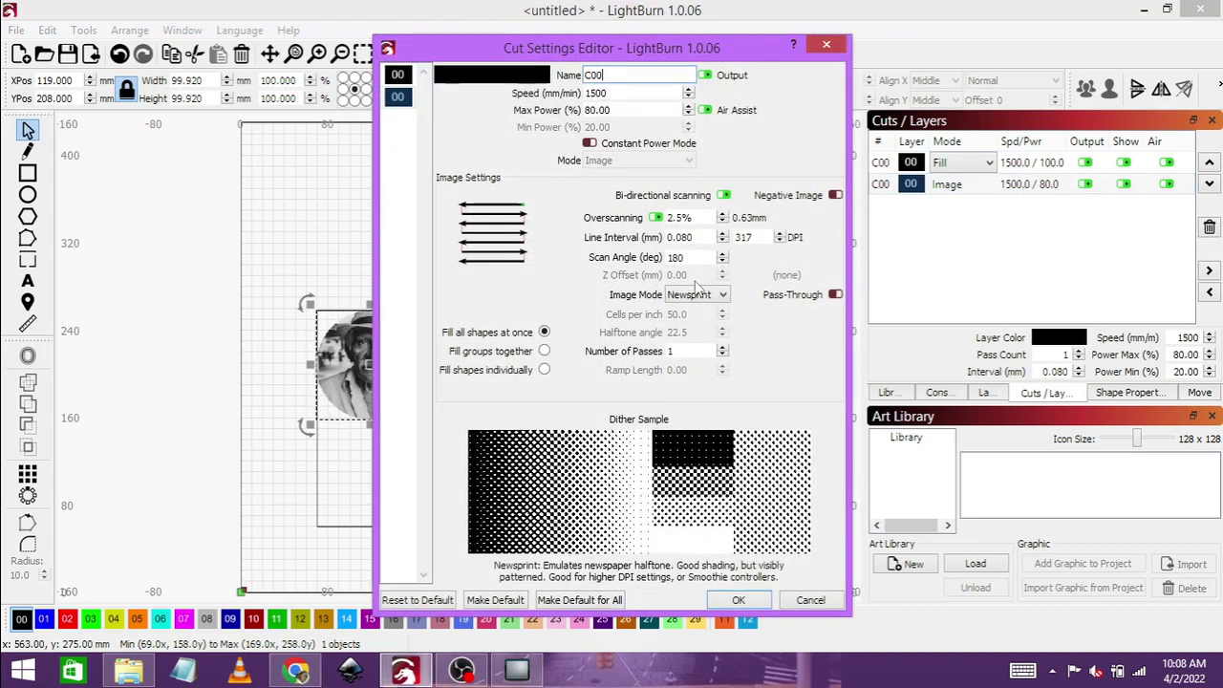
{"action": "left_click", "coordinate": [698, 294]}
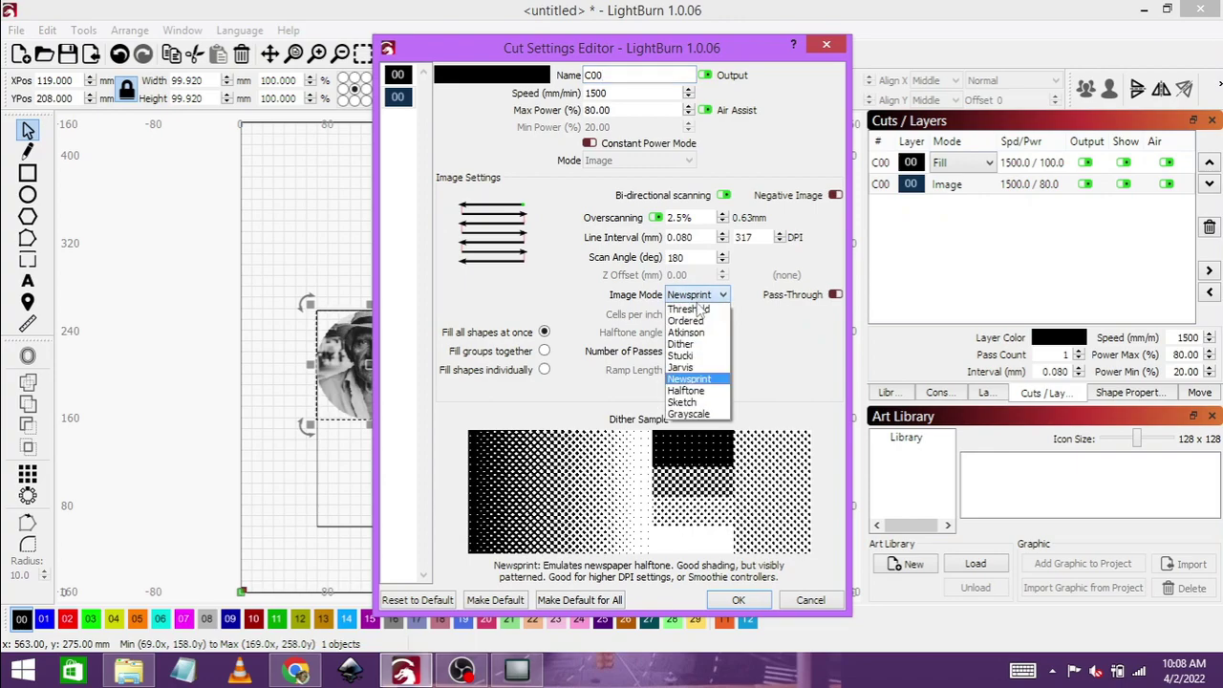
{"action": "left_click", "coordinate": [697, 356]}
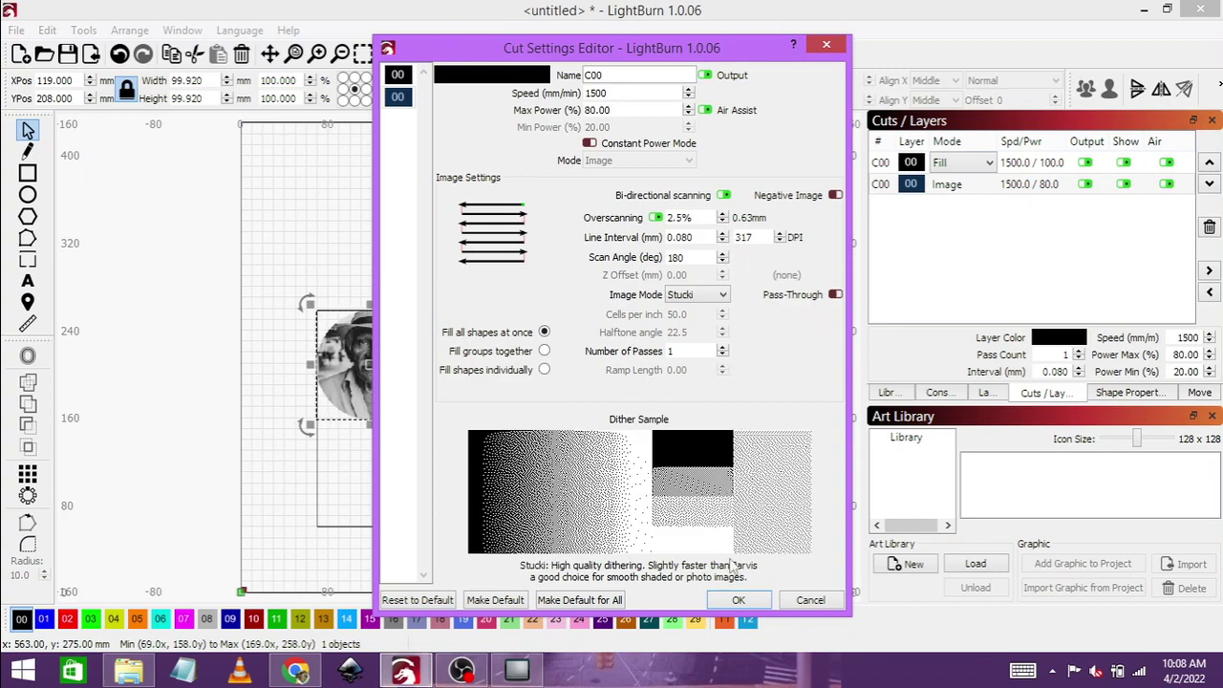
{"action": "left_click", "coordinate": [738, 599]}
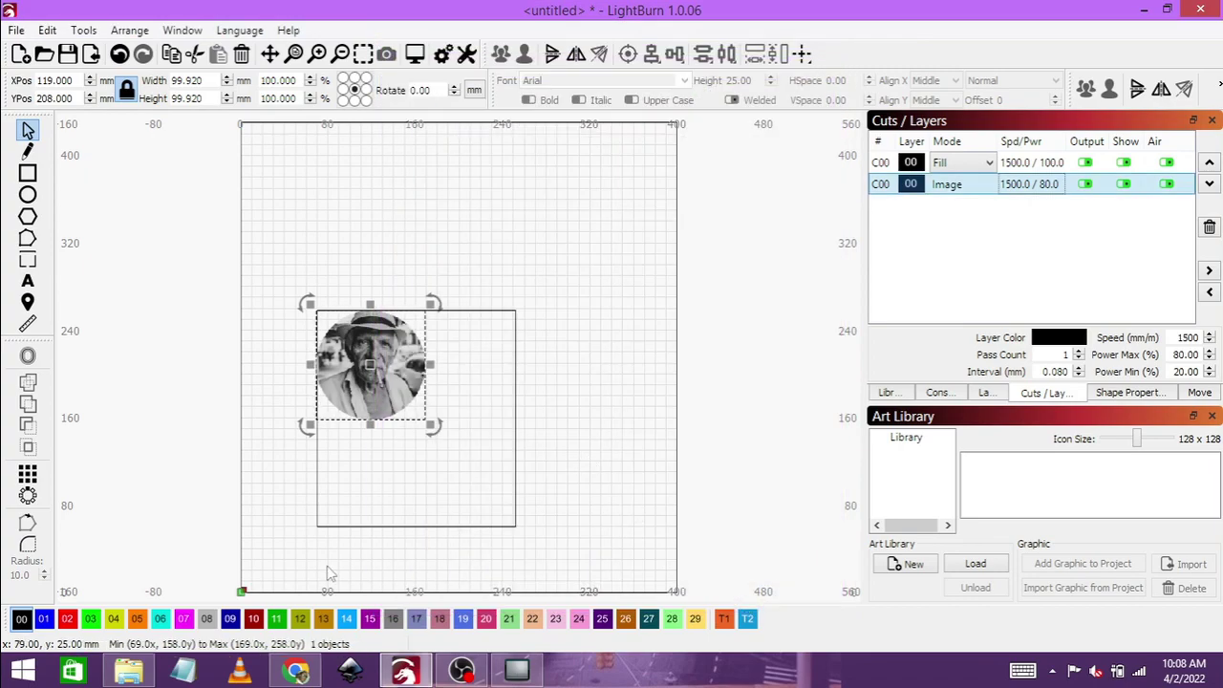
Import the portrait ending in 1933873_10428.png from Downloads again and place it directly below the first inside the square.
{"action": "left_click", "coordinate": [150, 676]}
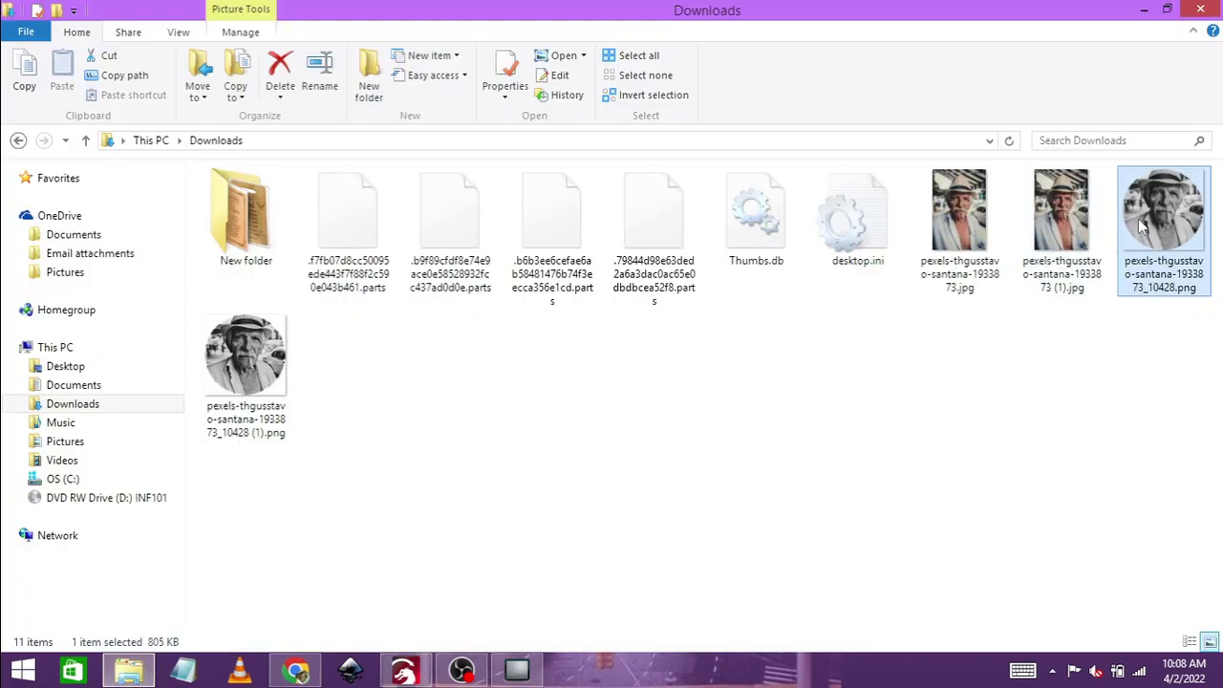
{"action": "left_click_drag", "start_coordinate": [1144, 225], "coordinate": [372, 482]}
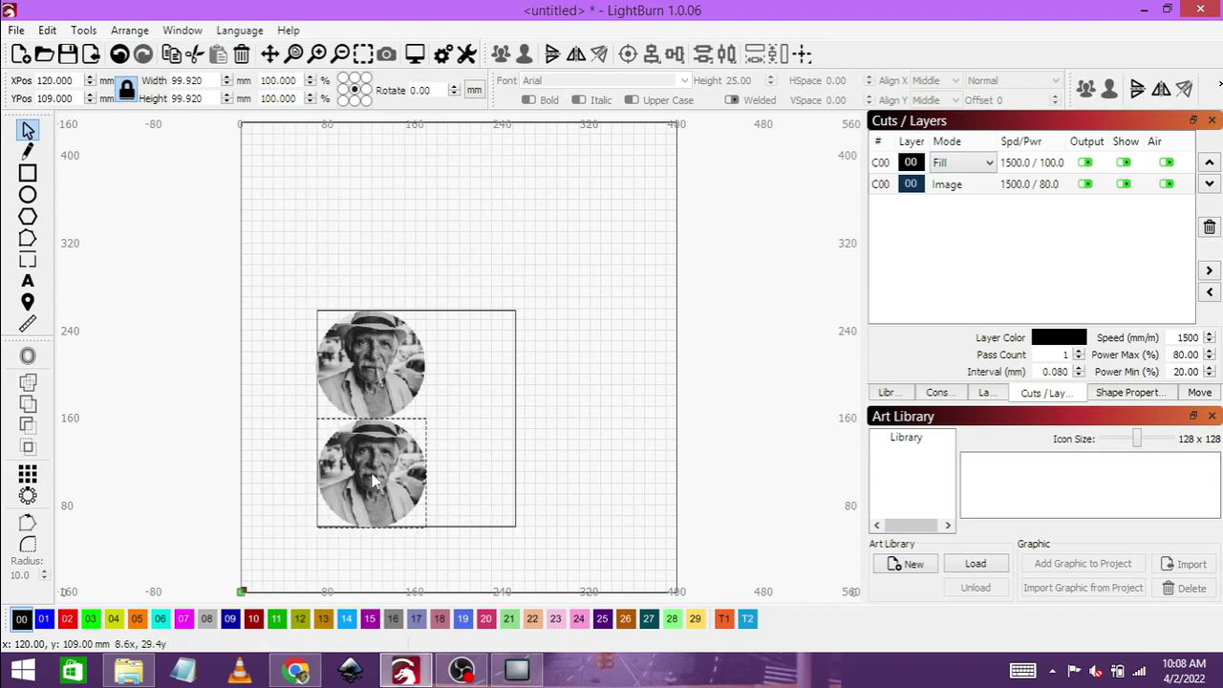
{"action": "left_click_drag", "start_coordinate": [372, 480], "coordinate": [372, 481]}
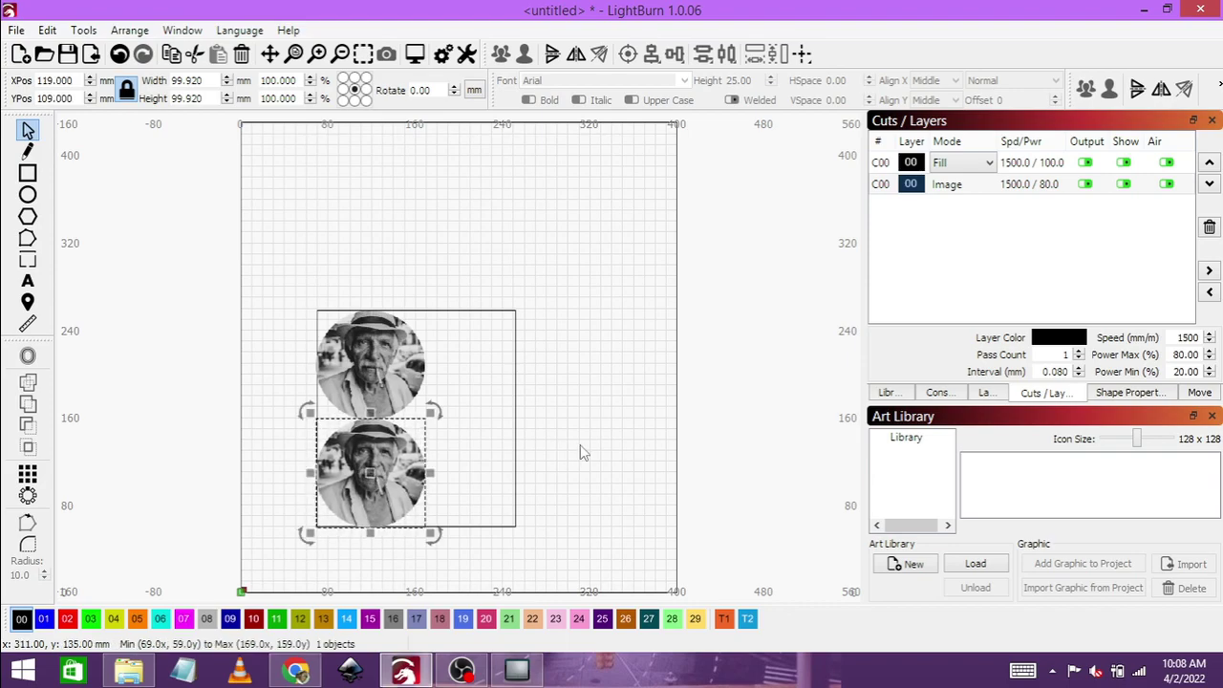
Assign the lower portrait to layer 01 and set that layer's image mode to Jarvis in its cut settings.
{"action": "left_click", "coordinate": [580, 446]}
{"action": "left_click", "coordinate": [395, 477]}
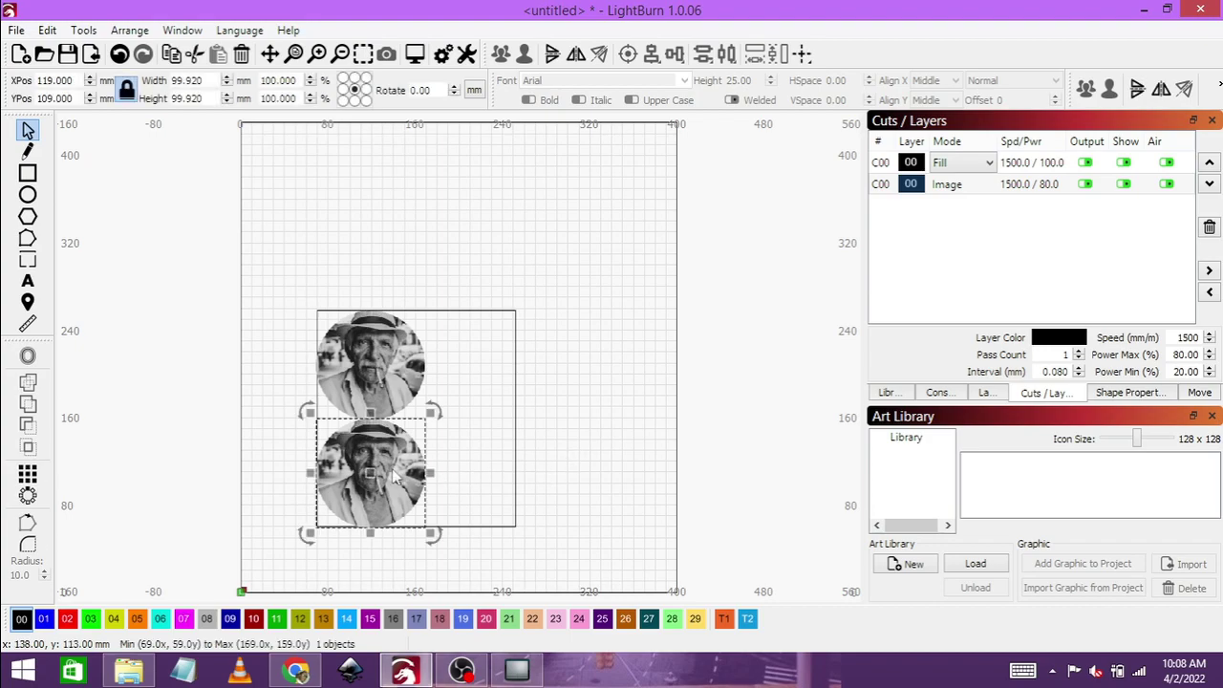
{"action": "left_click", "coordinate": [44, 619]}
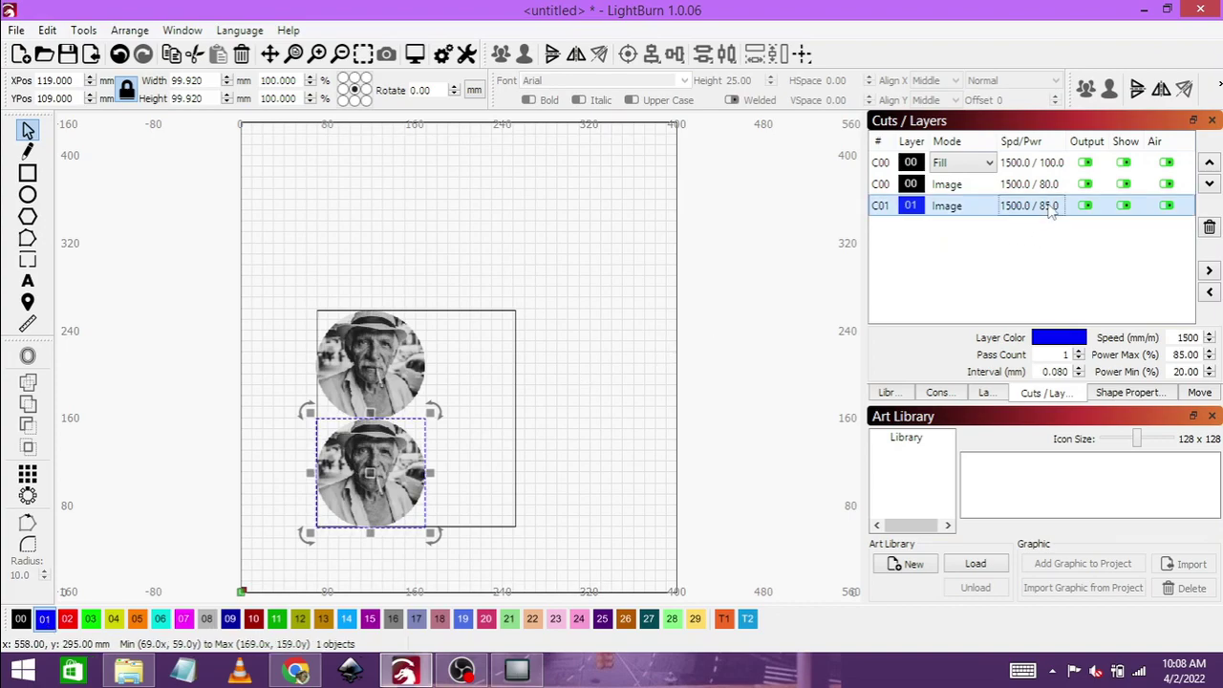
{"action": "double_click", "coordinate": [1003, 207]}
{"action": "left_click", "coordinate": [707, 296]}
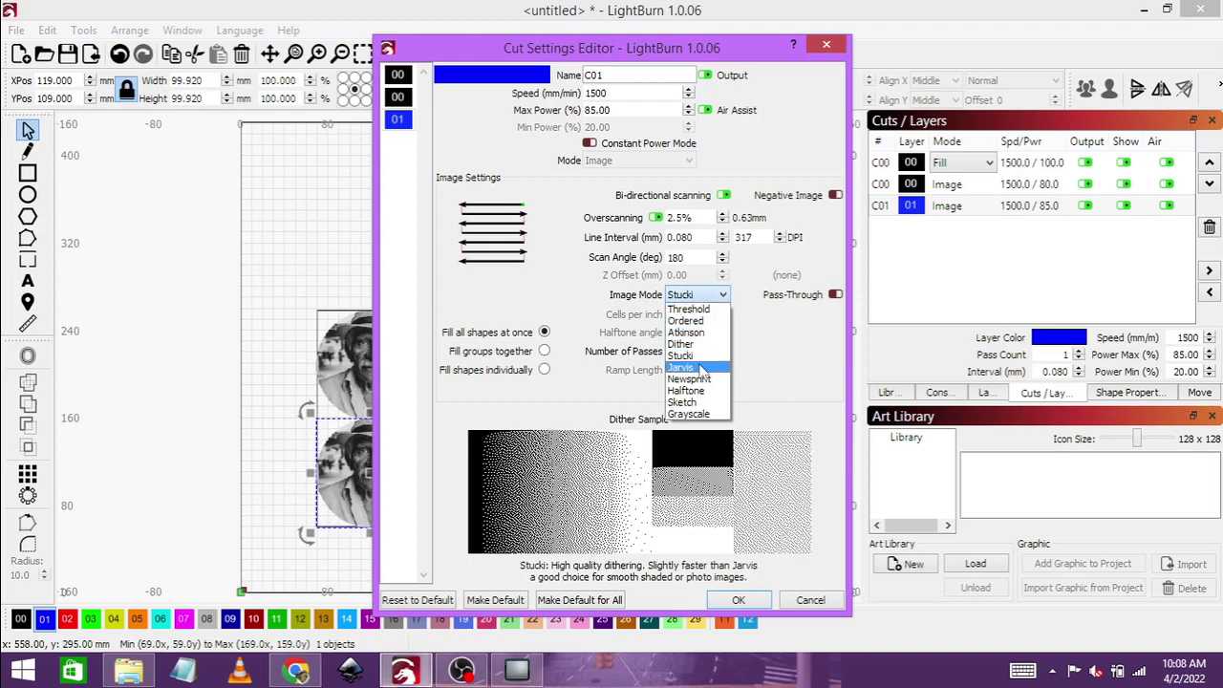
{"action": "left_click", "coordinate": [702, 368]}
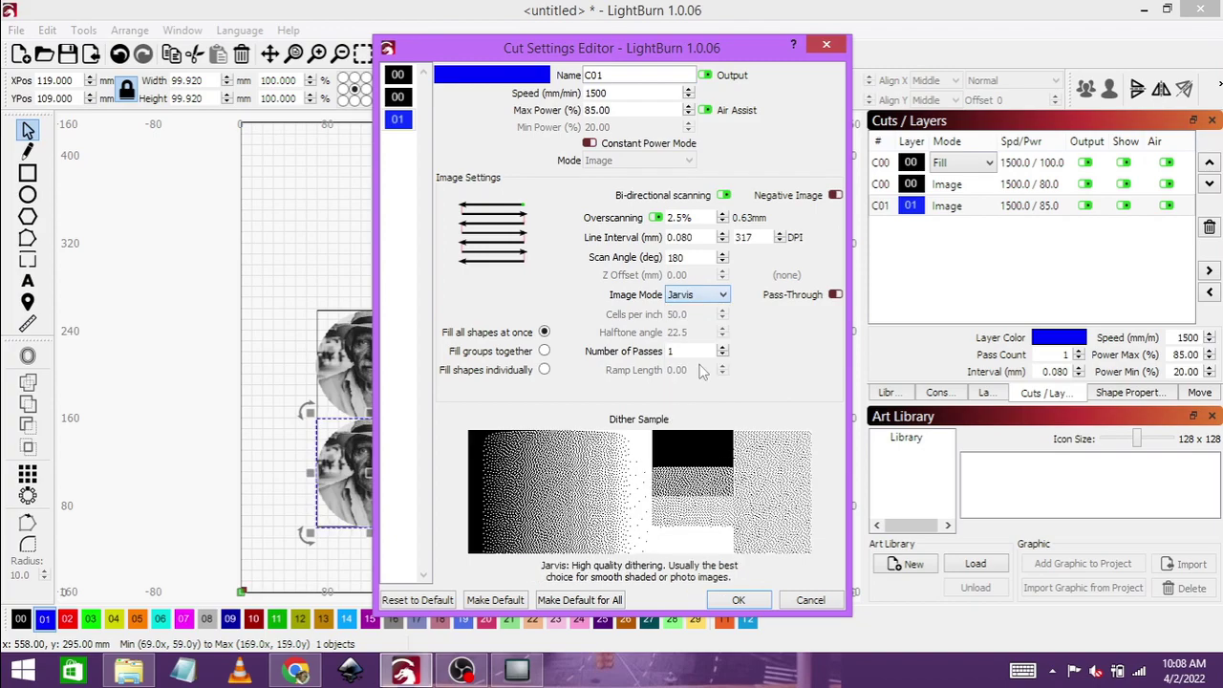
{"action": "left_click", "coordinate": [740, 600]}
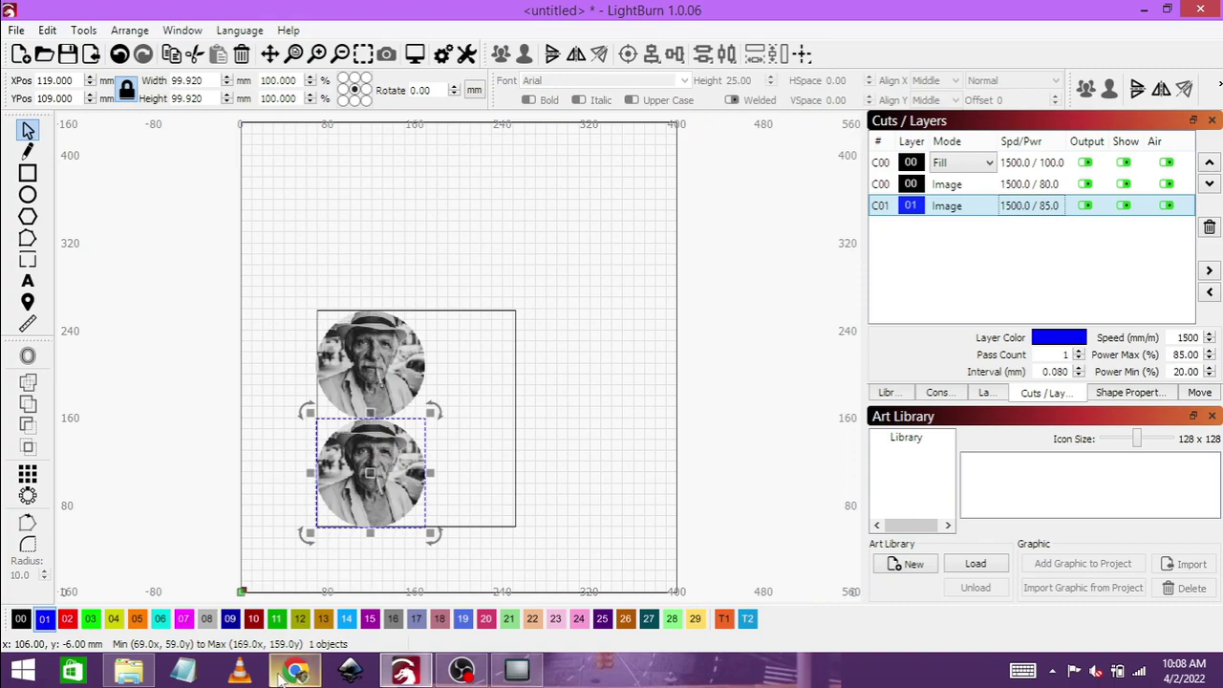
Import the portrait ending in 1933873_10428 (1).png from Downloads and place it directly beside the upper portrait.
{"action": "left_click", "coordinate": [196, 608]}
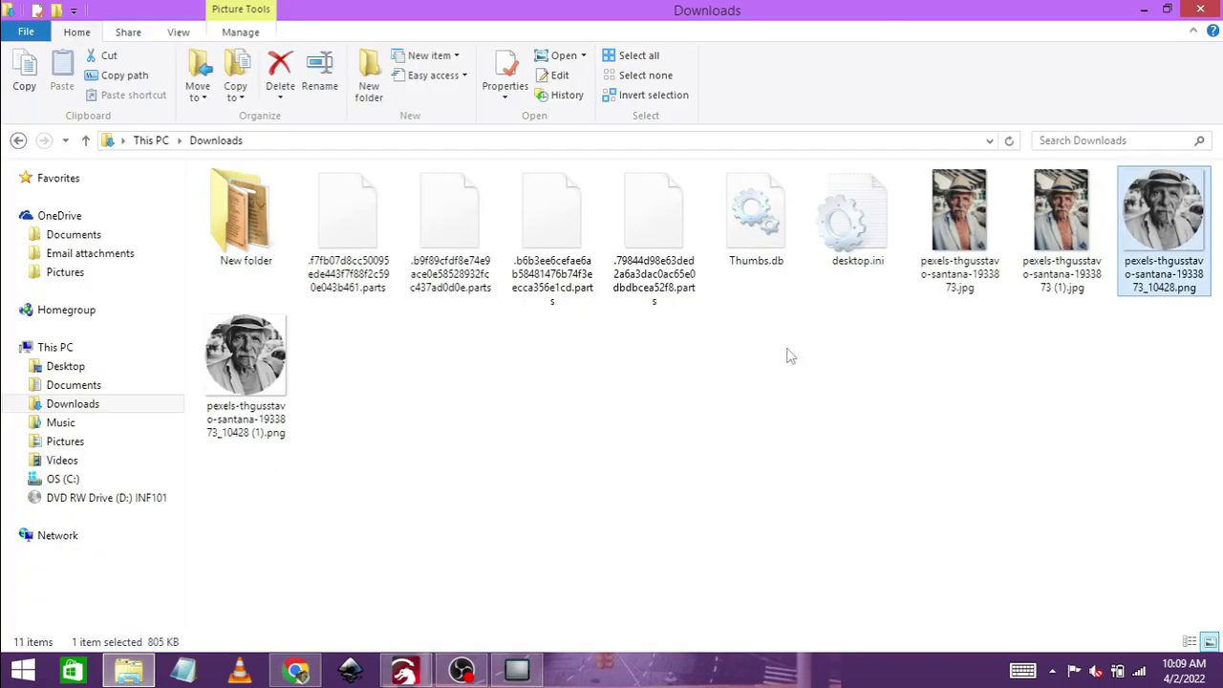
{"action": "left_click_drag", "start_coordinate": [268, 360], "coordinate": [462, 396]}
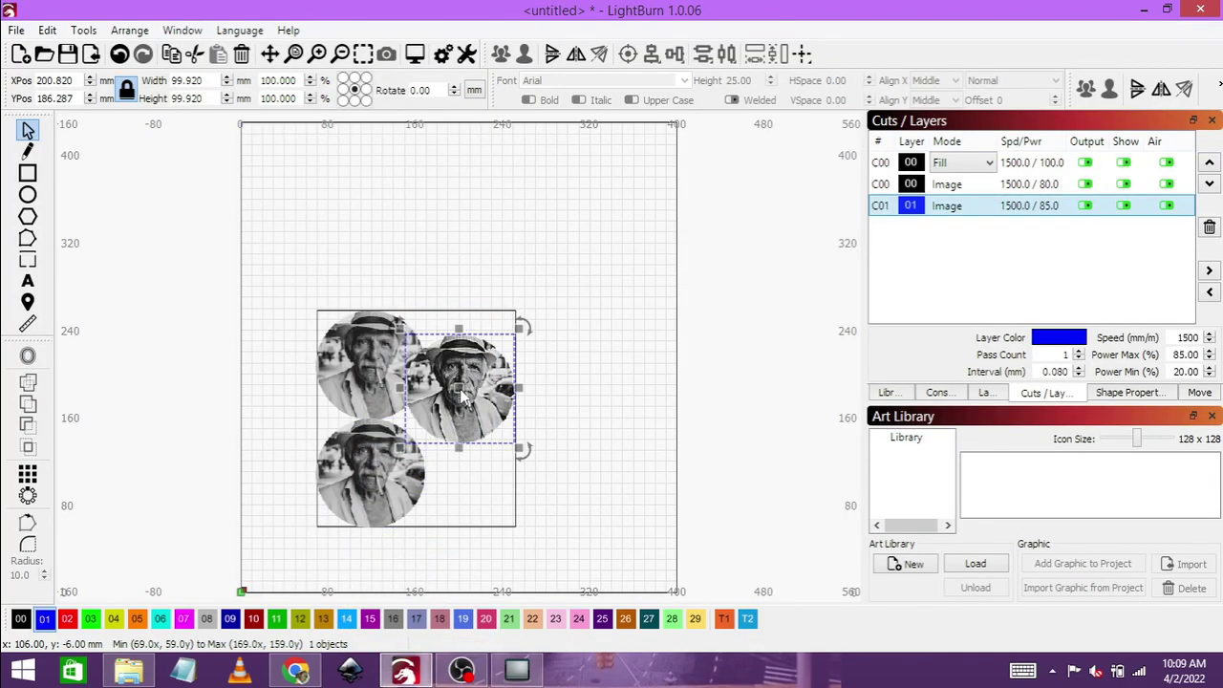
{"action": "left_click_drag", "start_coordinate": [470, 379], "coordinate": [471, 372]}
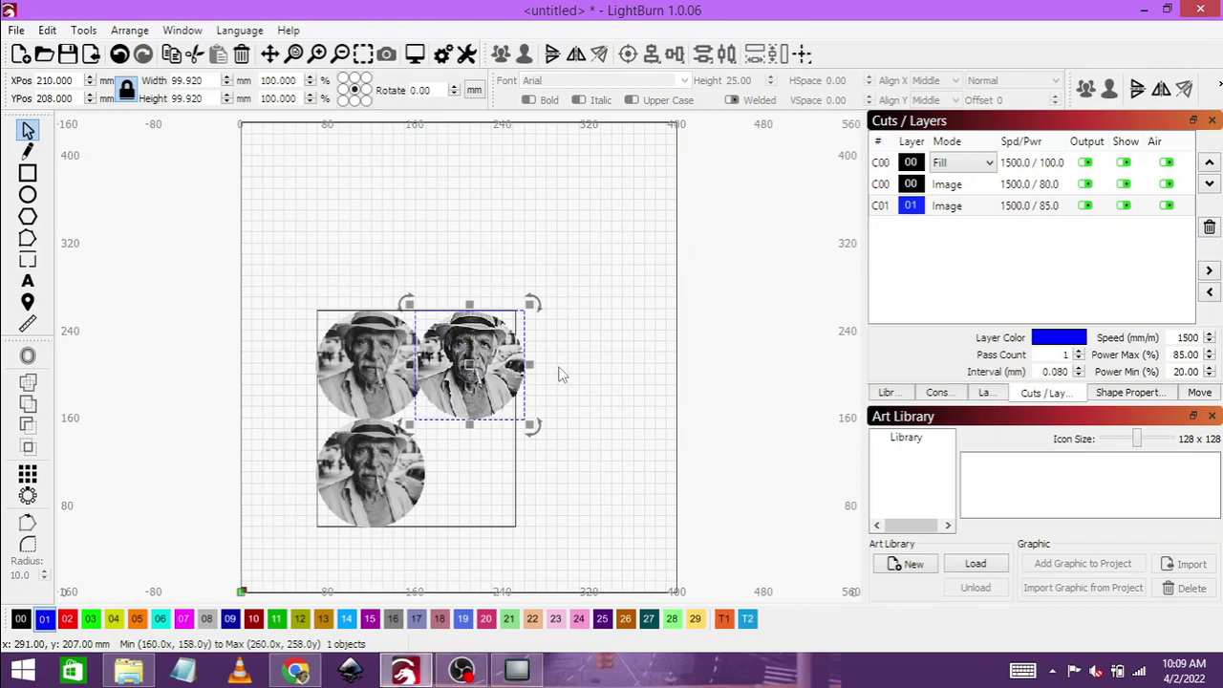
{"action": "left_click_drag", "start_coordinate": [472, 371], "coordinate": [479, 373]}
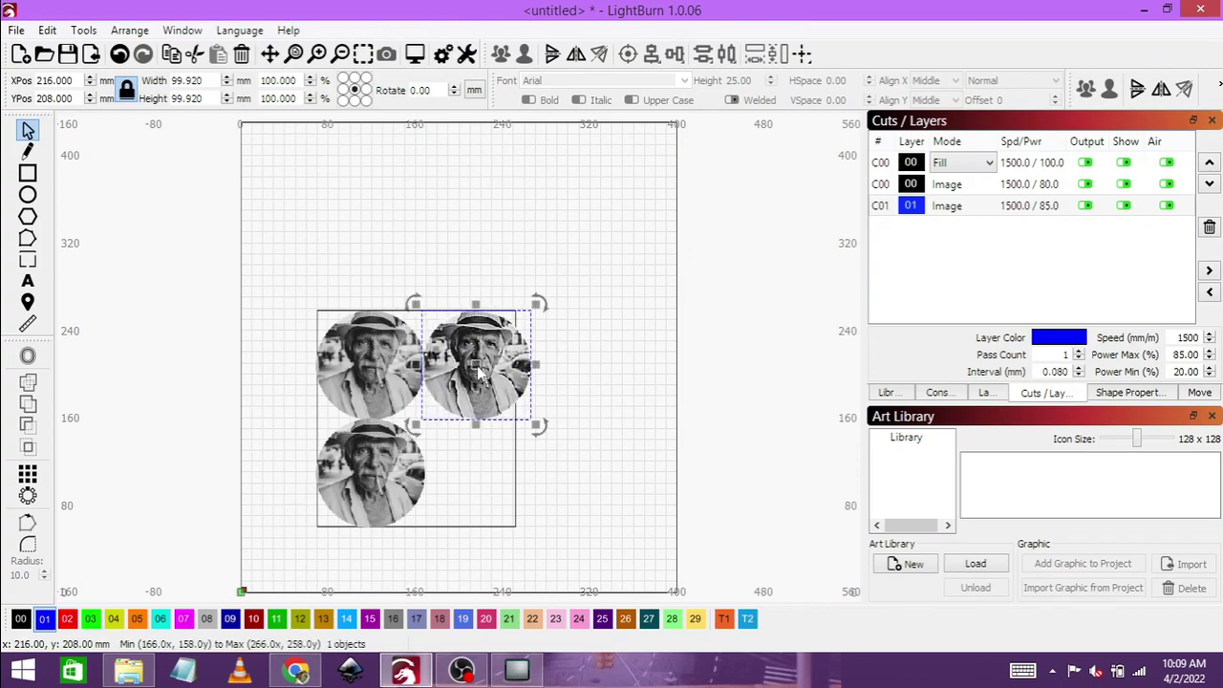
Shift both upper portraits slightly left so they sit side by side across the frame.
{"action": "left_click", "coordinate": [381, 381]}
{"action": "left_click_drag", "start_coordinate": [375, 376], "coordinate": [367, 368]}
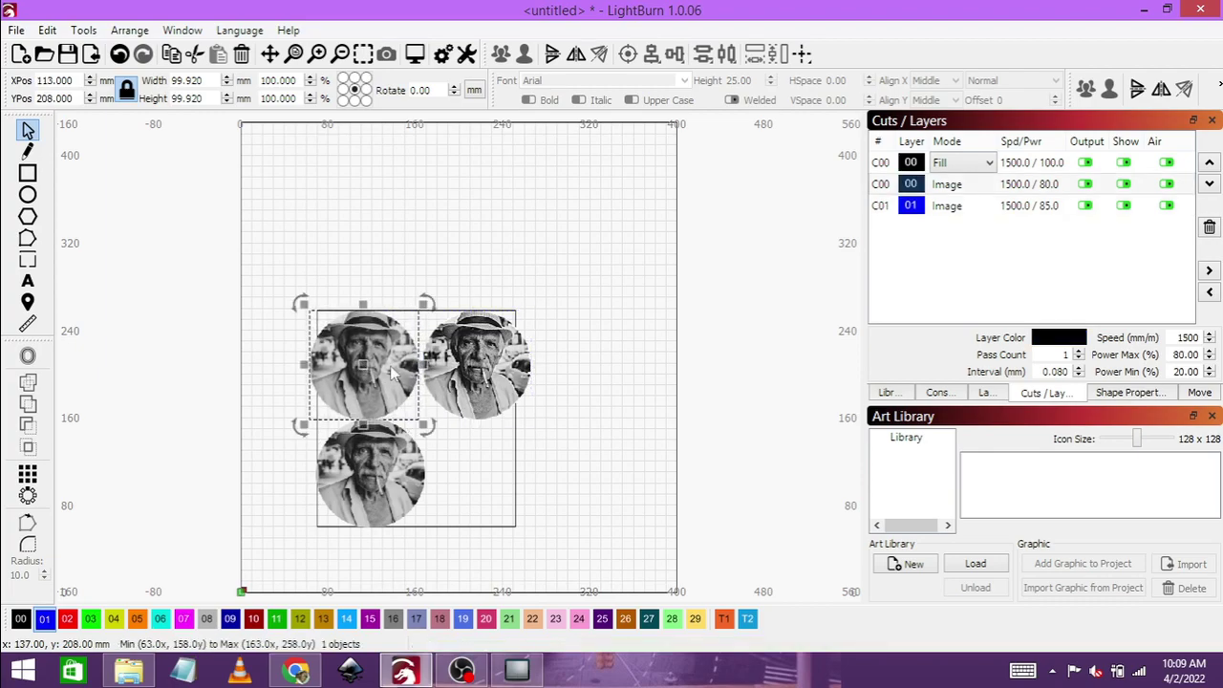
{"action": "left_click", "coordinate": [476, 365]}
{"action": "left_click_drag", "start_coordinate": [478, 365], "coordinate": [471, 365]}
{"action": "left_click", "coordinate": [656, 352]}
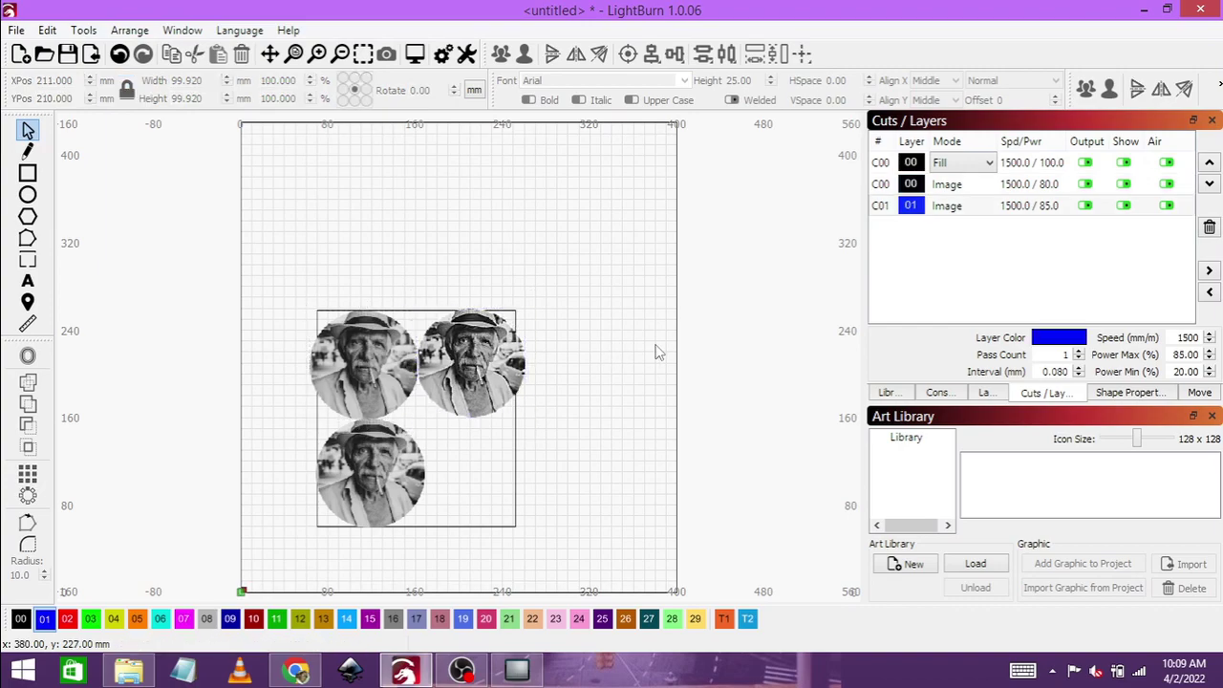
Unlock the surrounding rectangle's proportions and set its width to 198 mm.
{"action": "left_click", "coordinate": [495, 352]}
{"action": "left_click", "coordinate": [514, 455]}
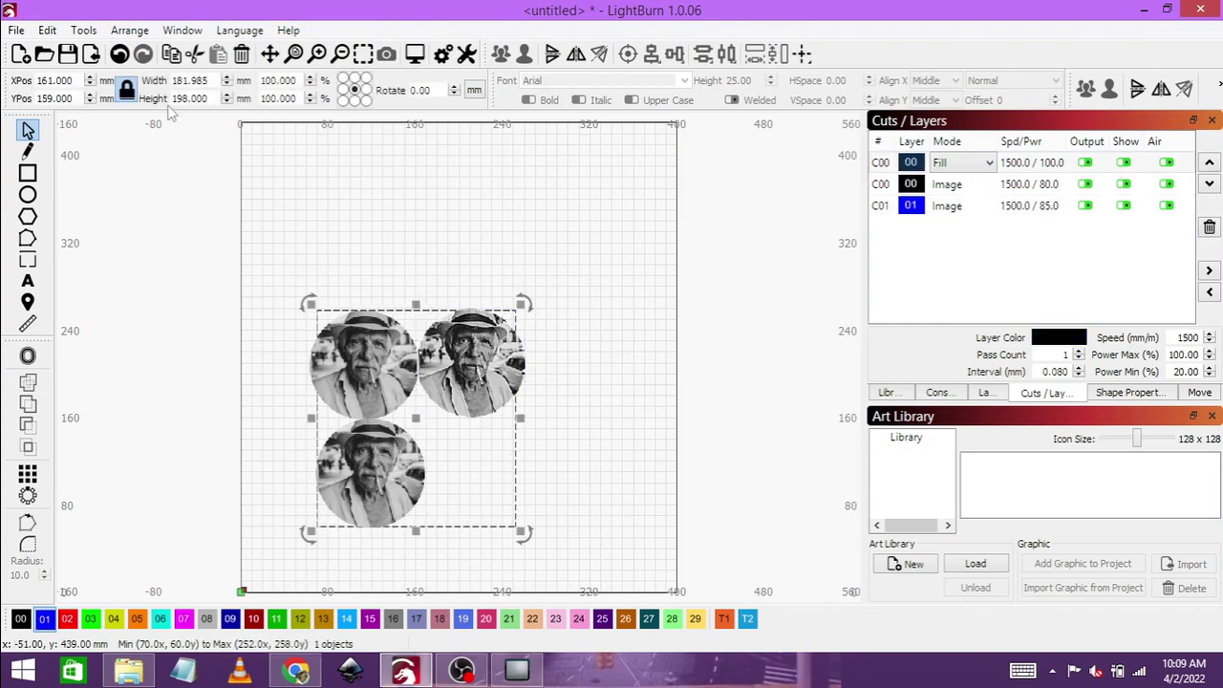
{"action": "left_click", "coordinate": [127, 89]}
{"action": "triple_click", "coordinate": [181, 81]}
{"action": "type", "text": "198"}
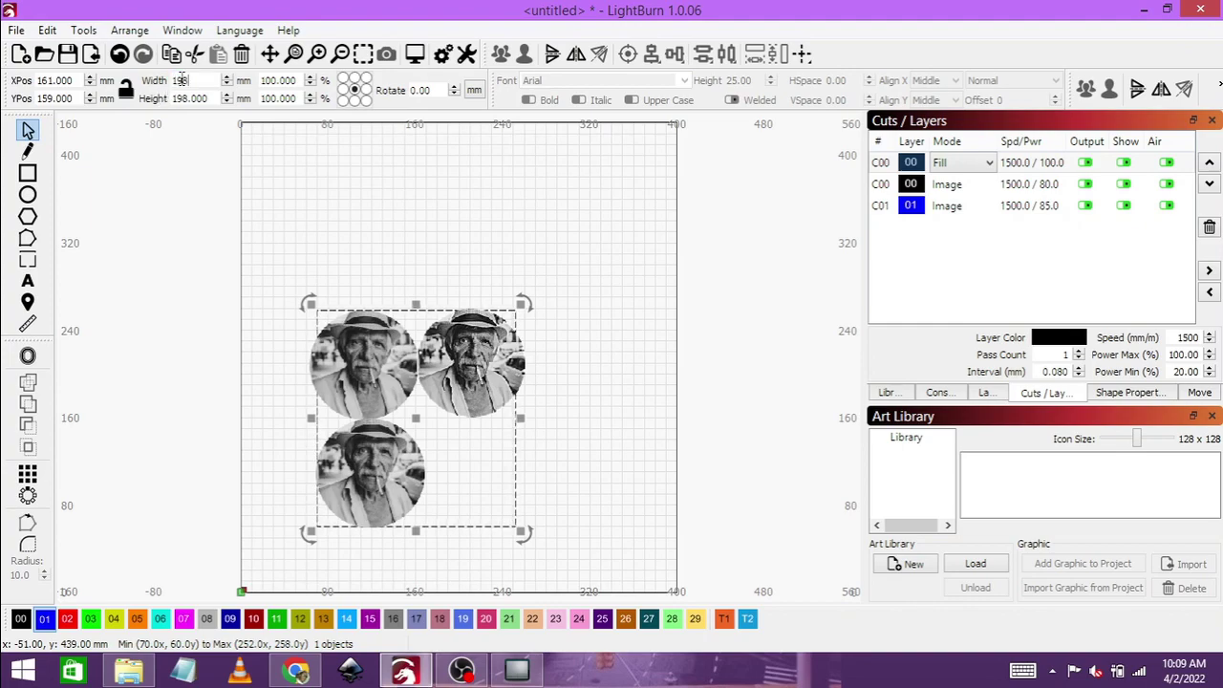
{"action": "key", "text": "Return"}
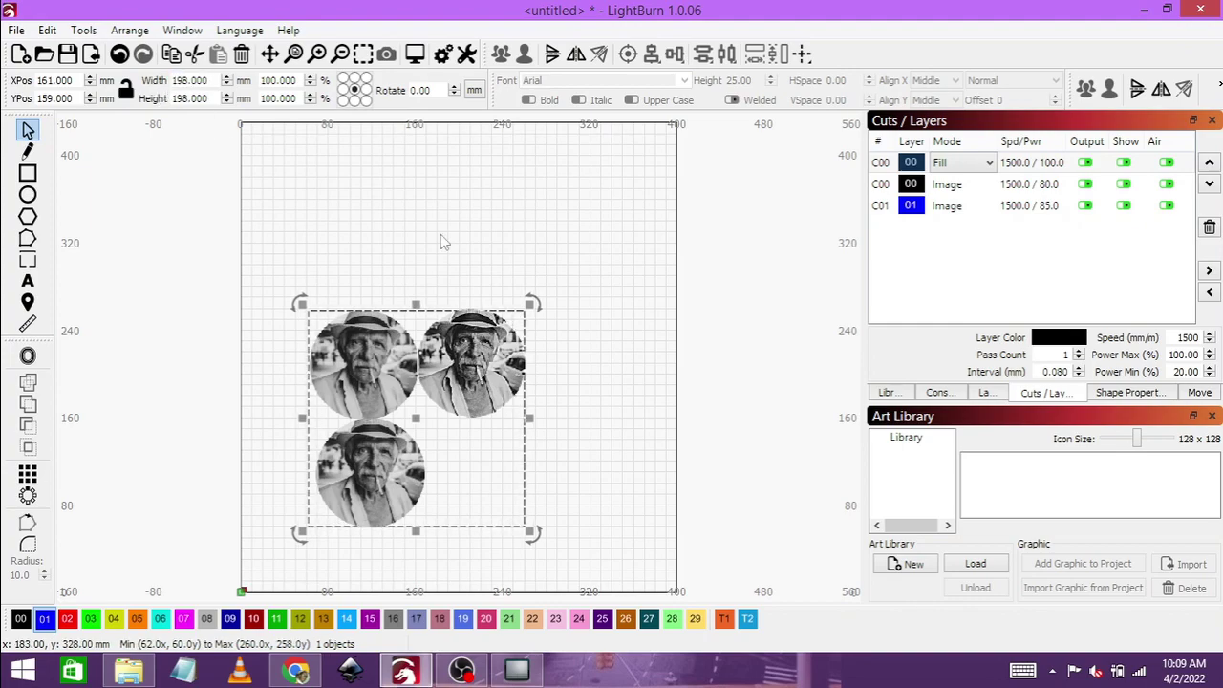
{"action": "left_click", "coordinate": [439, 238]}
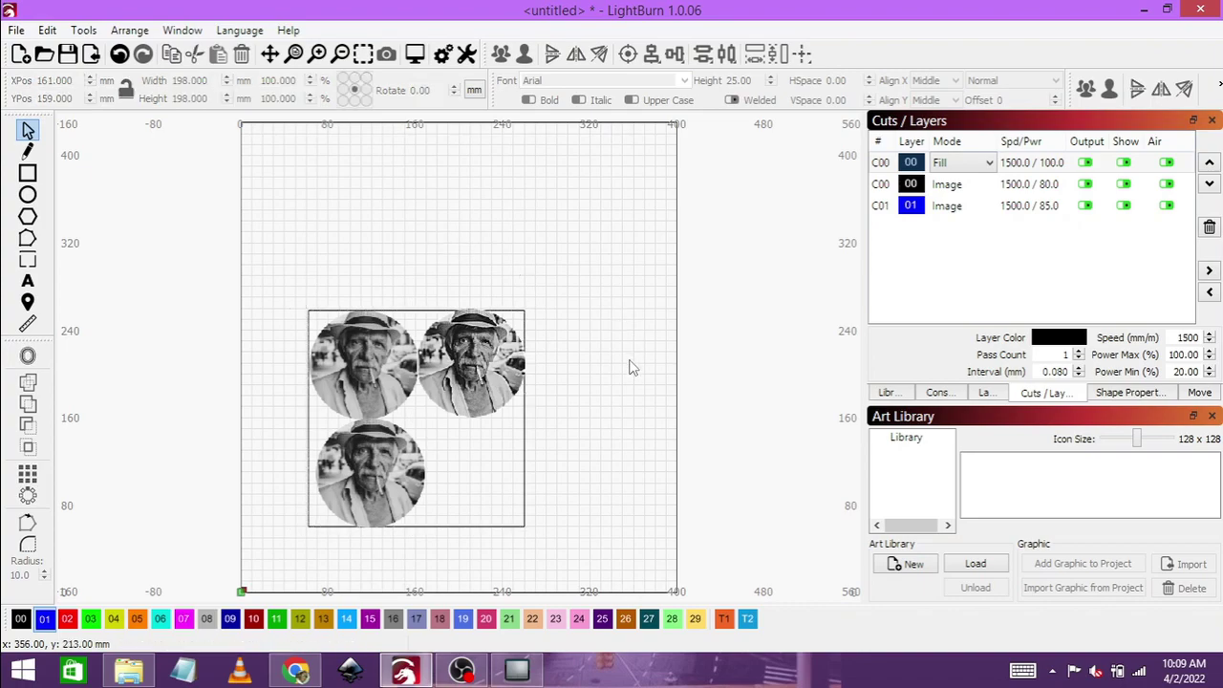
Nudge the upper-right portrait slightly right and down to X 213, Y 209 mm.
{"action": "left_click", "coordinate": [487, 355]}
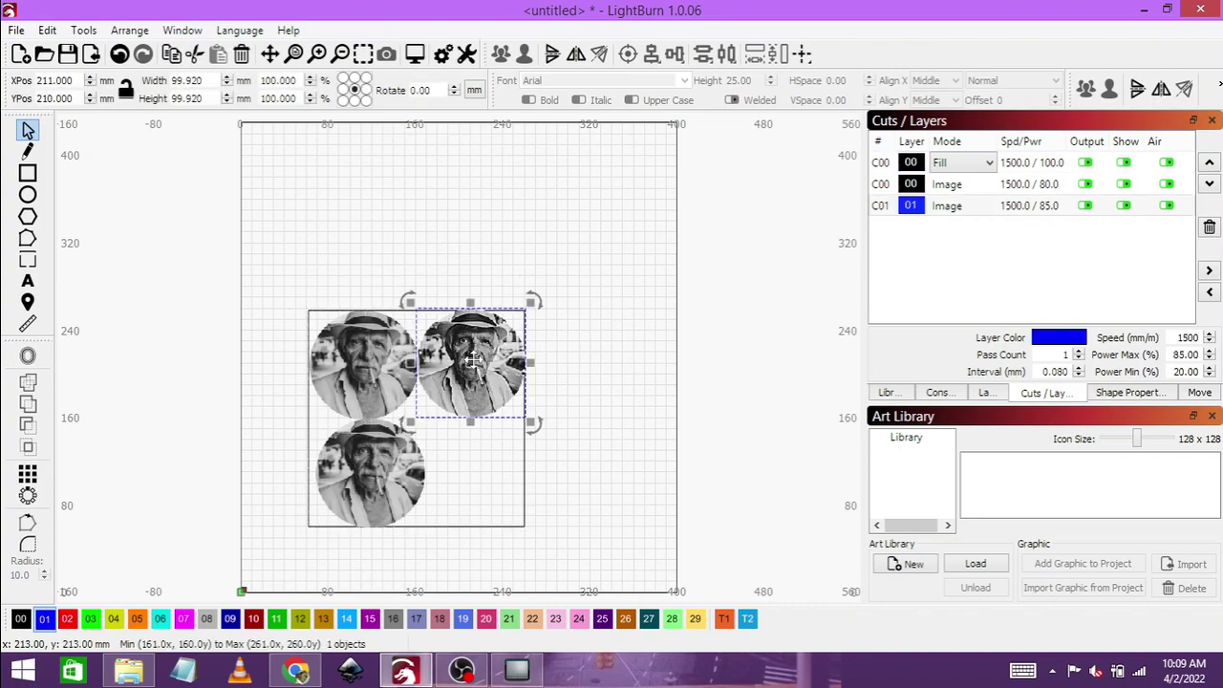
{"action": "left_click_drag", "start_coordinate": [472, 359], "coordinate": [473, 361]}
{"action": "left_click", "coordinate": [599, 336]}
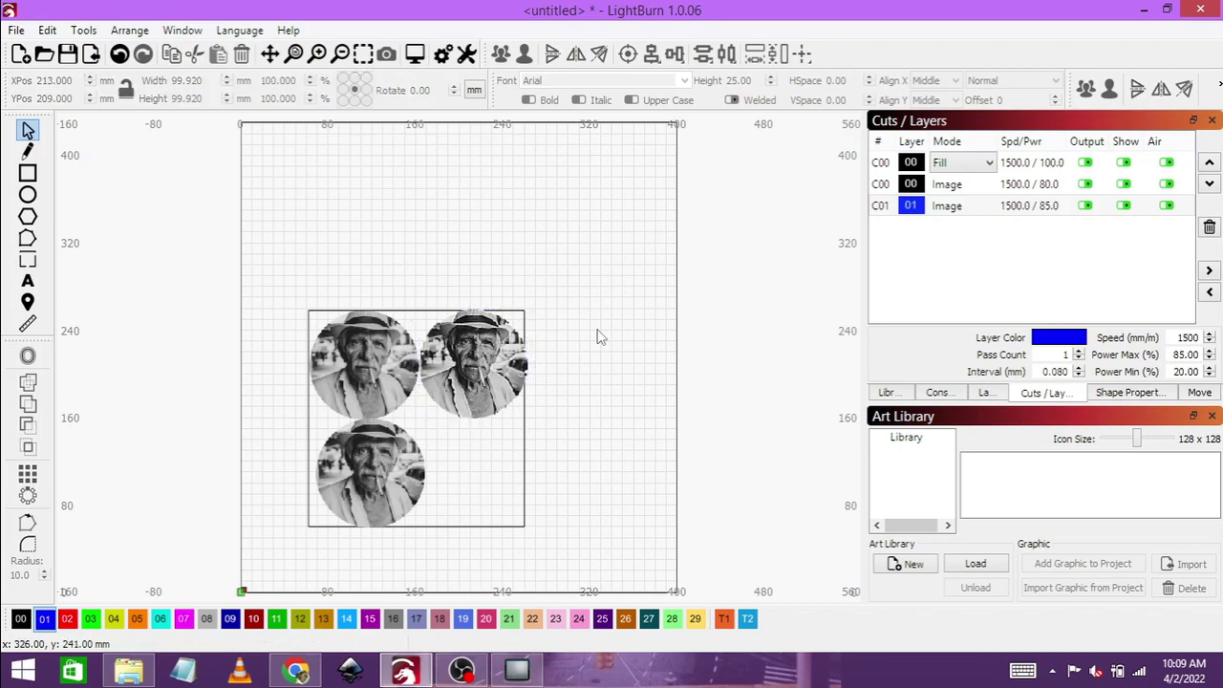
Assign the upper-right portrait to layer 02 and enable Pass-Through in that layer's cut settings.
{"action": "left_click", "coordinate": [475, 387]}
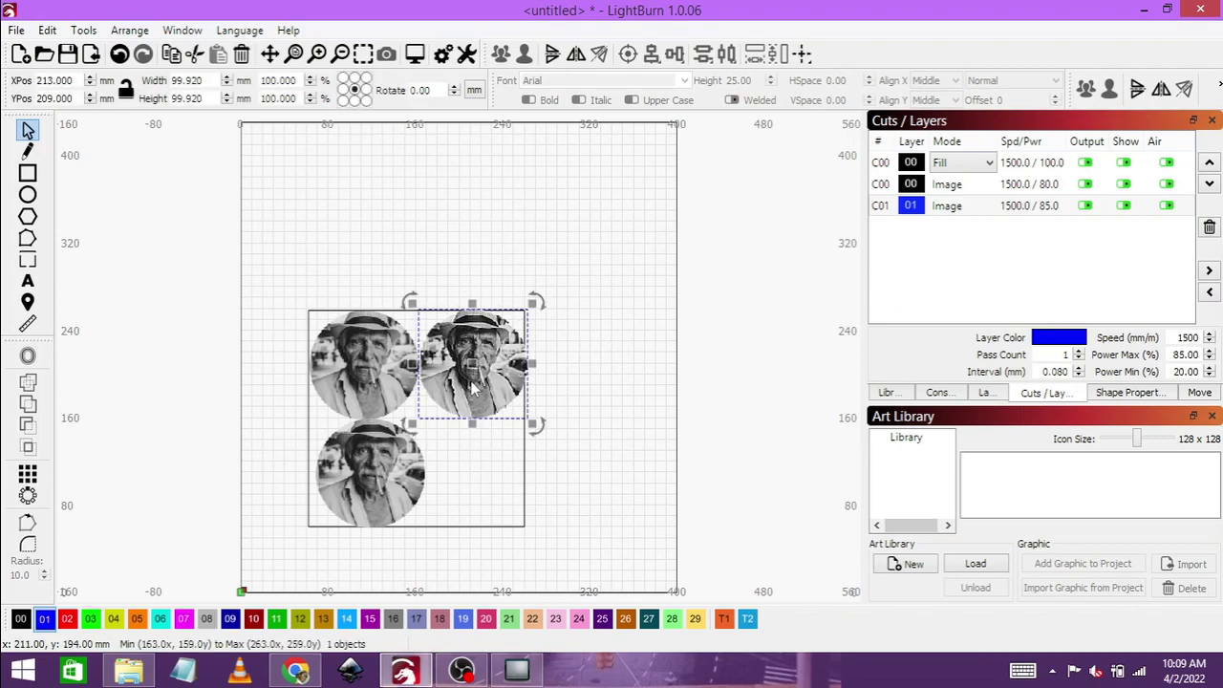
{"action": "left_click", "coordinate": [69, 619]}
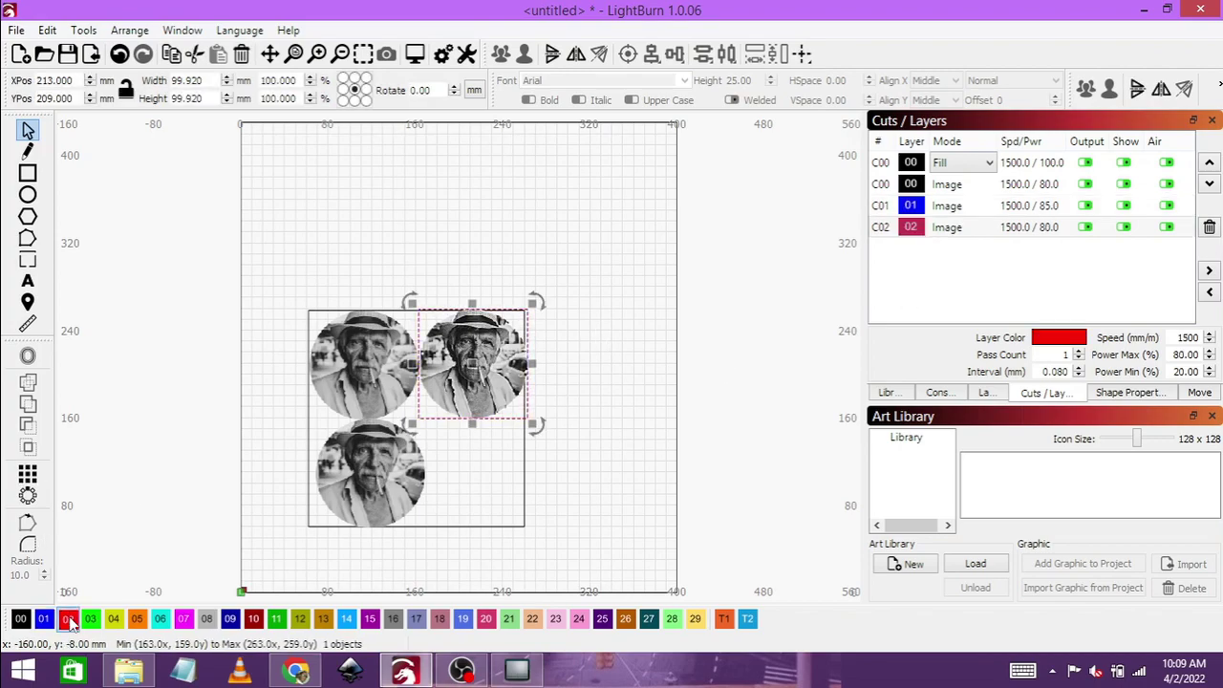
{"action": "left_click", "coordinate": [1056, 231]}
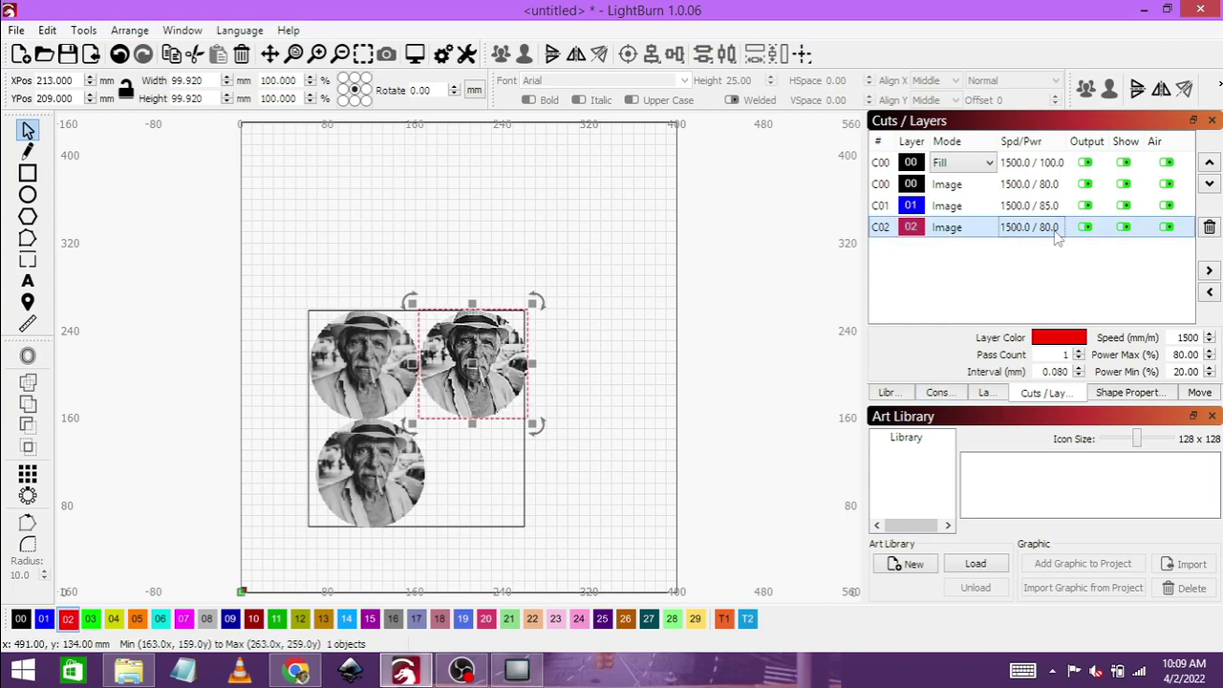
{"action": "double_click", "coordinate": [1058, 239]}
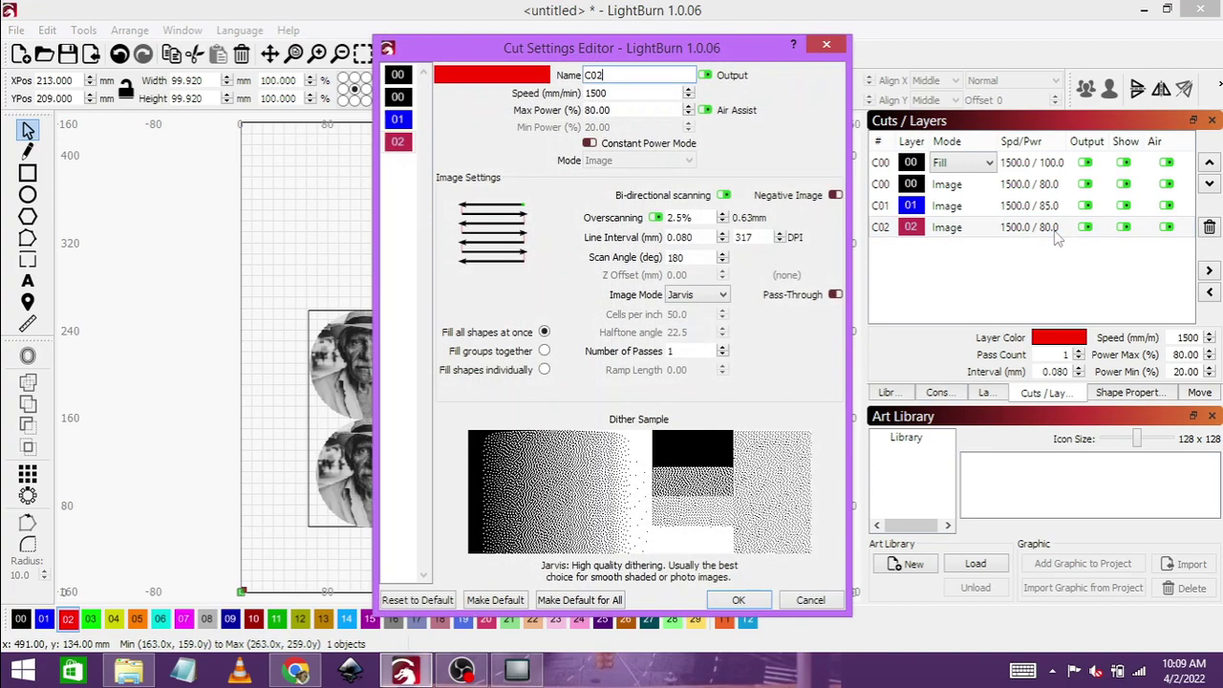
{"action": "left_click", "coordinate": [835, 295]}
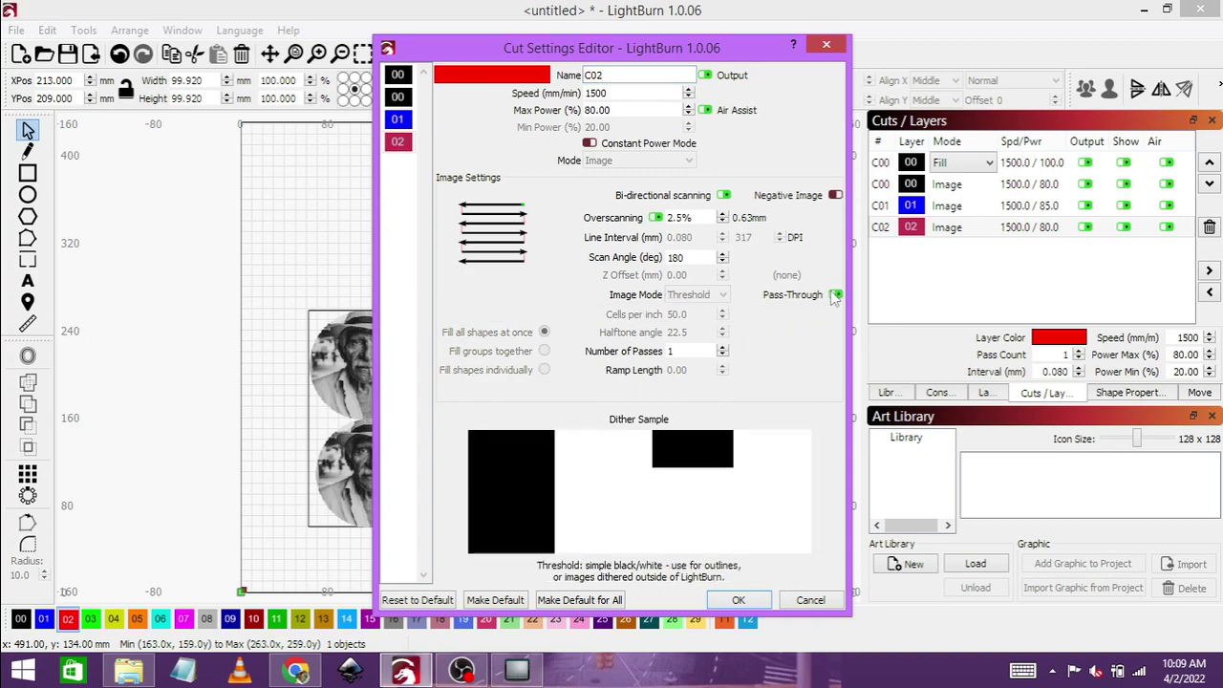
{"action": "left_click", "coordinate": [738, 600]}
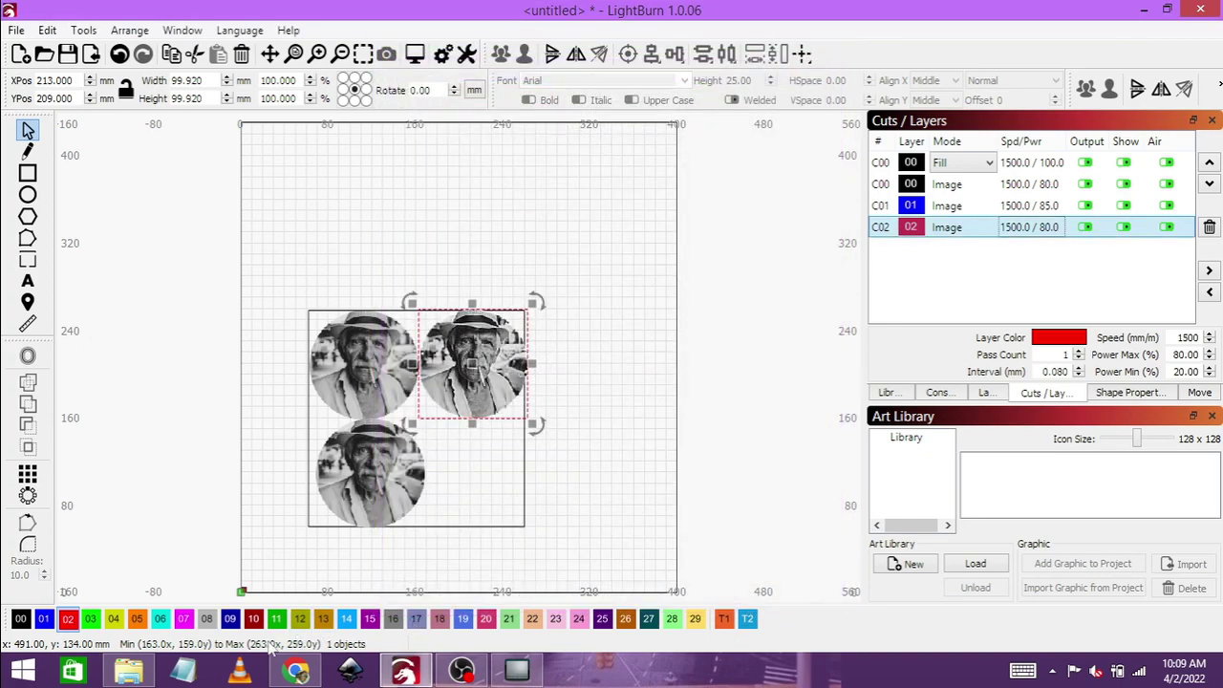
Import the portrait ending in 1933873_10428 (1).png again into the frame's lower-right corner, shifting the lower-left portrait left to make room.
{"action": "left_click", "coordinate": [128, 671]}
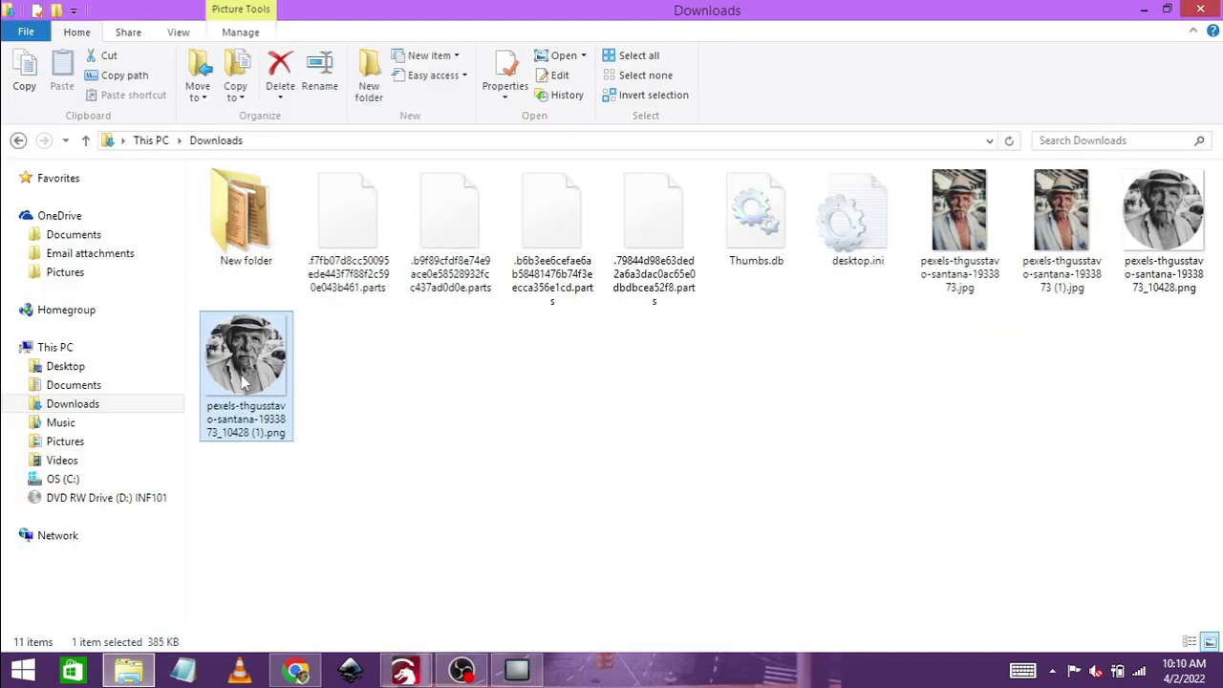
{"action": "left_click_drag", "start_coordinate": [246, 383], "coordinate": [468, 508]}
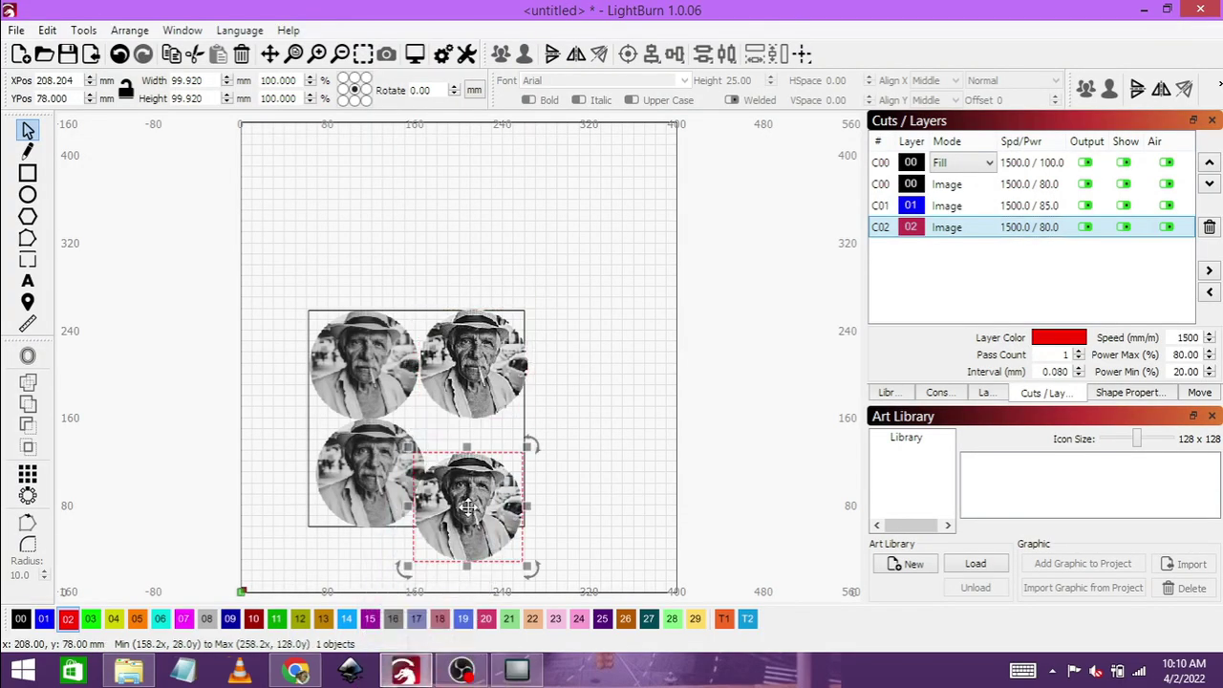
{"action": "left_click", "coordinate": [392, 505]}
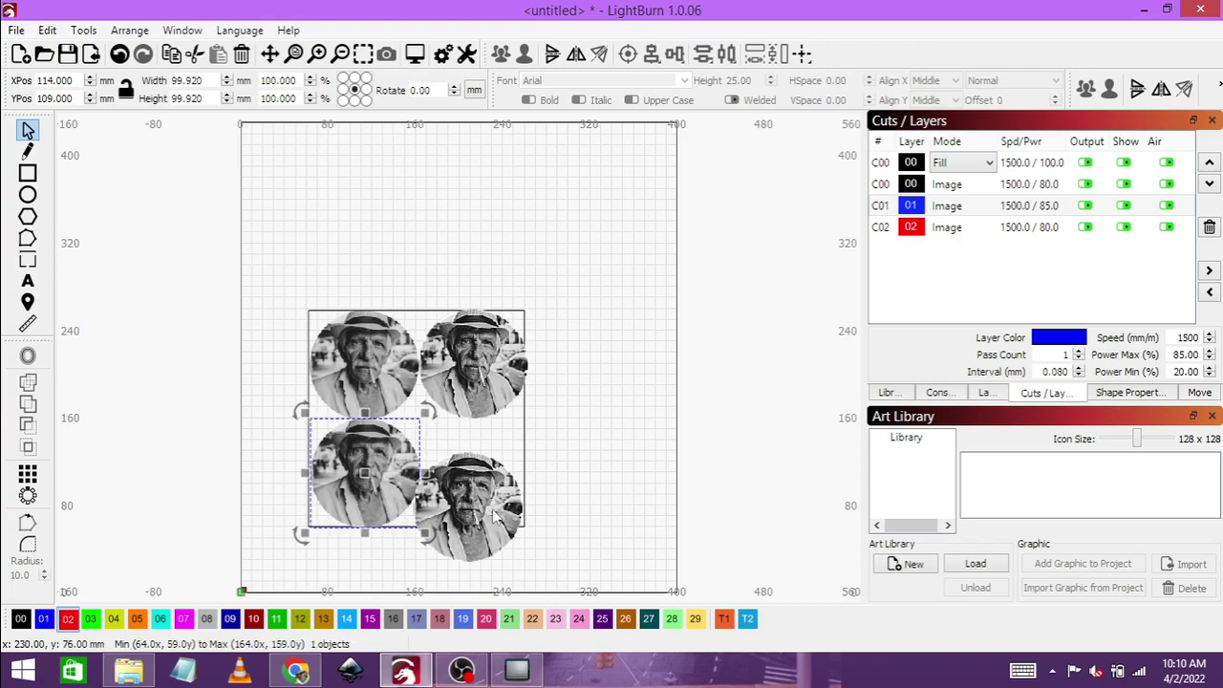
{"action": "mouse_move", "coordinate": [496, 515]}
{"action": "left_mouse_down"}
{"action": "mouse_move", "coordinate": [494, 484]}
{"action": "mouse_move", "coordinate": [500, 514]}
{"action": "left_mouse_up"}
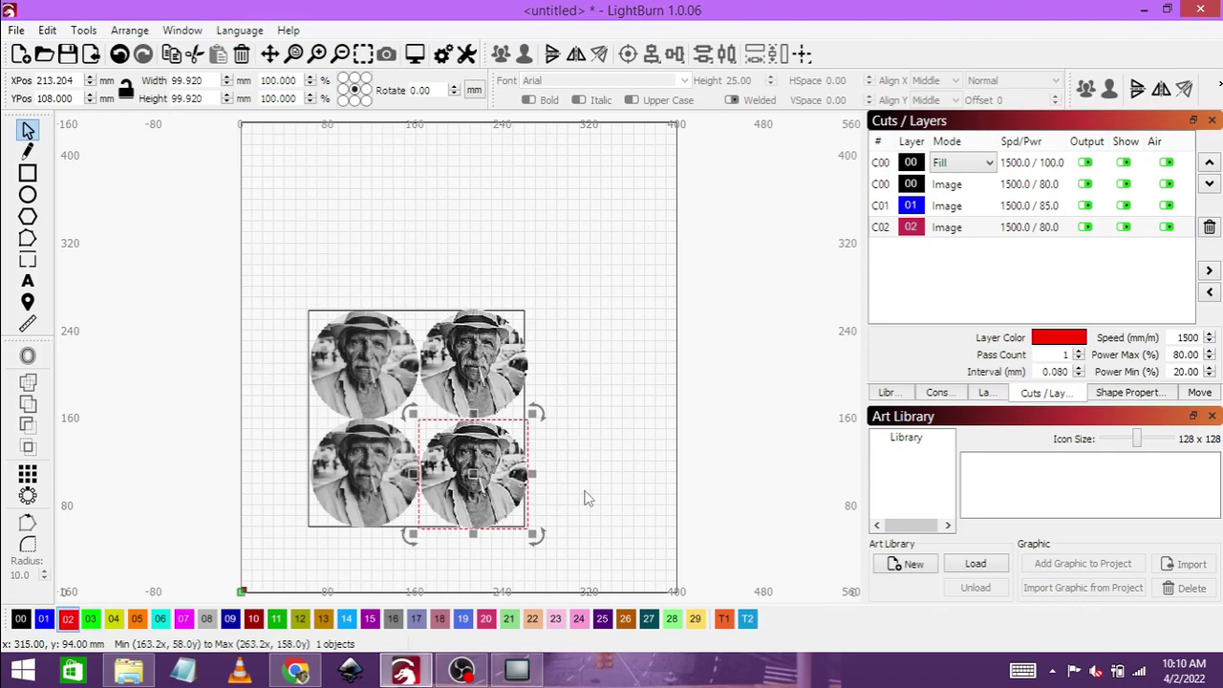
Assign the lower-right portrait to layer 03, disable Pass-Through and set the layer's image mode to Stucki.
{"action": "left_click", "coordinate": [92, 620]}
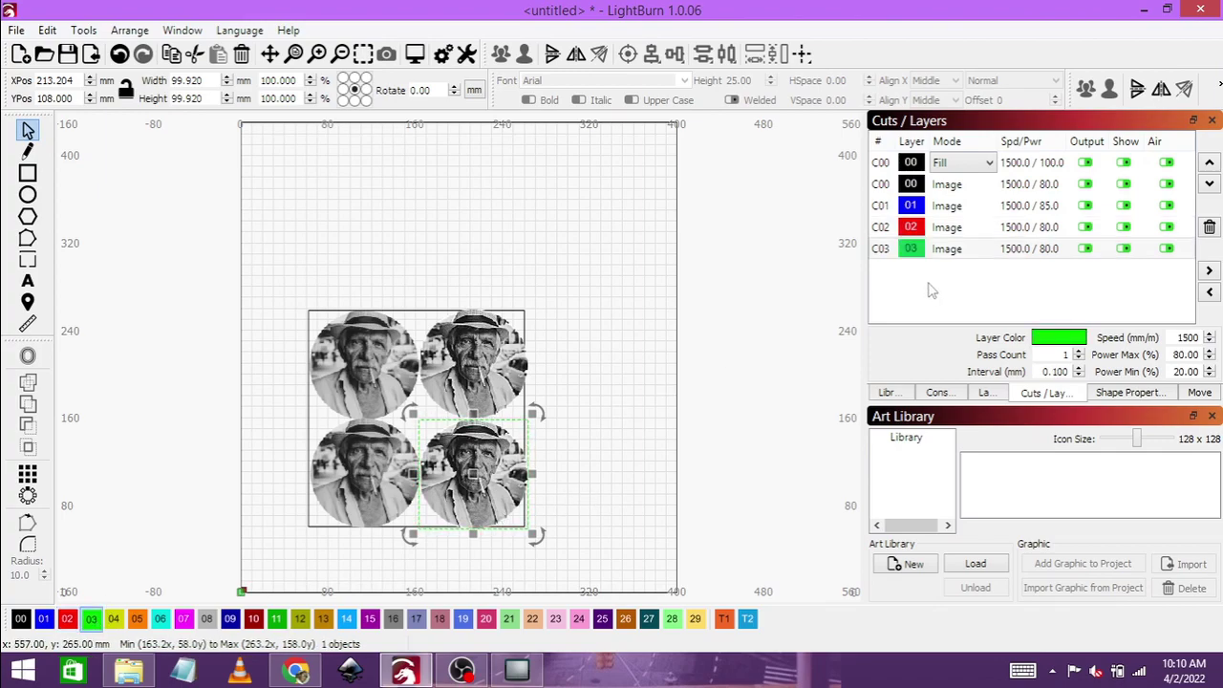
{"action": "left_click", "coordinate": [1032, 254]}
{"action": "double_click", "coordinate": [1032, 251]}
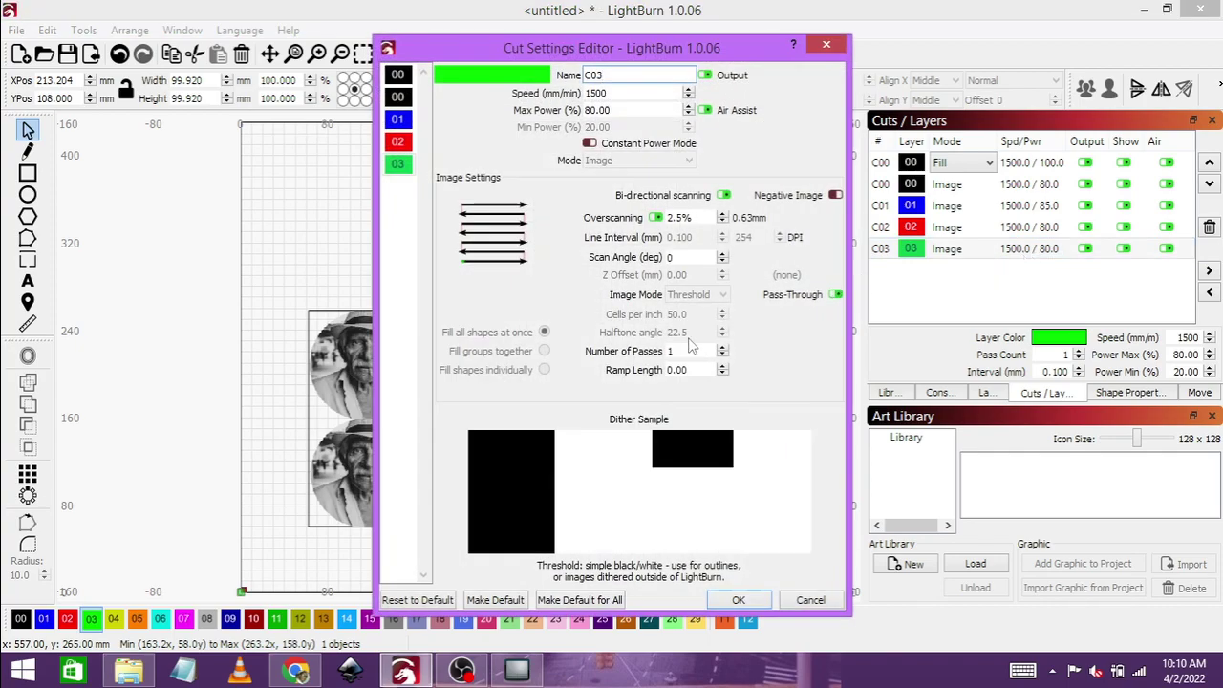
{"action": "left_click", "coordinate": [834, 295]}
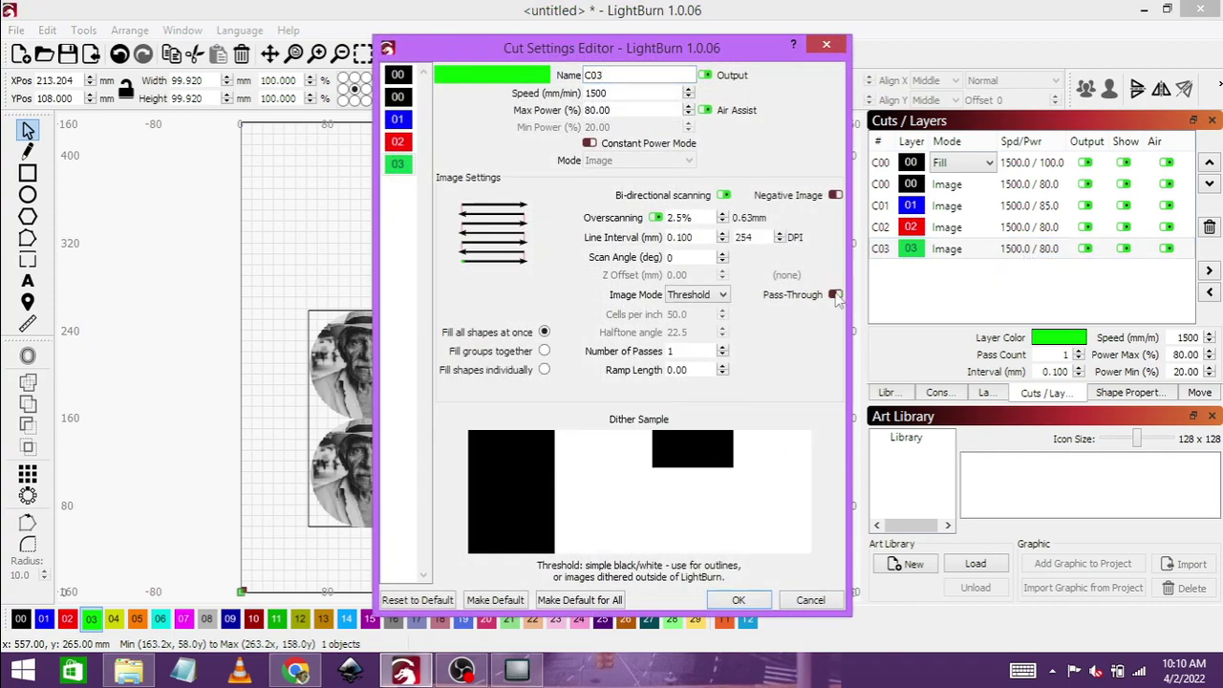
{"action": "left_click", "coordinate": [723, 295]}
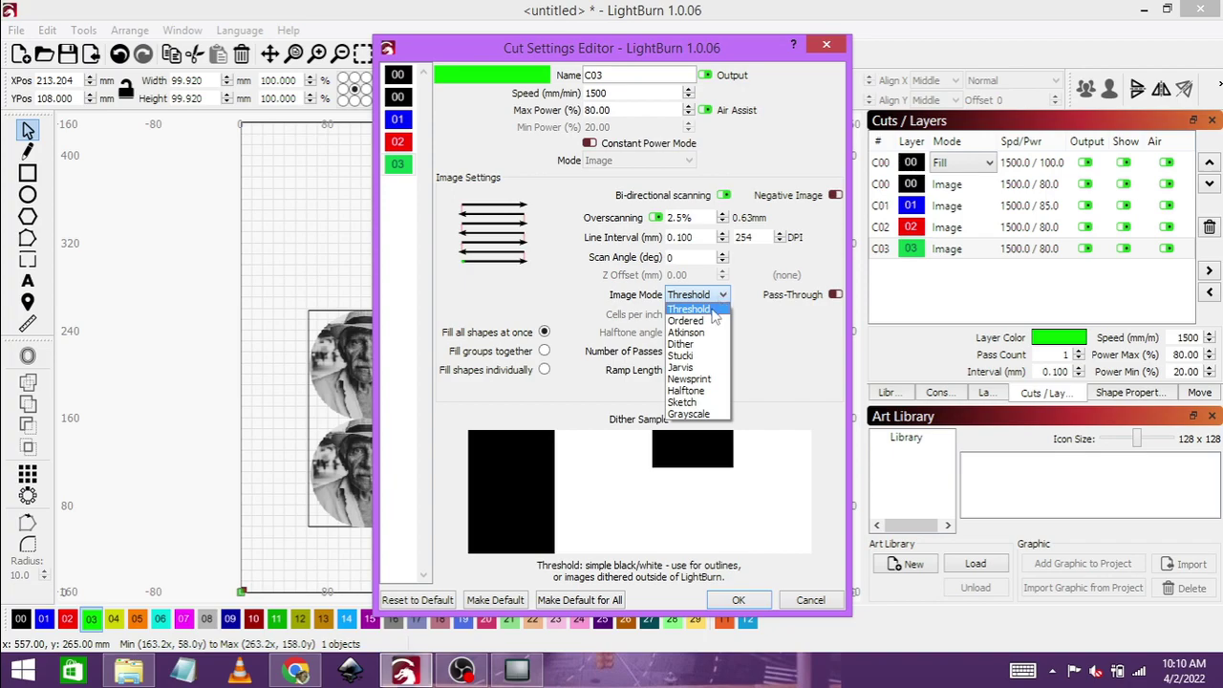
{"action": "left_click", "coordinate": [700, 355]}
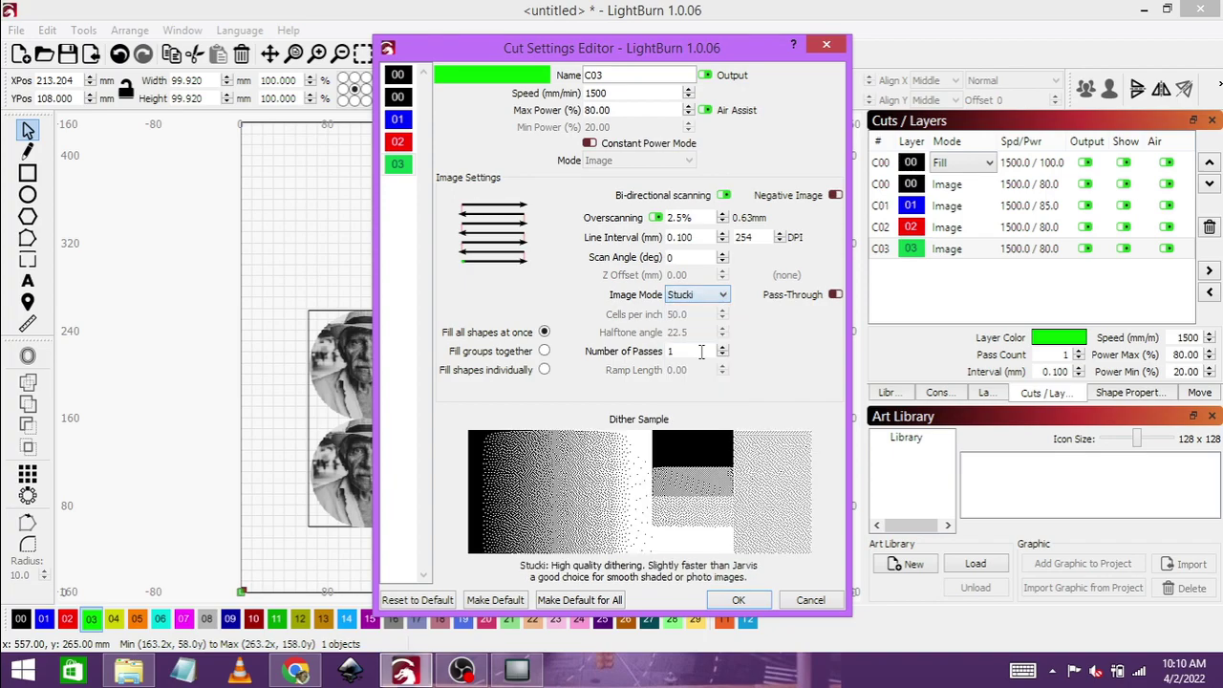
{"action": "left_click", "coordinate": [739, 600]}
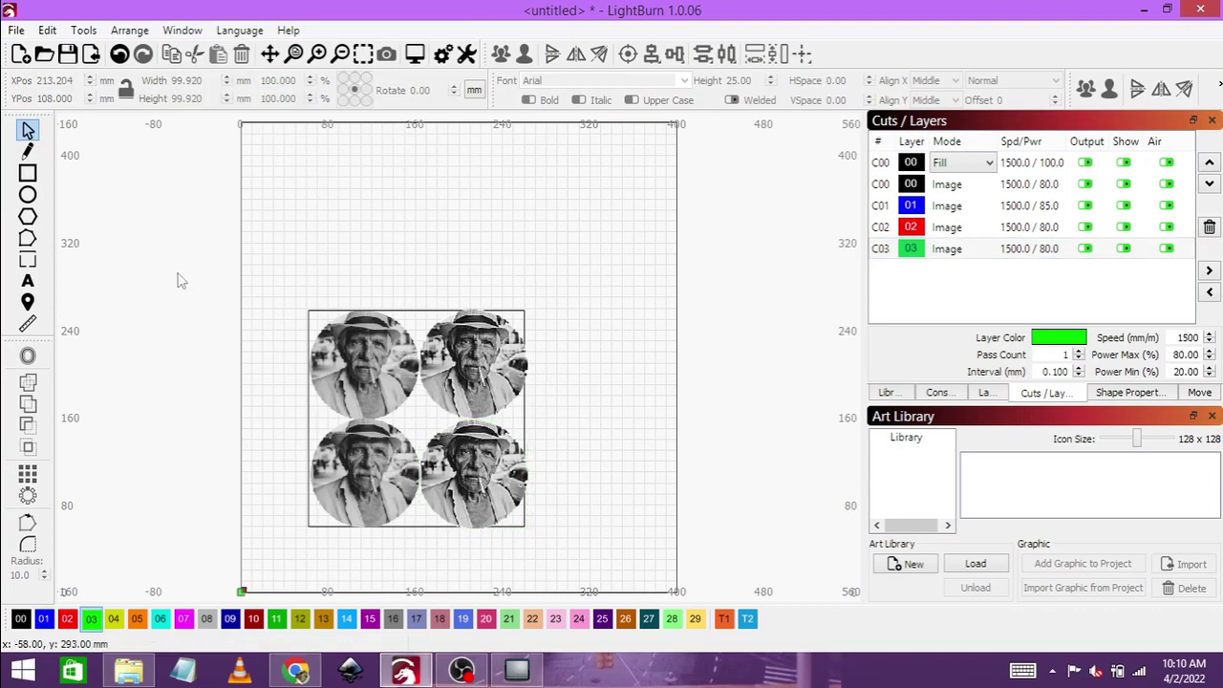
Label the upper portraits S and N and the lower ones J and NS in 10 mm high Arial text near their upper-left edges.
{"action": "left_click", "coordinate": [28, 281]}
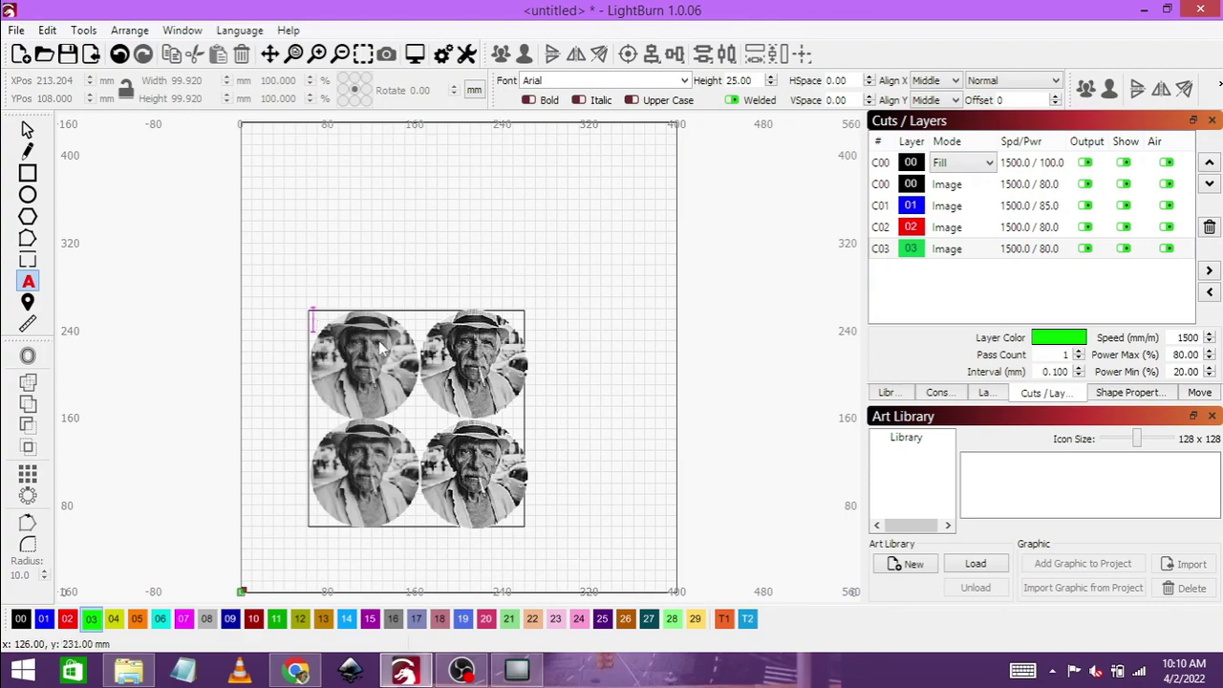
{"action": "double_click", "coordinate": [739, 80]}
{"action": "type", "text": "1"}
{"action": "left_click", "coordinate": [318, 326]}
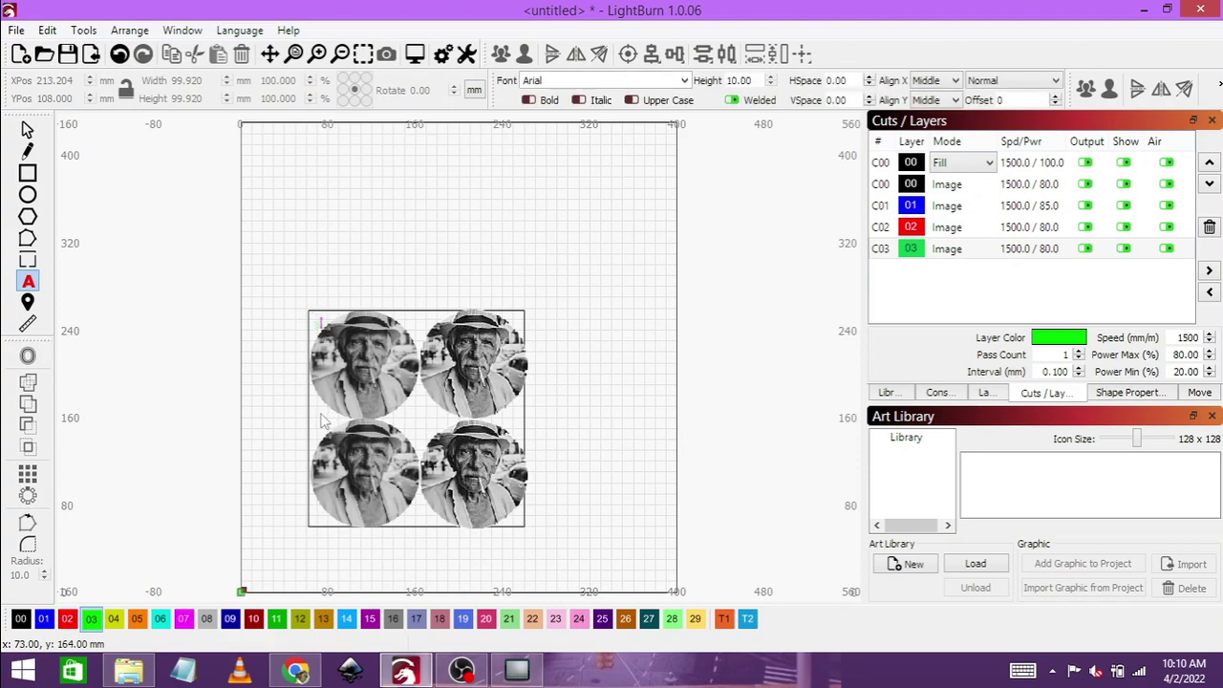
{"action": "type", "text": "S"}
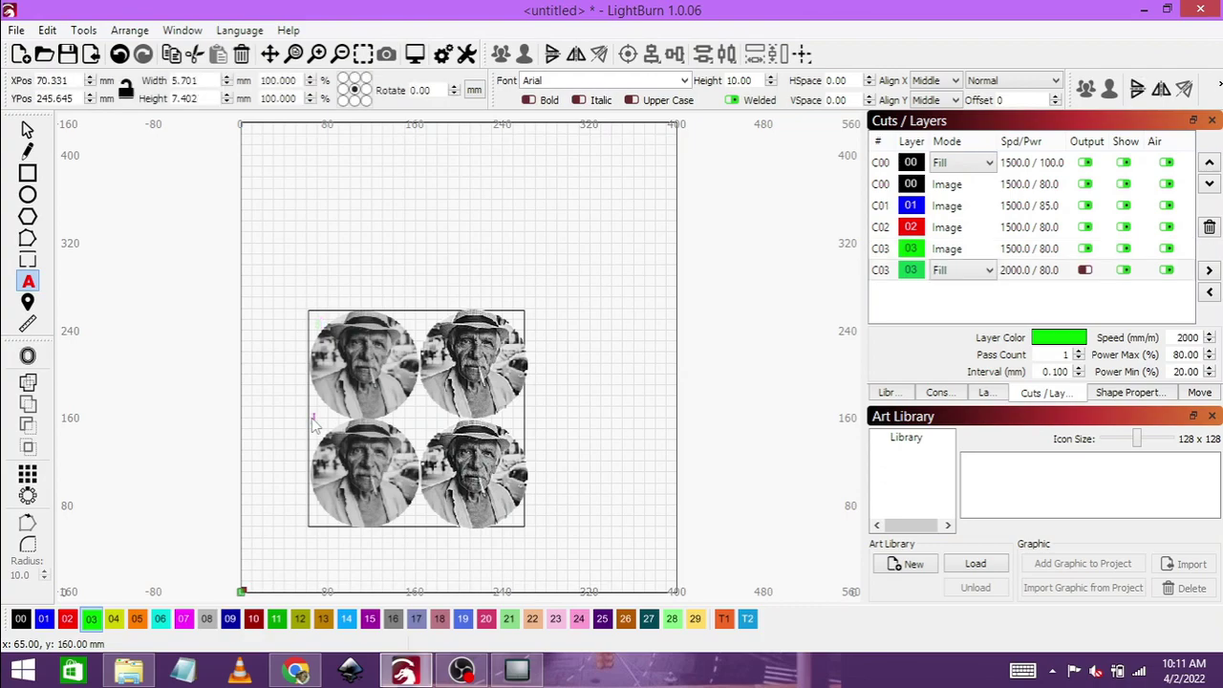
{"action": "key", "text": "Escape"}
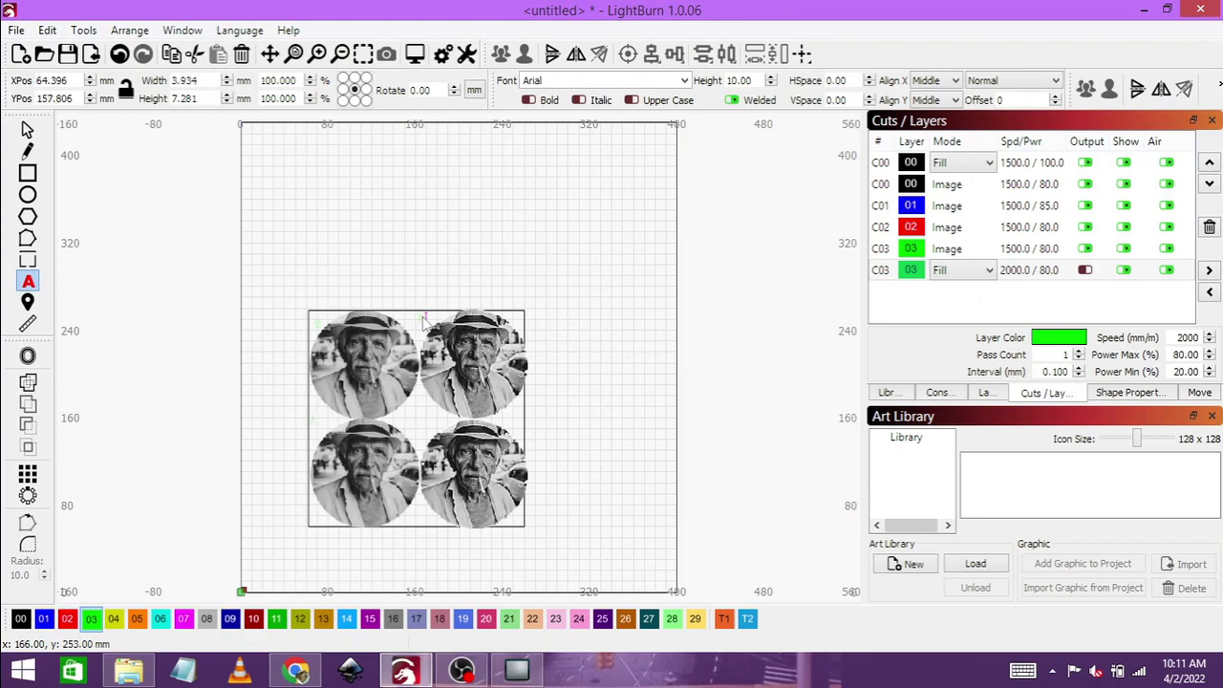
{"action": "left_click", "coordinate": [425, 426]}
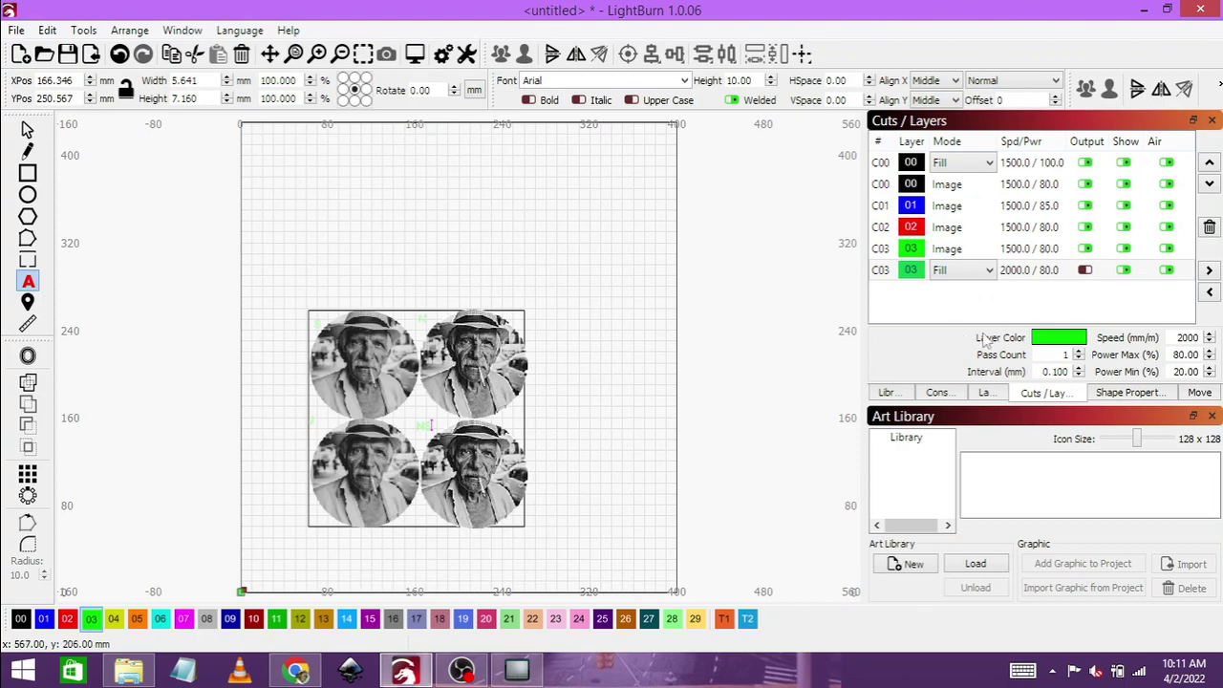
Open the cut settings of the image layers and set layer 01's max power to 80%.
{"action": "left_click", "coordinate": [1036, 276]}
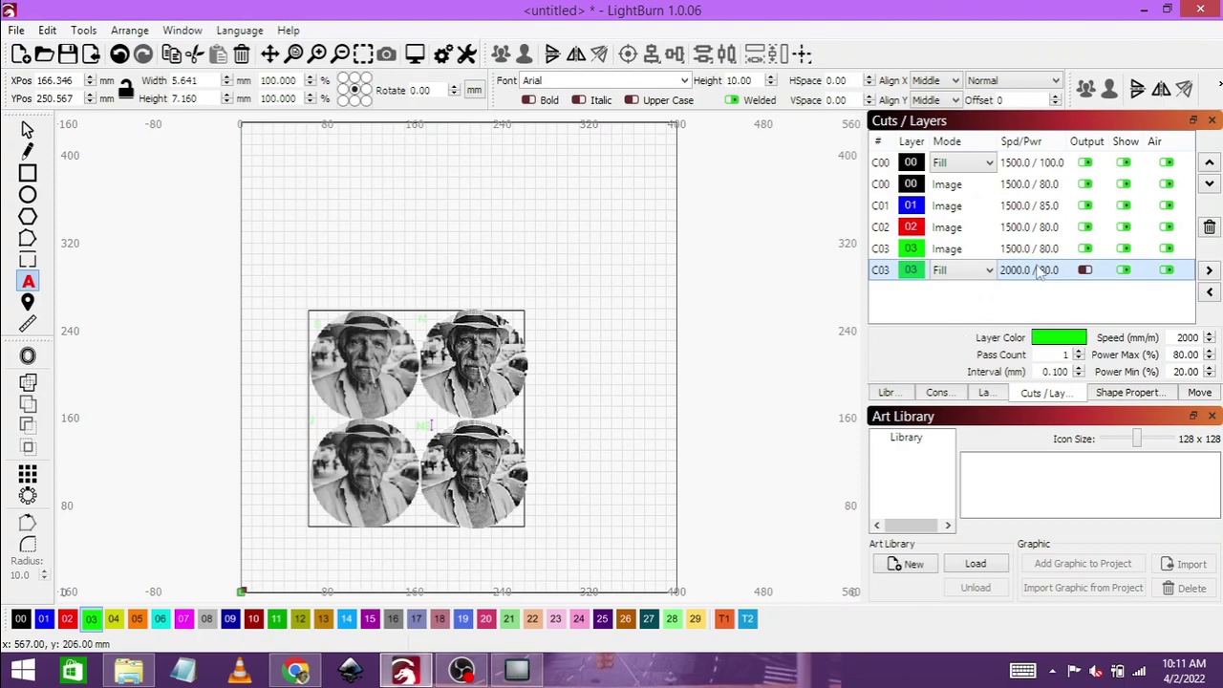
{"action": "left_click", "coordinate": [1042, 249]}
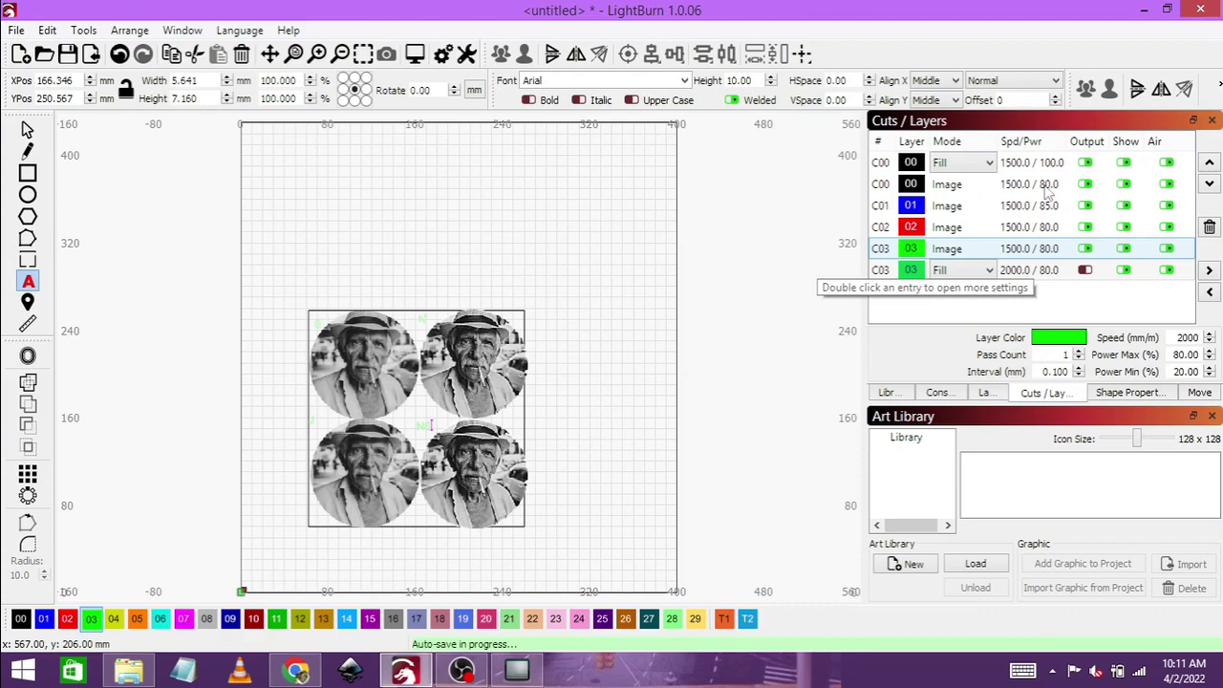
{"action": "double_click", "coordinate": [1047, 186]}
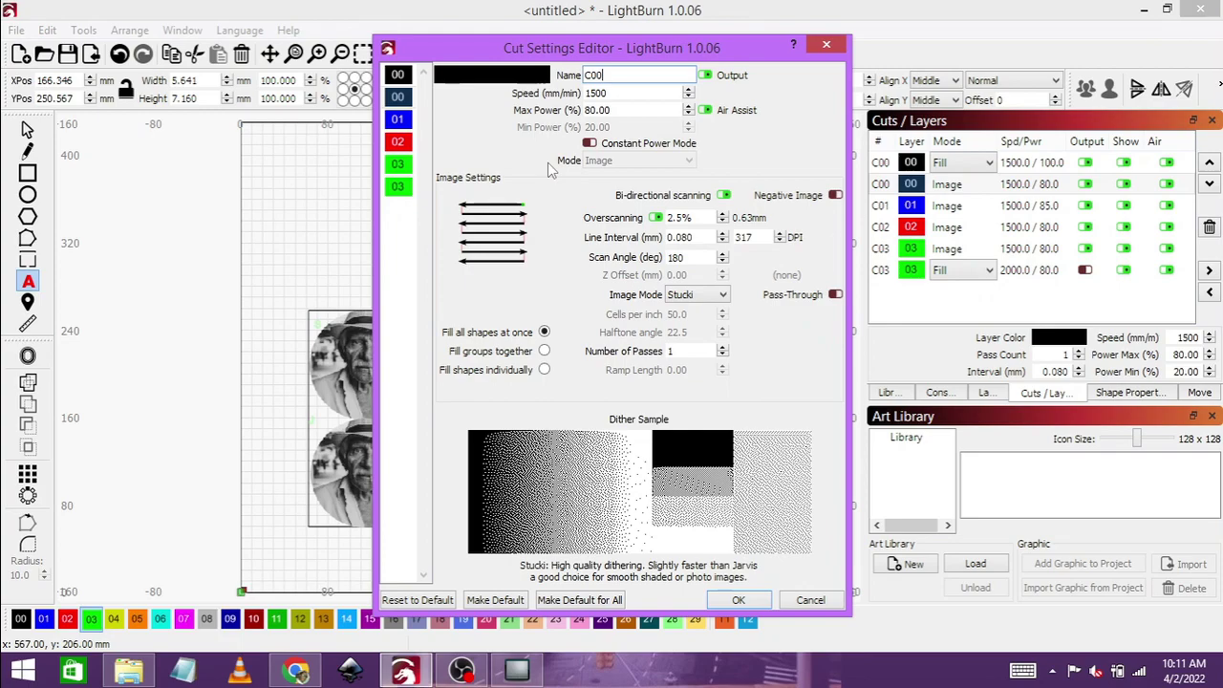
{"action": "left_click", "coordinate": [398, 120]}
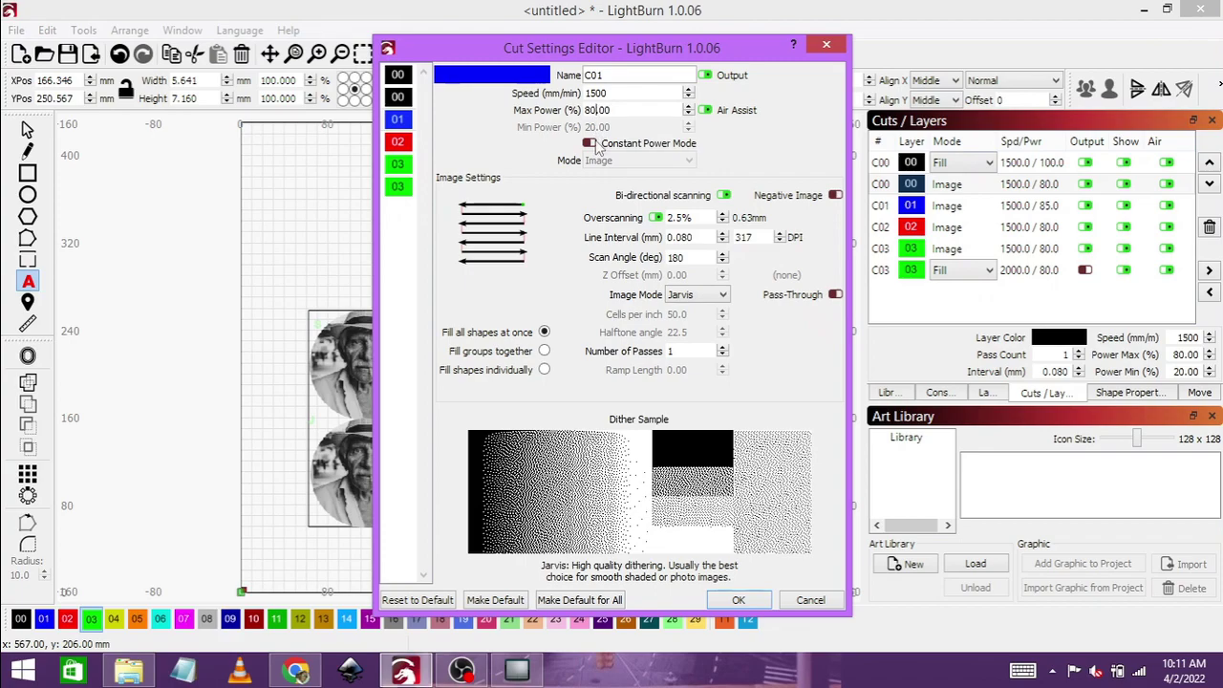
{"action": "left_click", "coordinate": [399, 117]}
{"action": "left_click", "coordinate": [397, 142]}
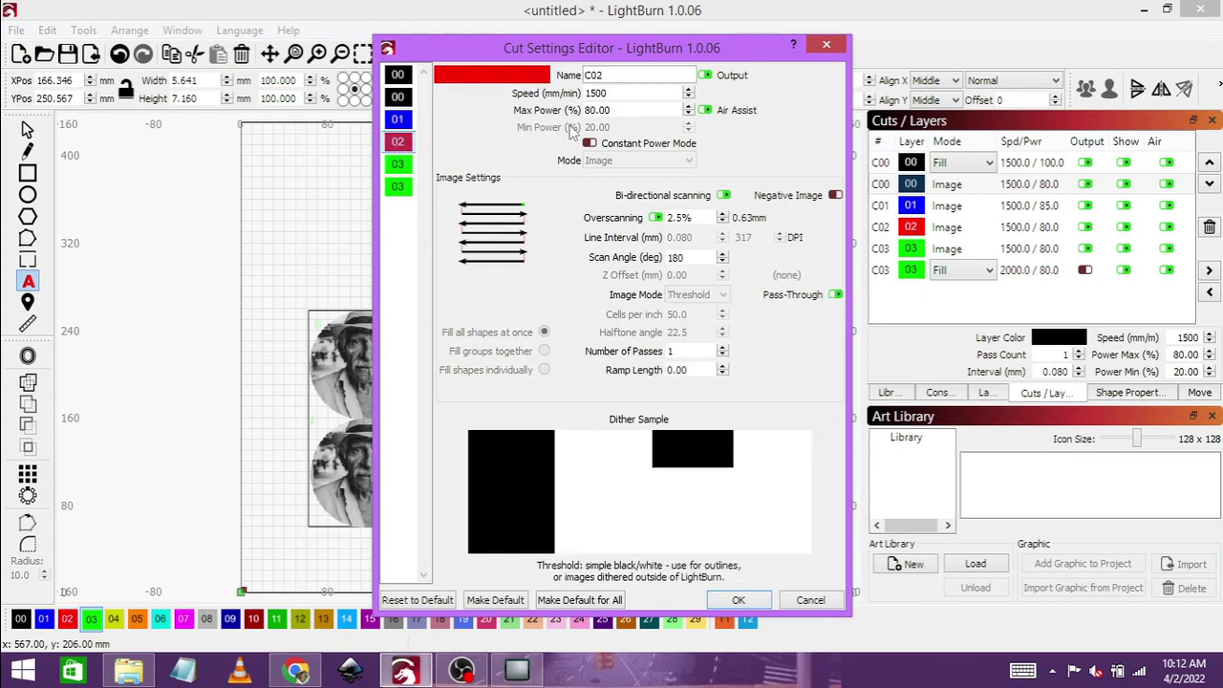
Set the layer 03 image resolution to 317 DPI, recheck the other image layers and apply the cut settings.
{"action": "left_click", "coordinate": [397, 163]}
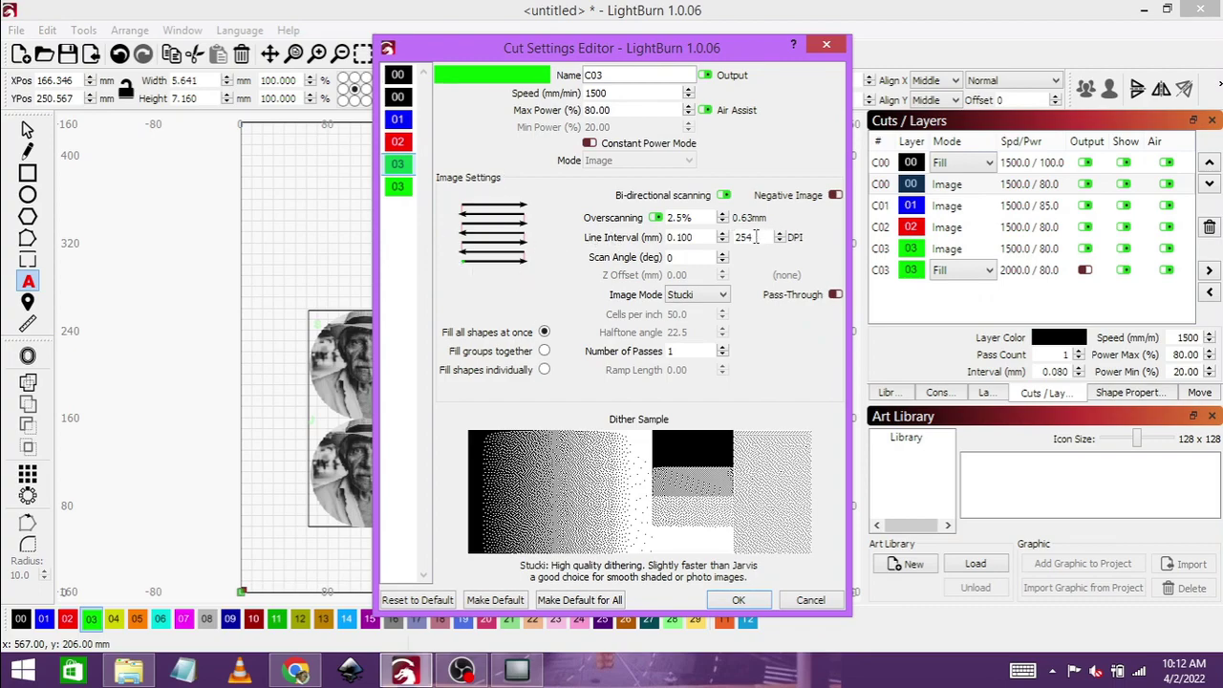
{"action": "type", "text": "317"}
{"action": "left_click", "coordinate": [399, 144]}
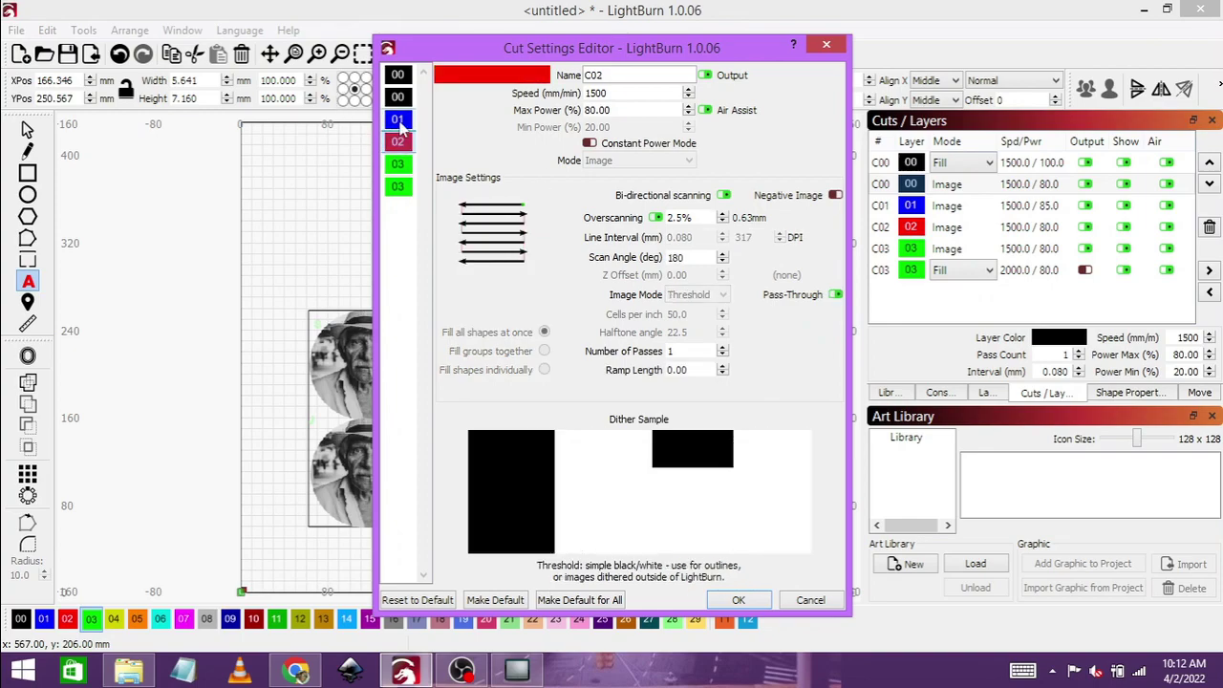
{"action": "left_click", "coordinate": [398, 120]}
{"action": "left_click", "coordinate": [399, 98]}
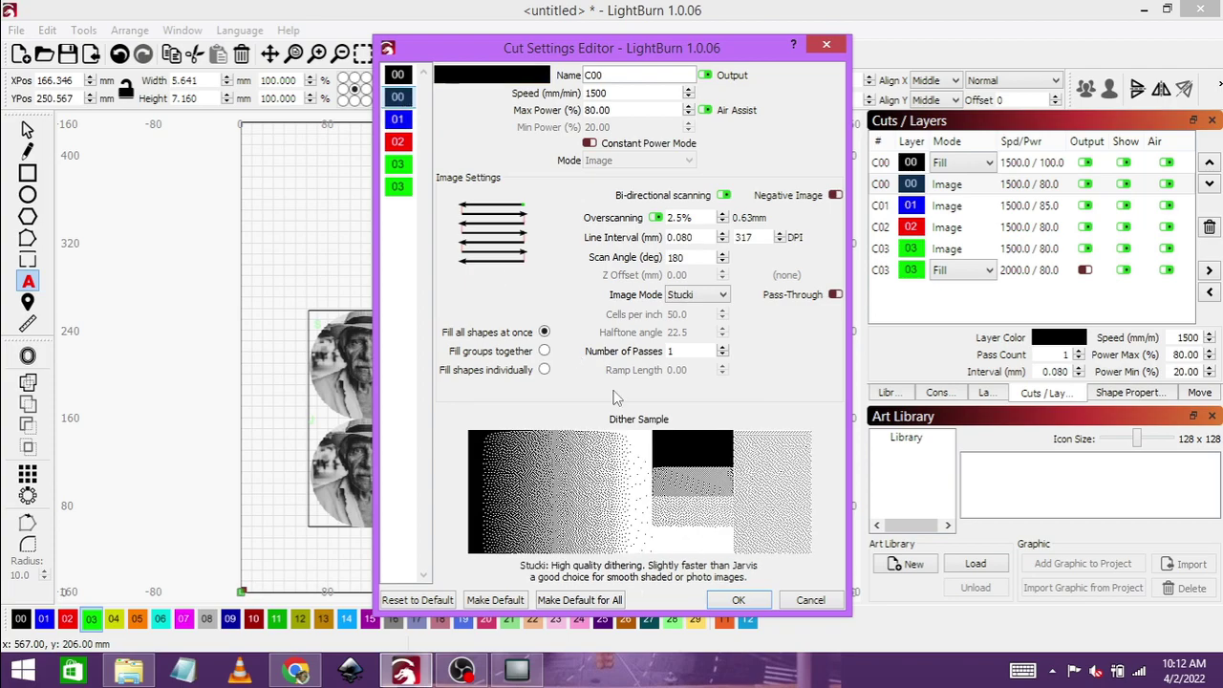
{"action": "left_click", "coordinate": [740, 600]}
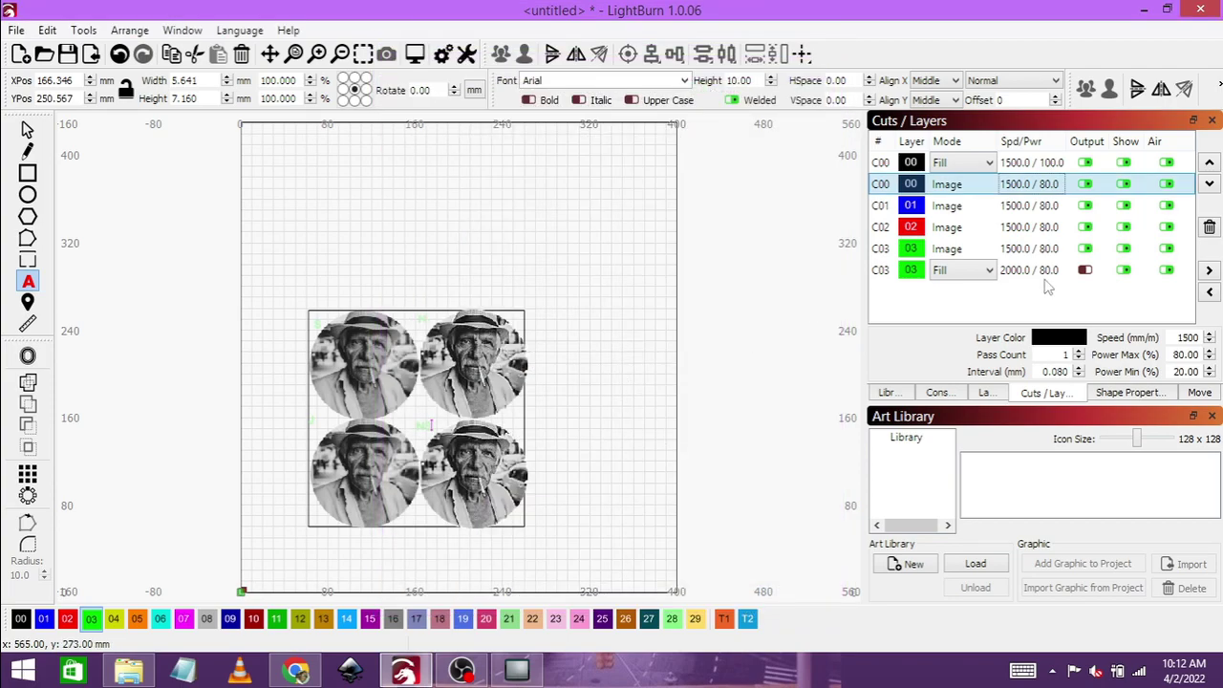
Enable output for the layer 03 fill entry that holds the text labels.
{"action": "left_click", "coordinate": [1085, 270]}
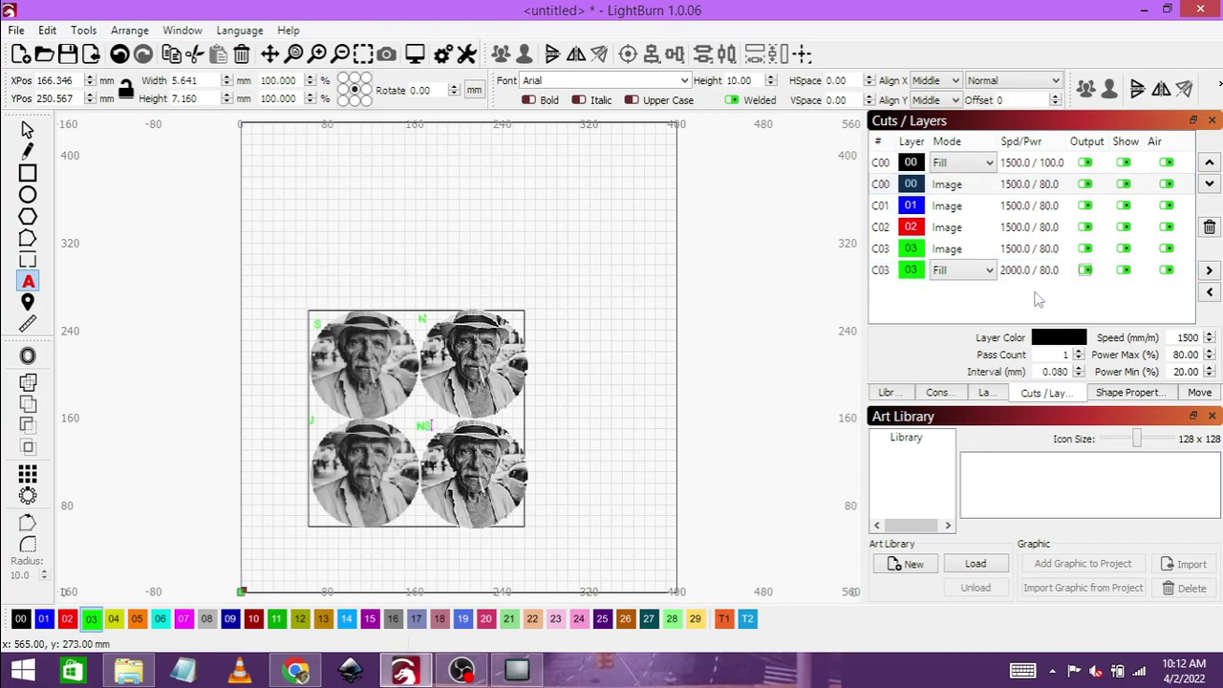
{"action": "left_click", "coordinate": [652, 323]}
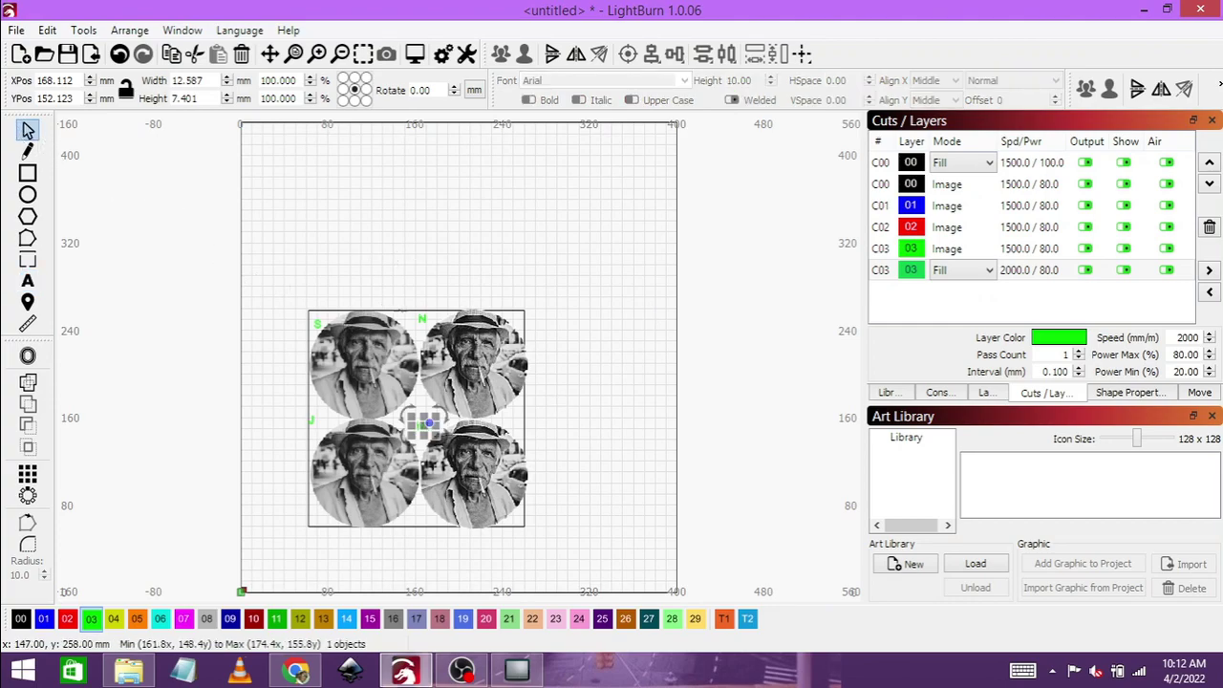
{"action": "left_click", "coordinate": [417, 417]}
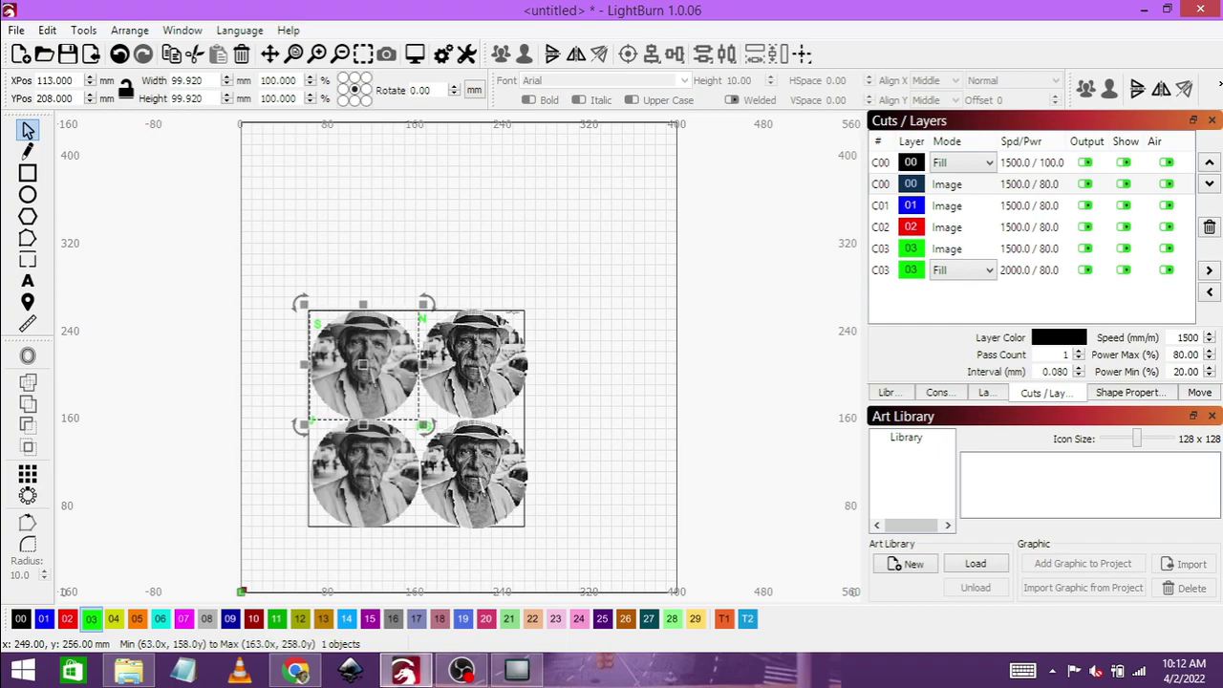
{"action": "left_click", "coordinate": [524, 315]}
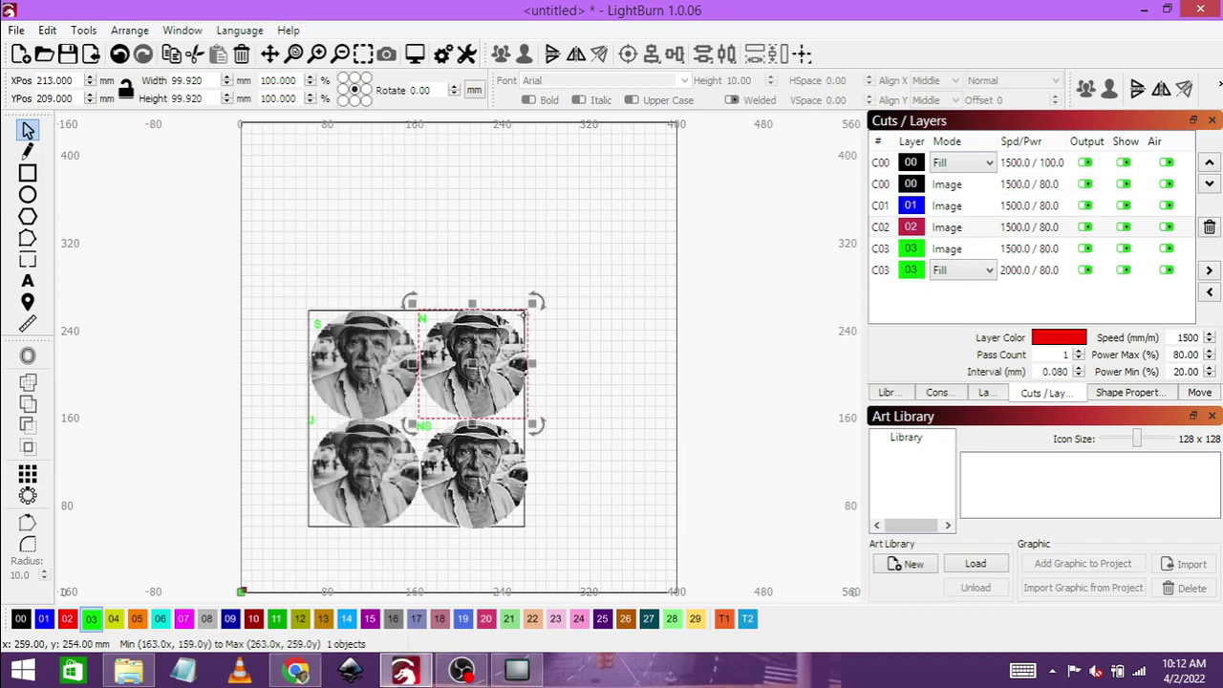
{"action": "left_click", "coordinate": [569, 299]}
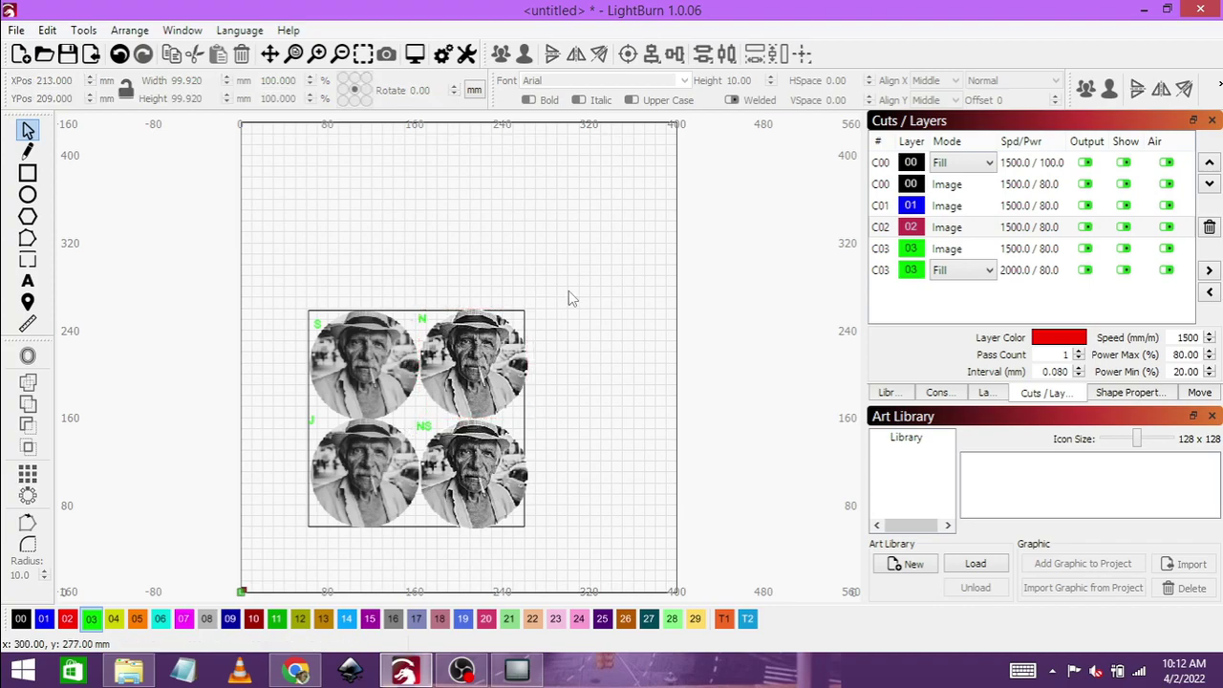